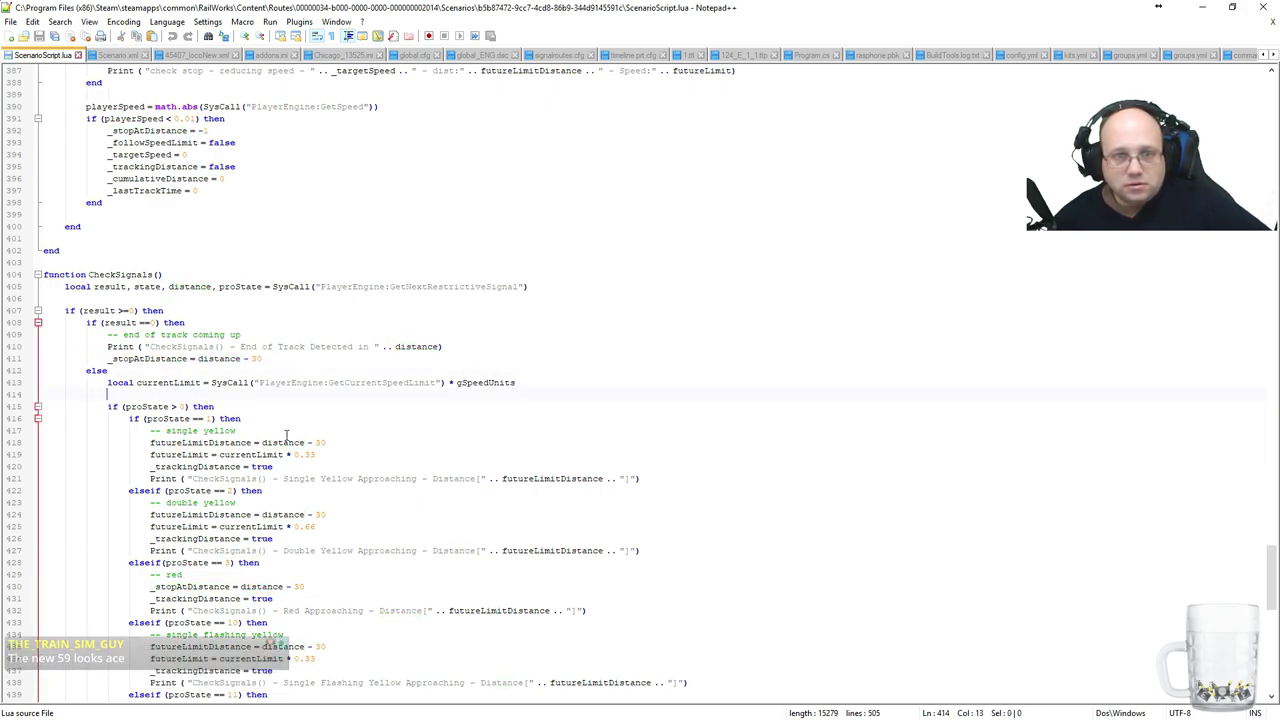
Locate the red-signal branch of CheckSignals around line 430.
scroll(283, 437, down, 2)
scroll(283, 437, down, 3)
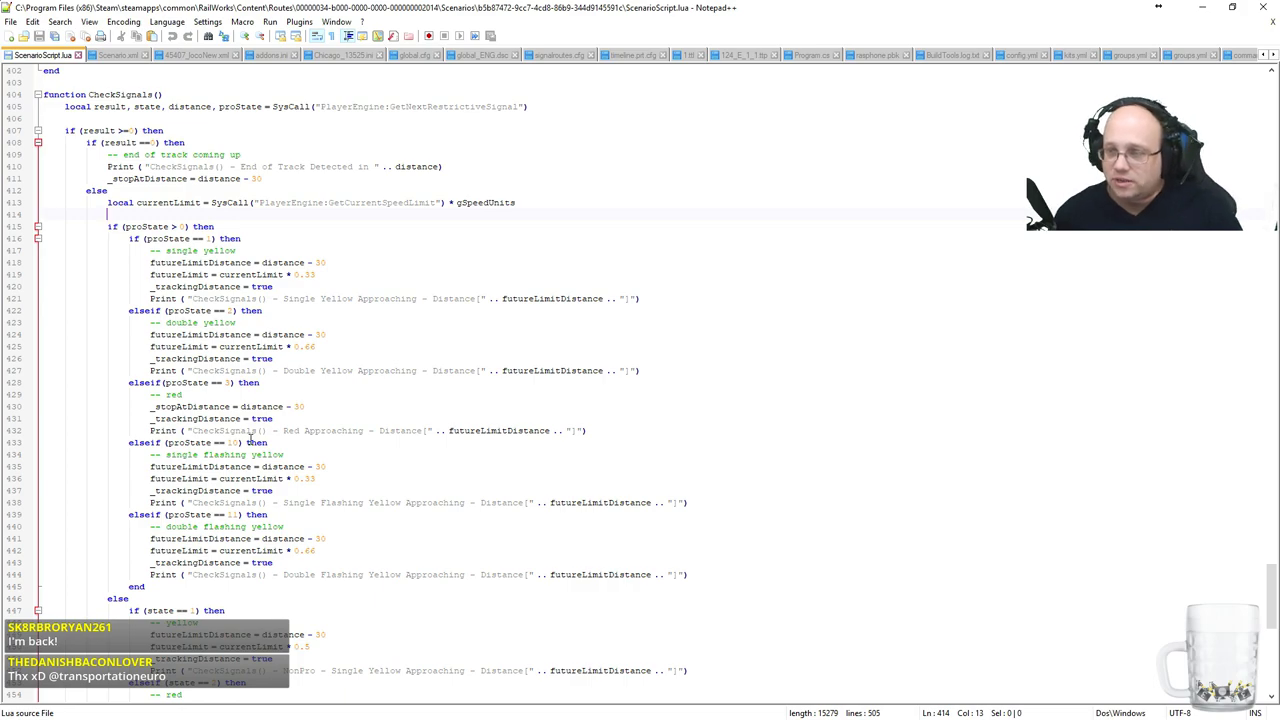
right_click(371, 447)
click(341, 348)
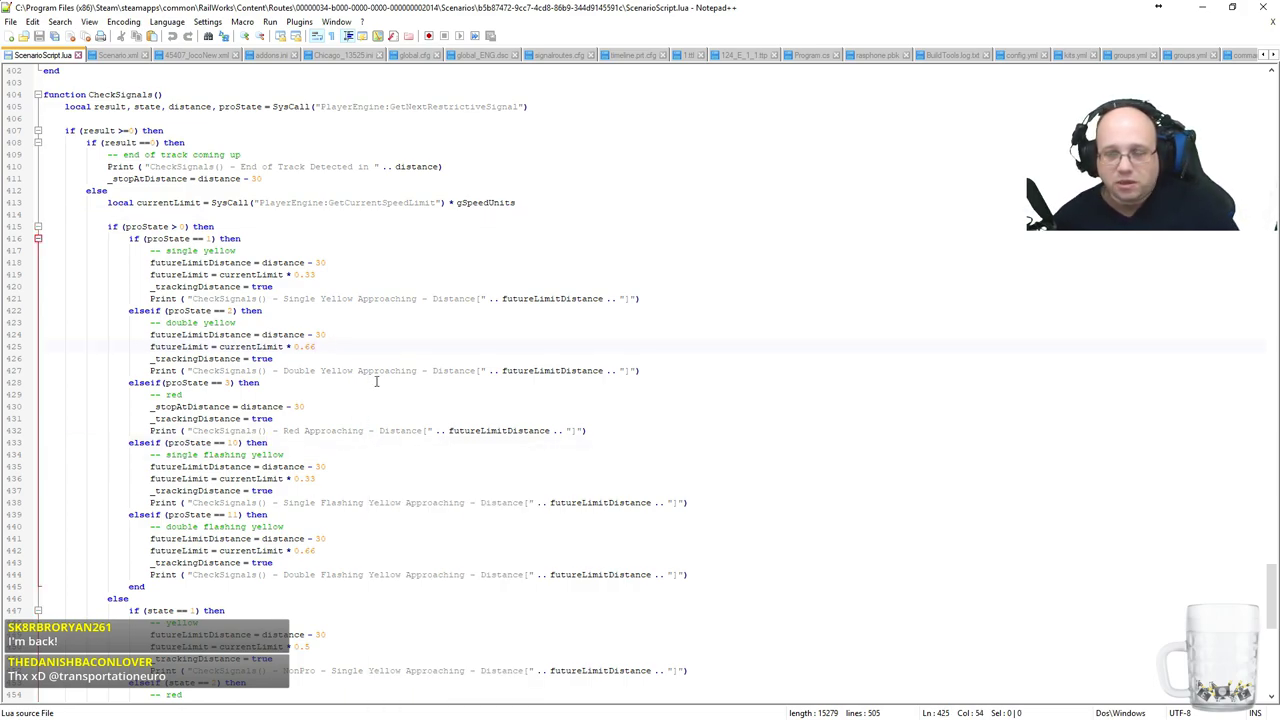
key(Home)
key(Up)
key(Up)
key(Up)
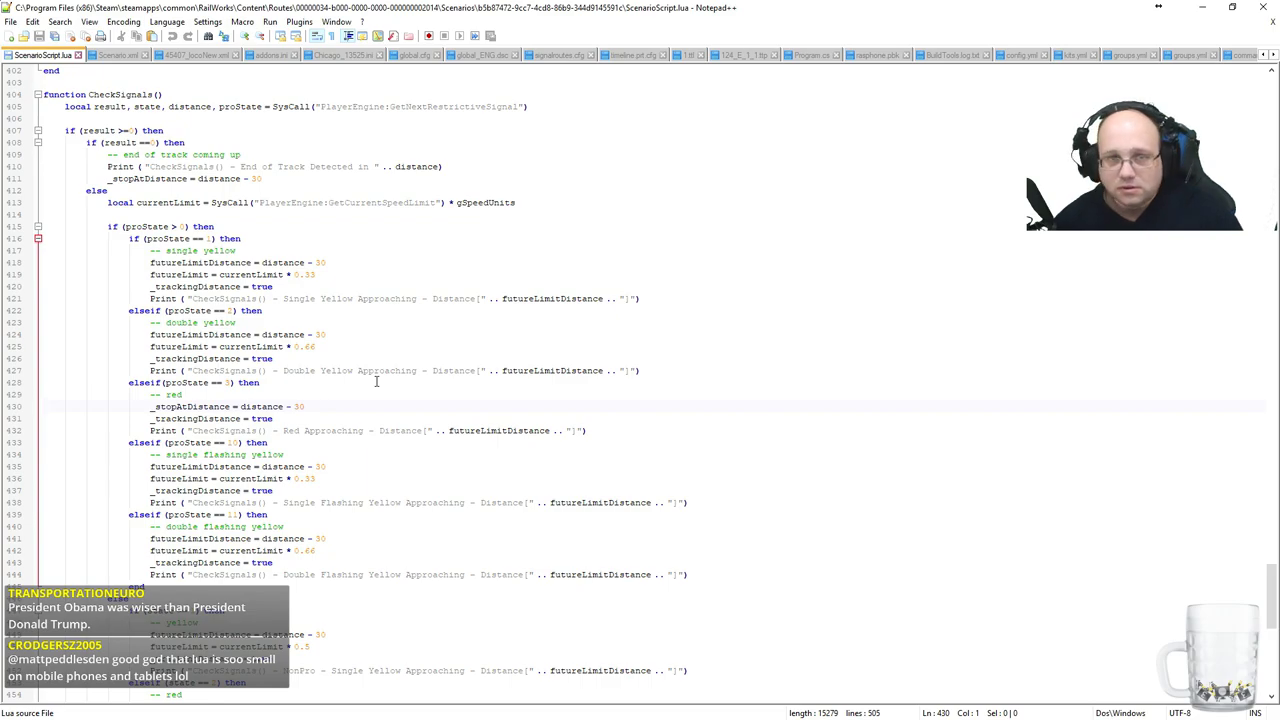
scroll(376, 381, up, 2)
scroll(437, 362, up, 2)
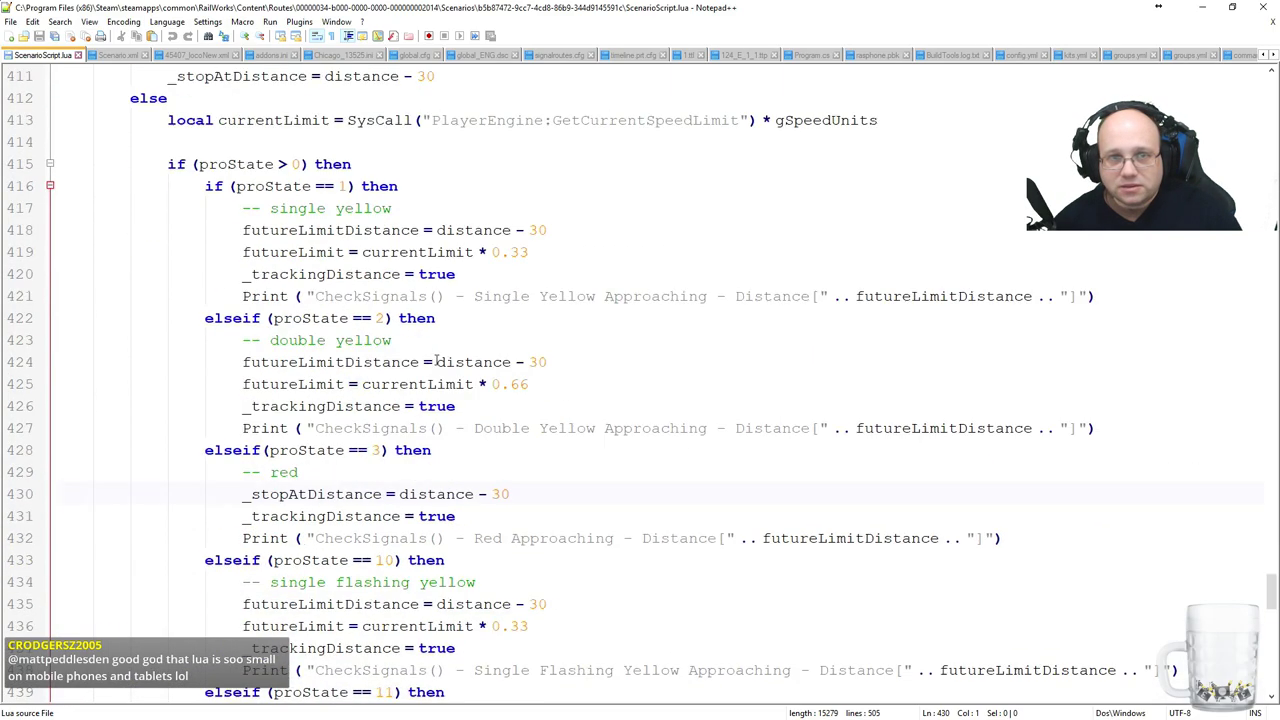
scroll(437, 362, down, 5)
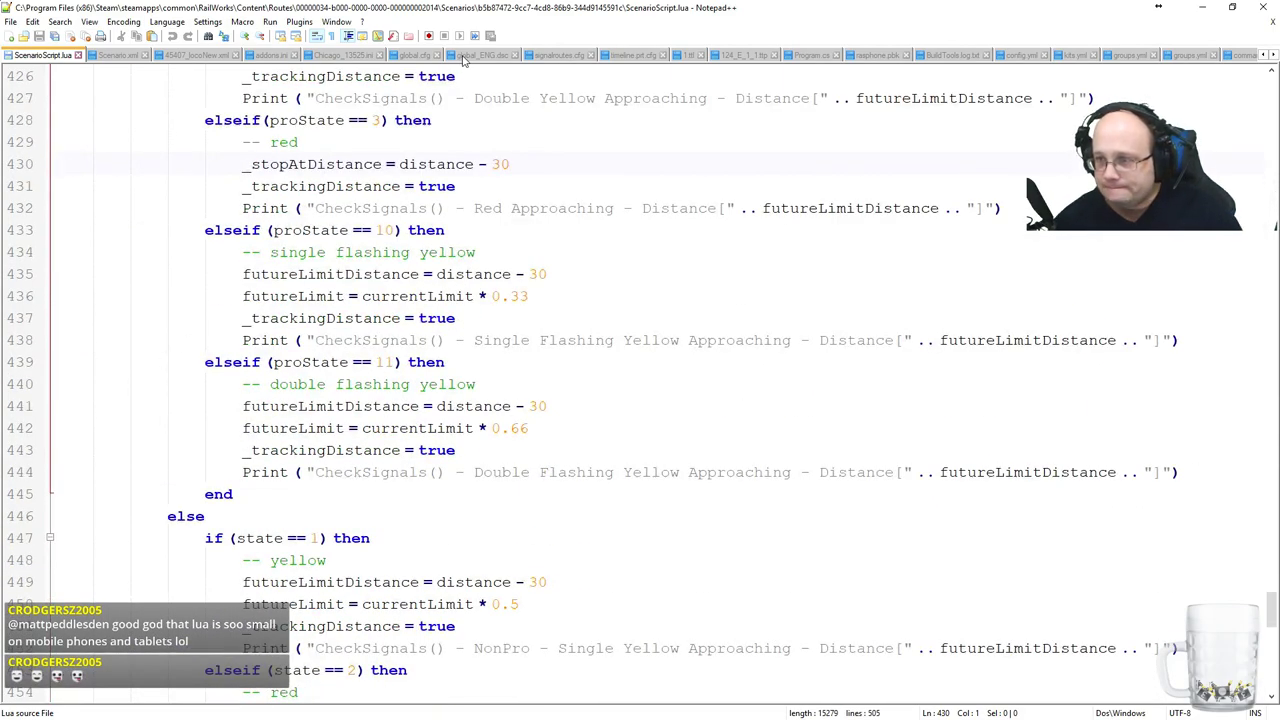
scroll(862, 99, up, 1)
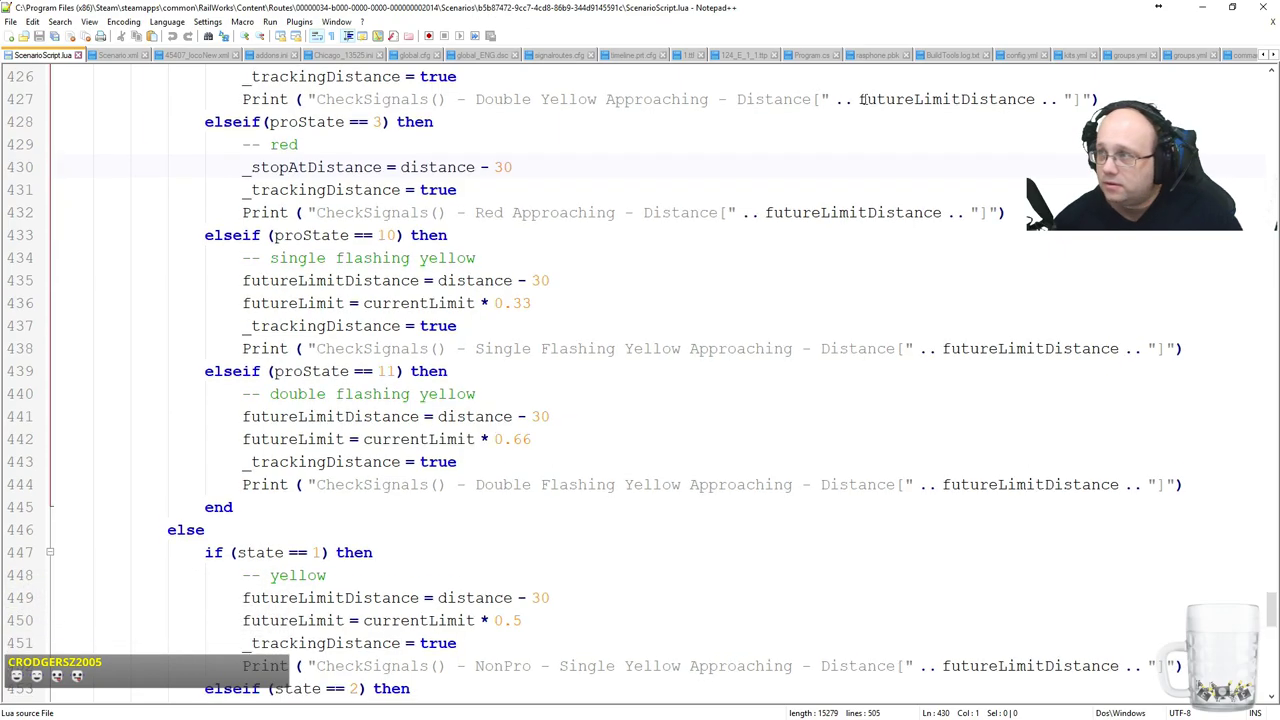
scroll(862, 99, up, 1)
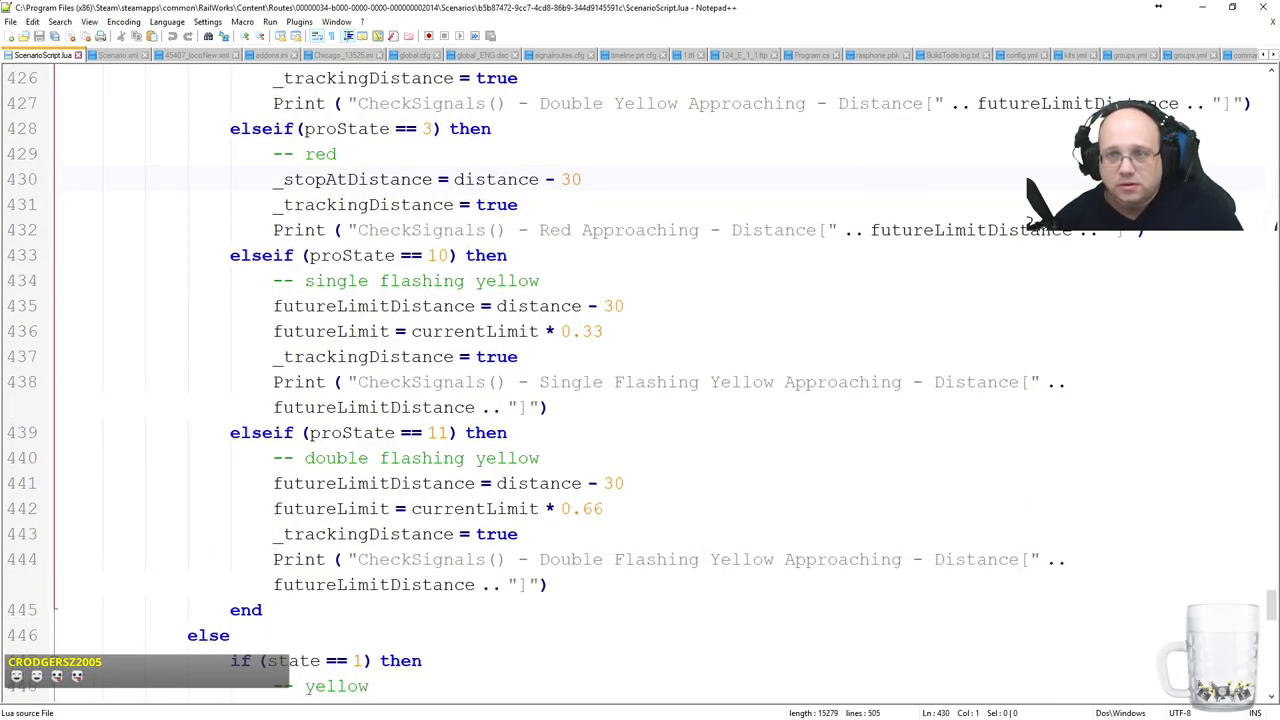
scroll(1185, 246, up, 4)
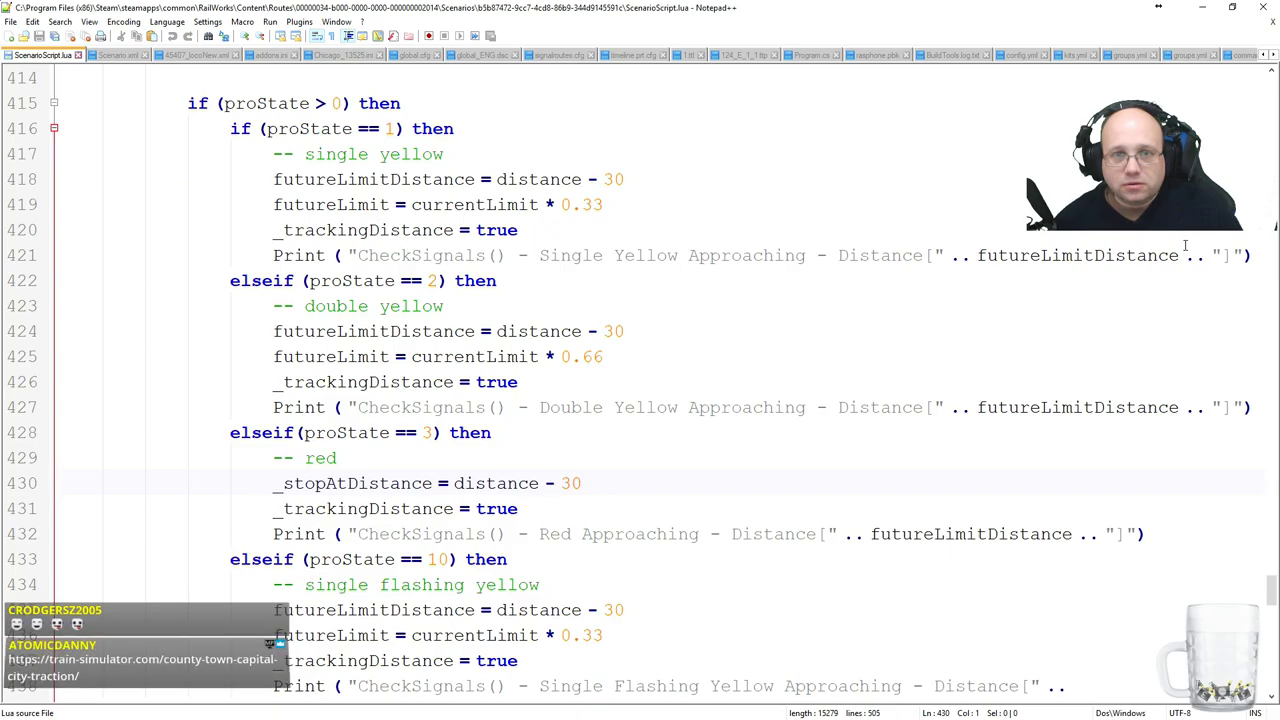
scroll(1170, 245, up, 5)
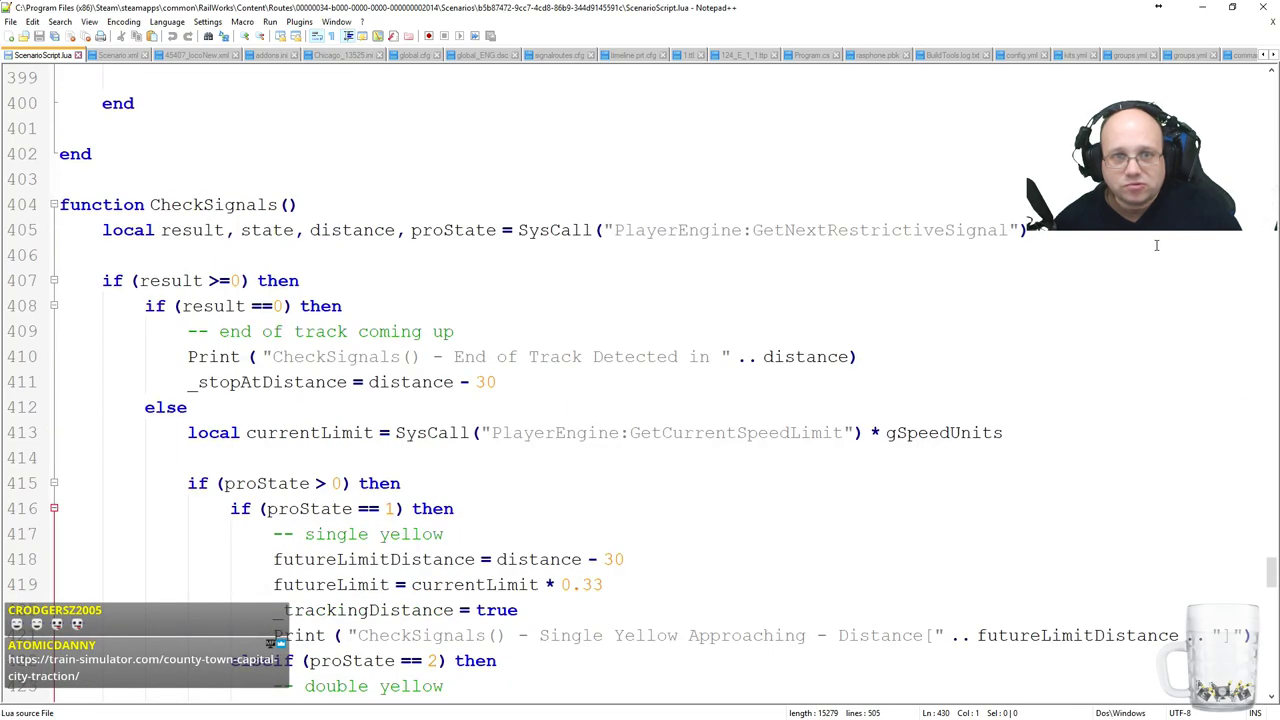
scroll(1156, 245, down, 6)
scroll(1193, 302, up, 1)
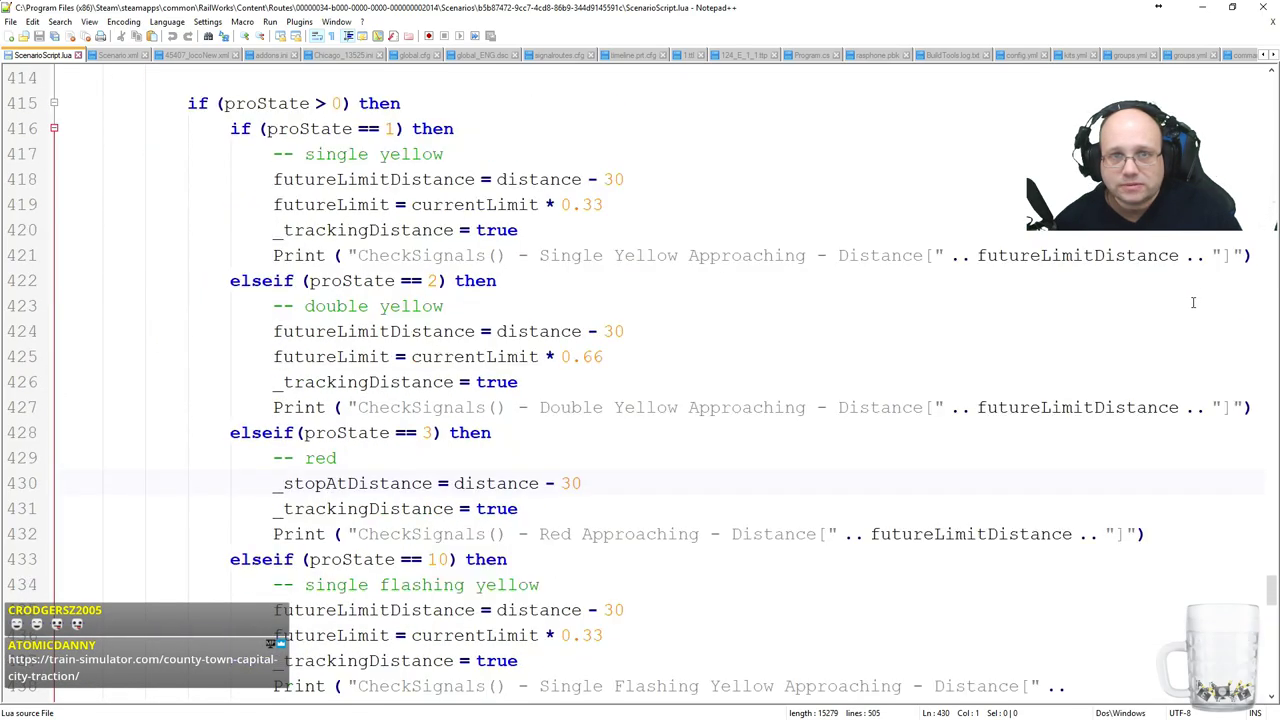
scroll(1193, 302, up, 1)
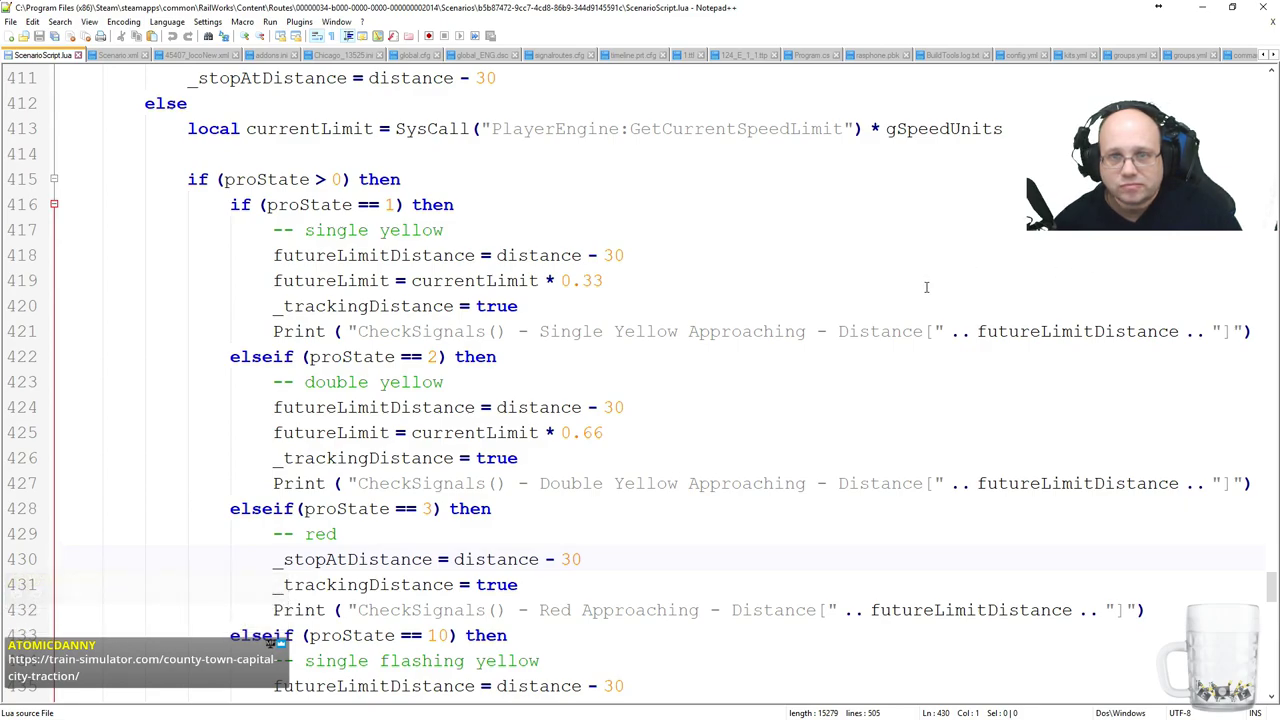
scroll(687, 348, down, 6)
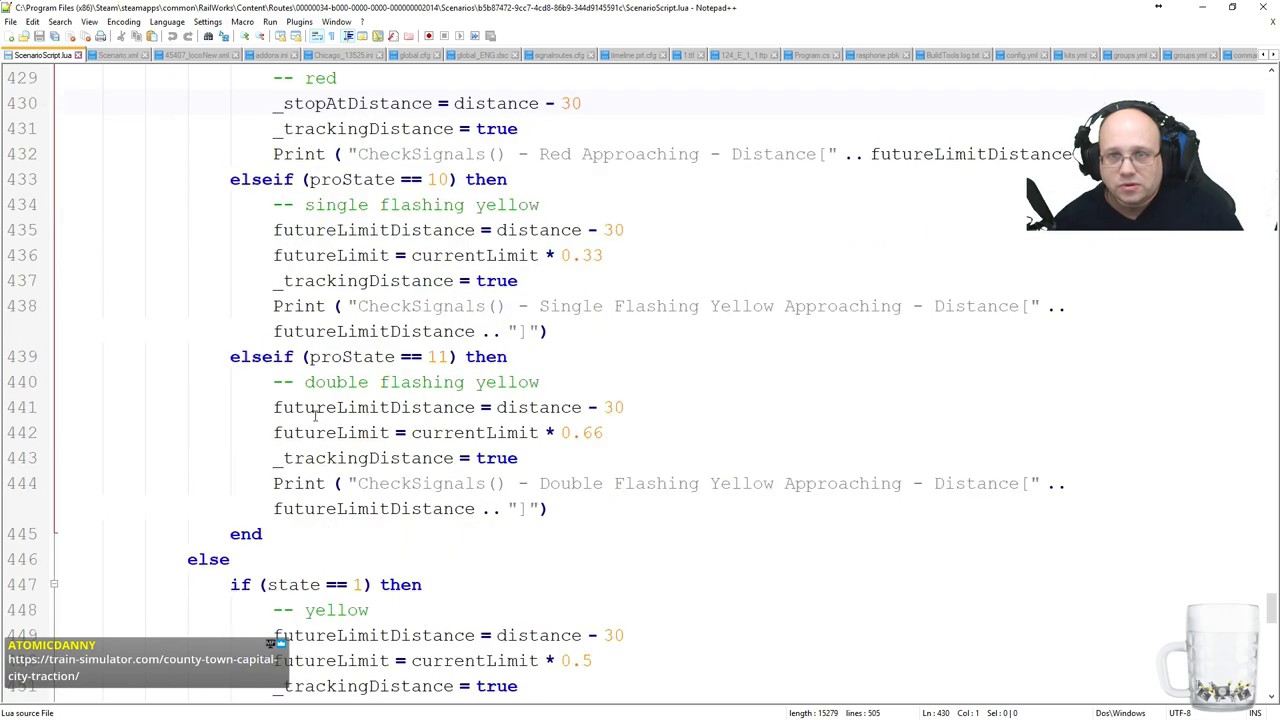
scroll(710, 368, up, 4)
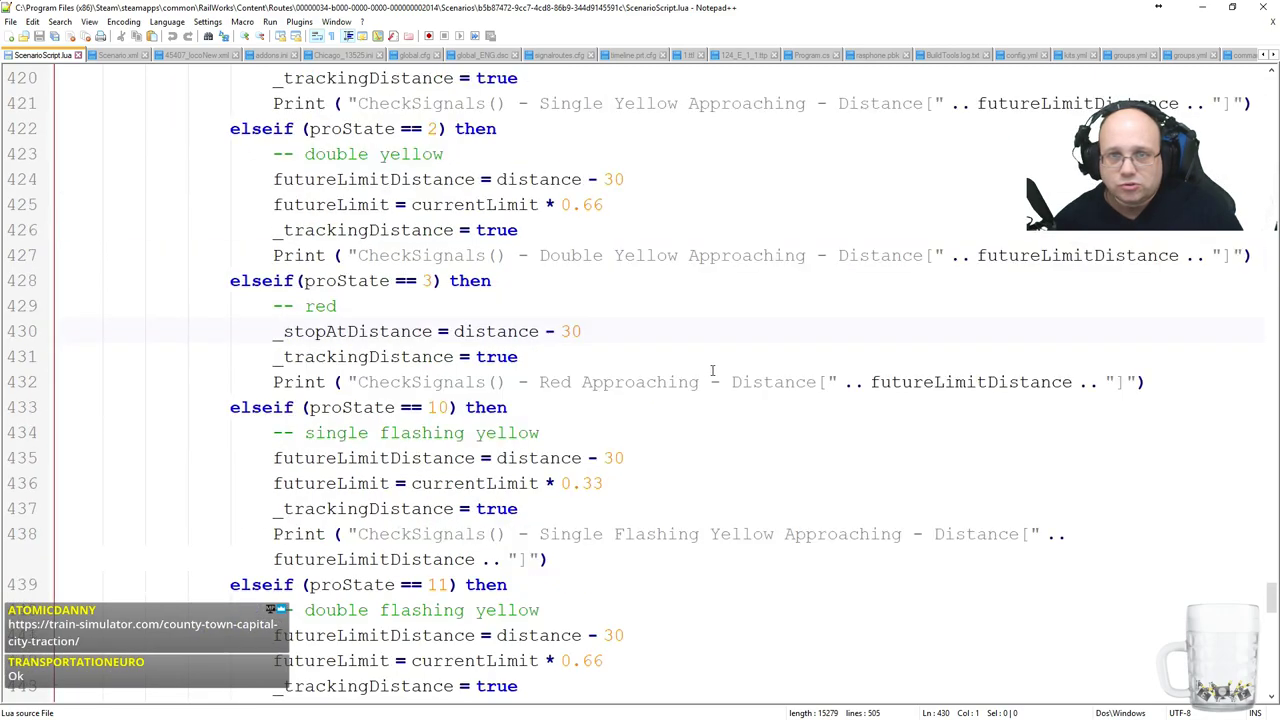
scroll(716, 368, up, 2)
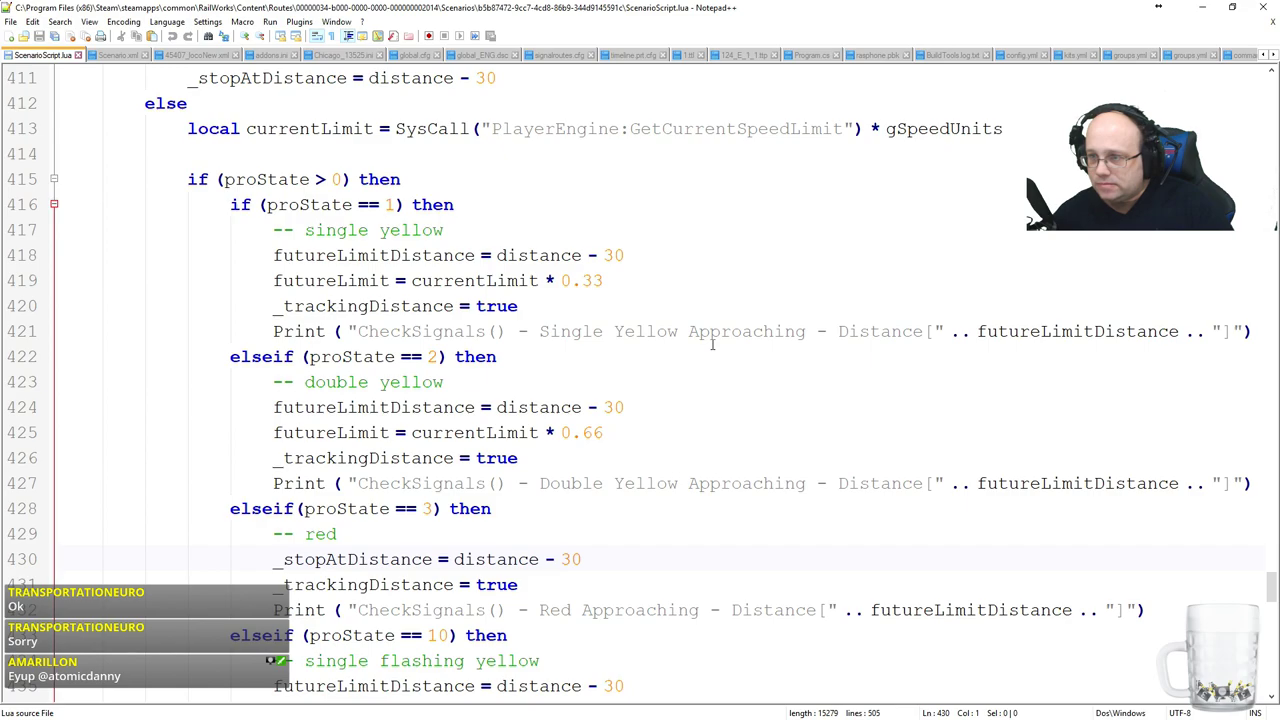
scroll(712, 344, down, 3)
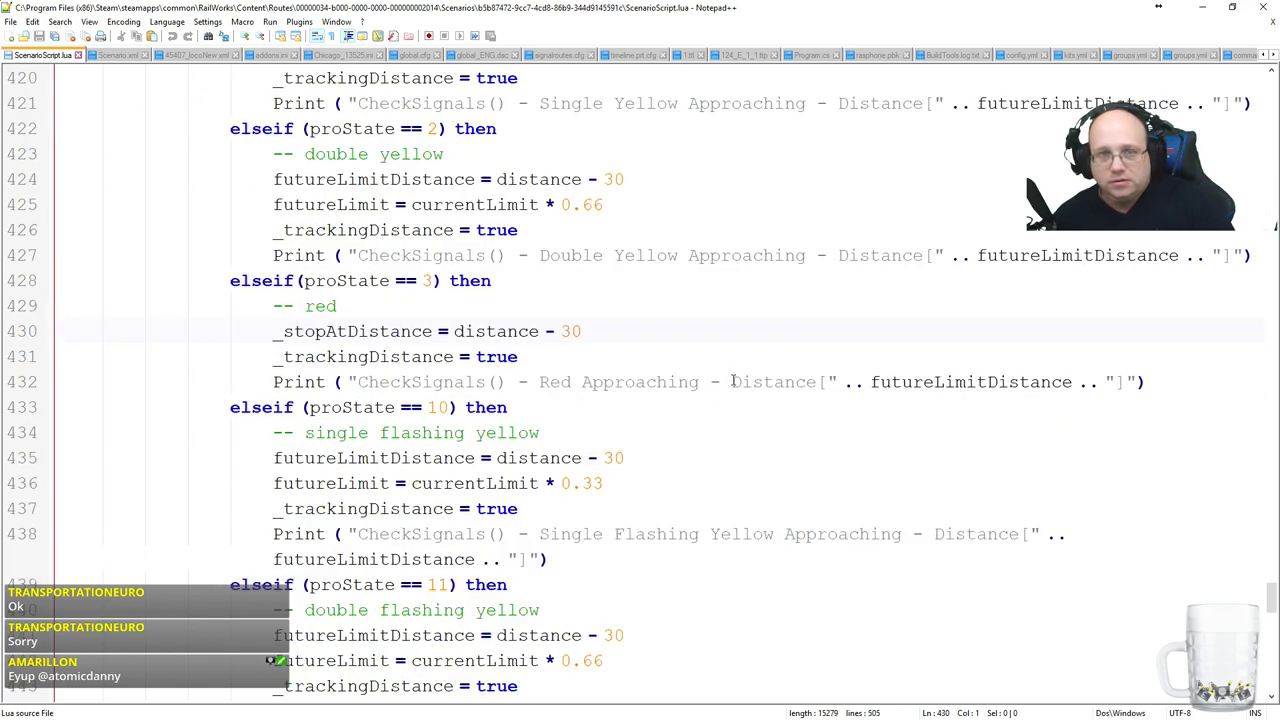
scroll(733, 381, up, 3)
drag(298, 230, 682, 441)
scroll(682, 441, down, 4)
drag(273, 255, 678, 306)
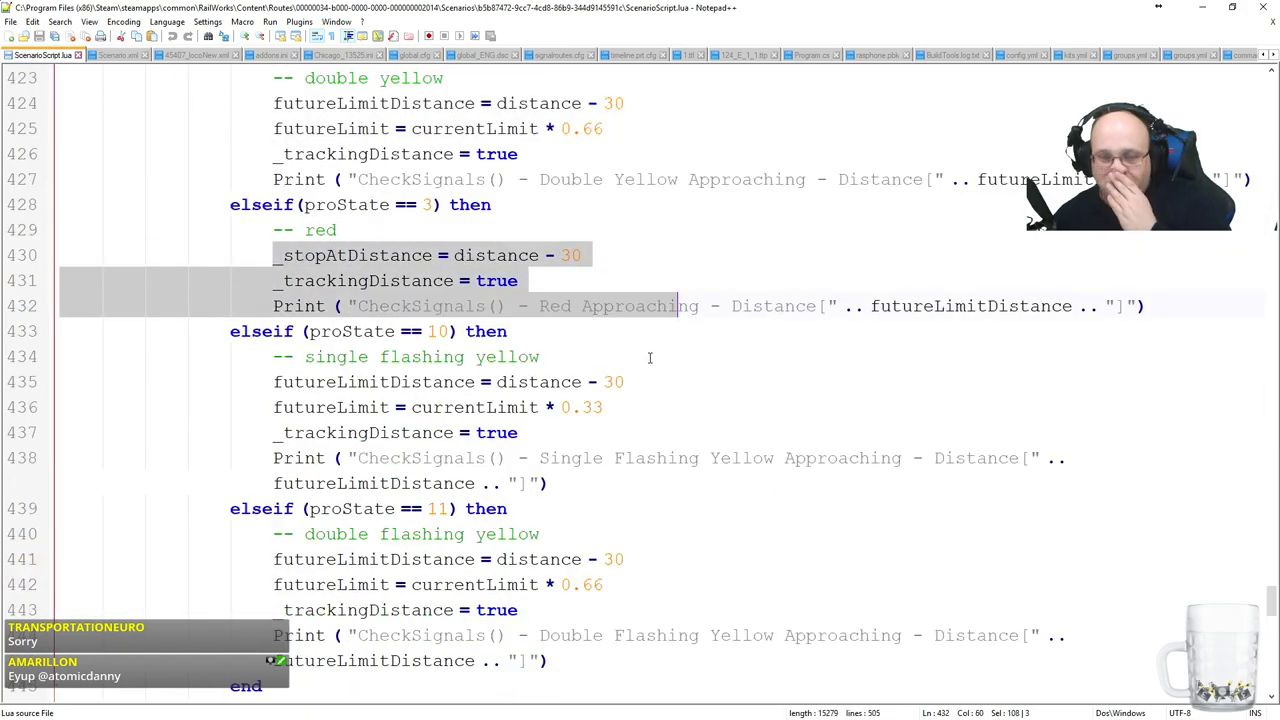
click(592, 262)
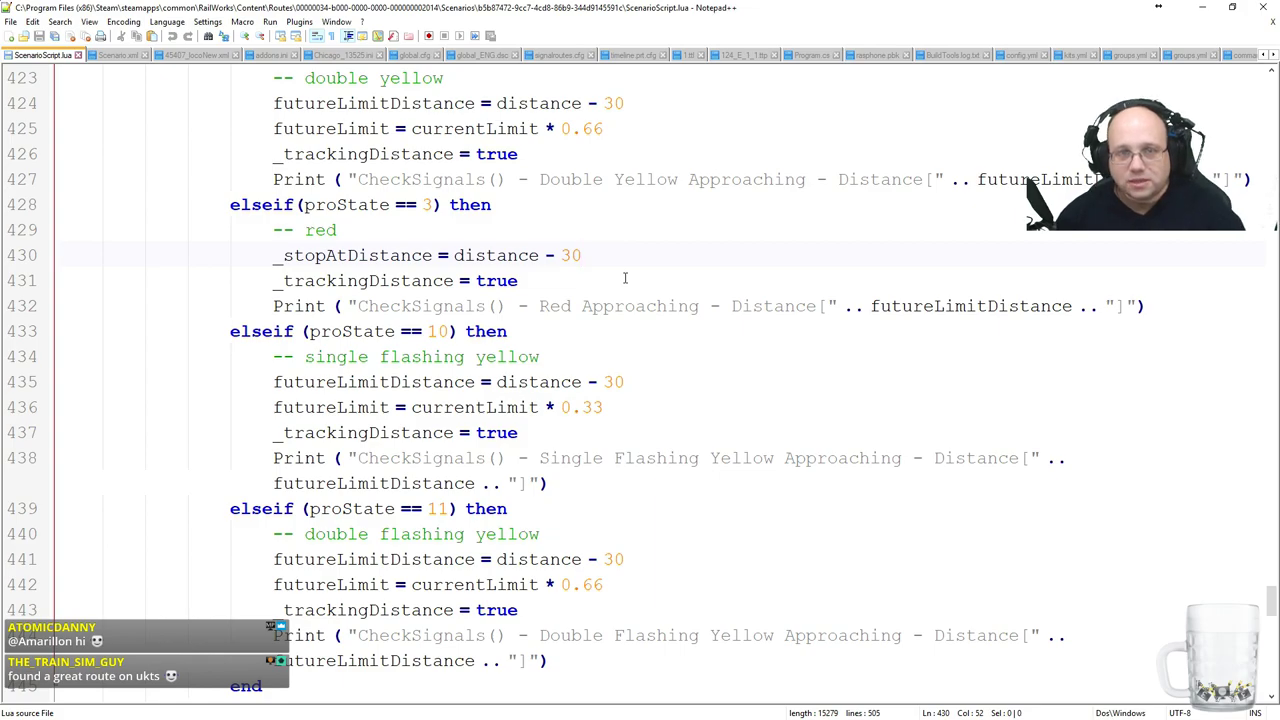
Insert '_newStopAtDistance = distance - 30;' on a new line under the red comment.
key(Up)
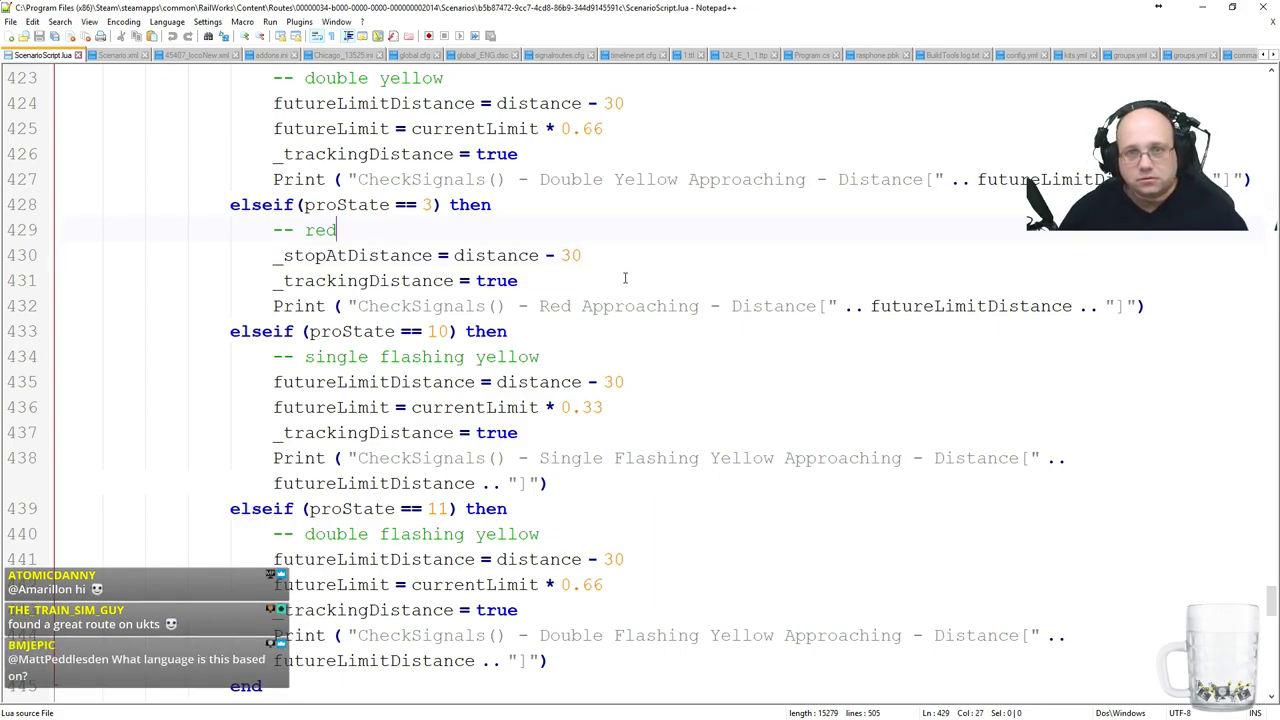
key(Down)
key(Return)
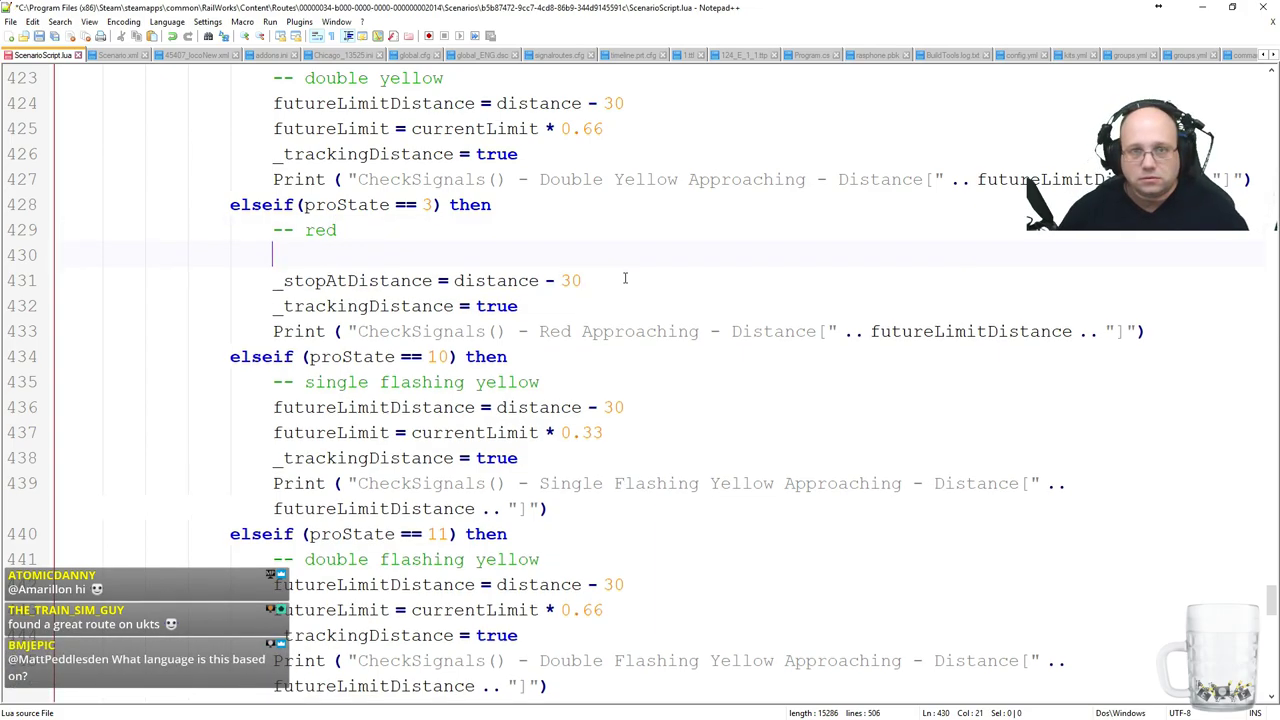
text(_new)
text(Stopa)
text(tDistance = dist)
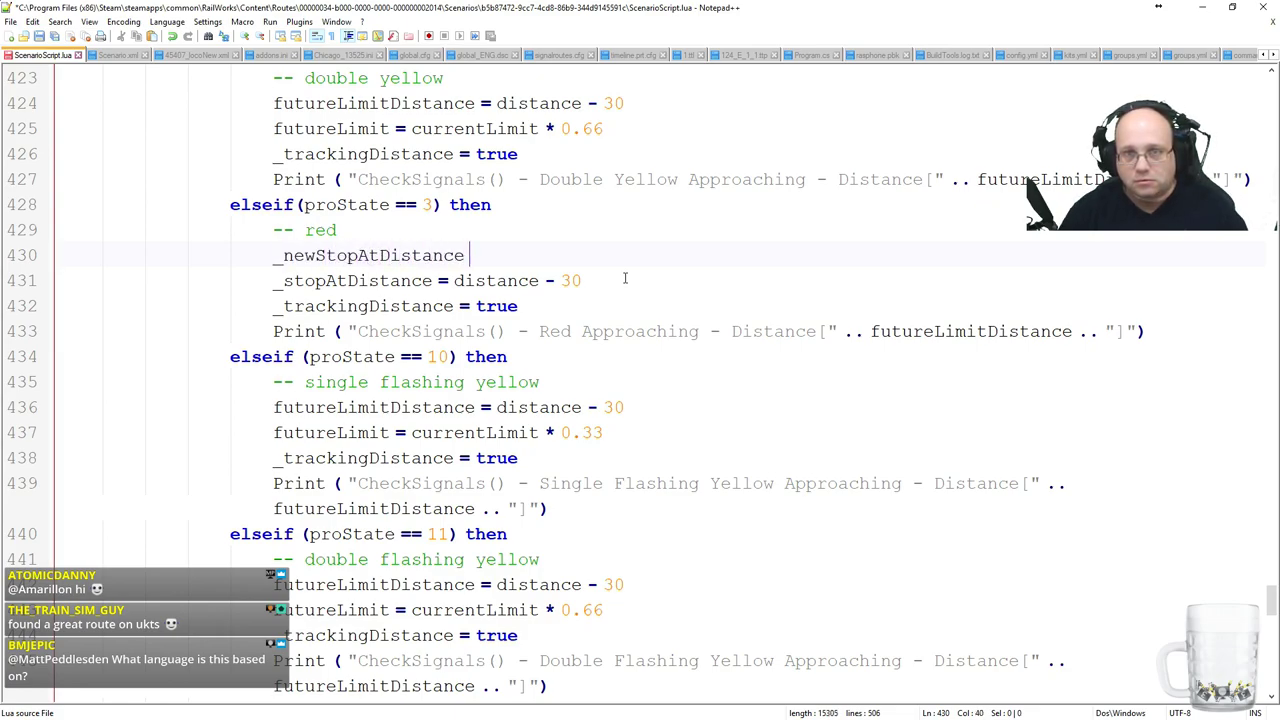
key(BackSpace)
key(BackSpace)
key(BackSpace)
text(istance - 30;)
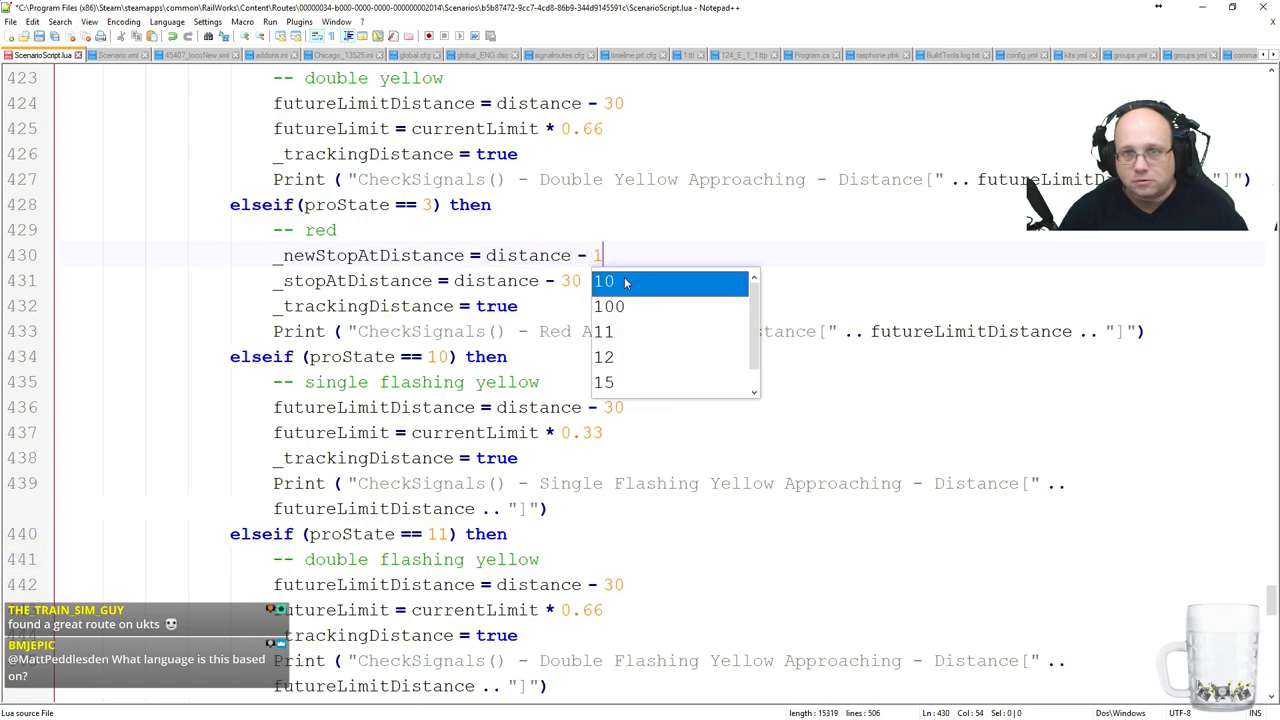
key(Return)
Add the condition 'if (_newStopAtDistance > (_stopAtDistance + 5)) then' on the next line.
text(if (_newStopAt)
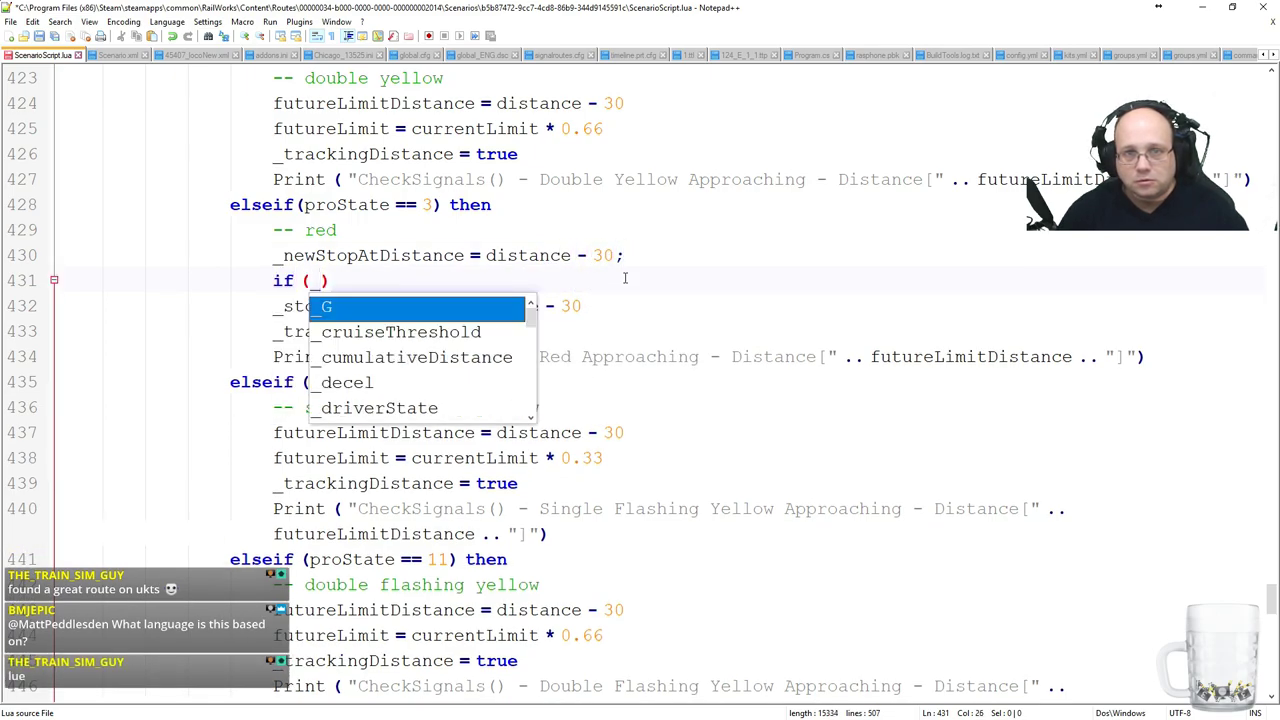
text(Distance > )
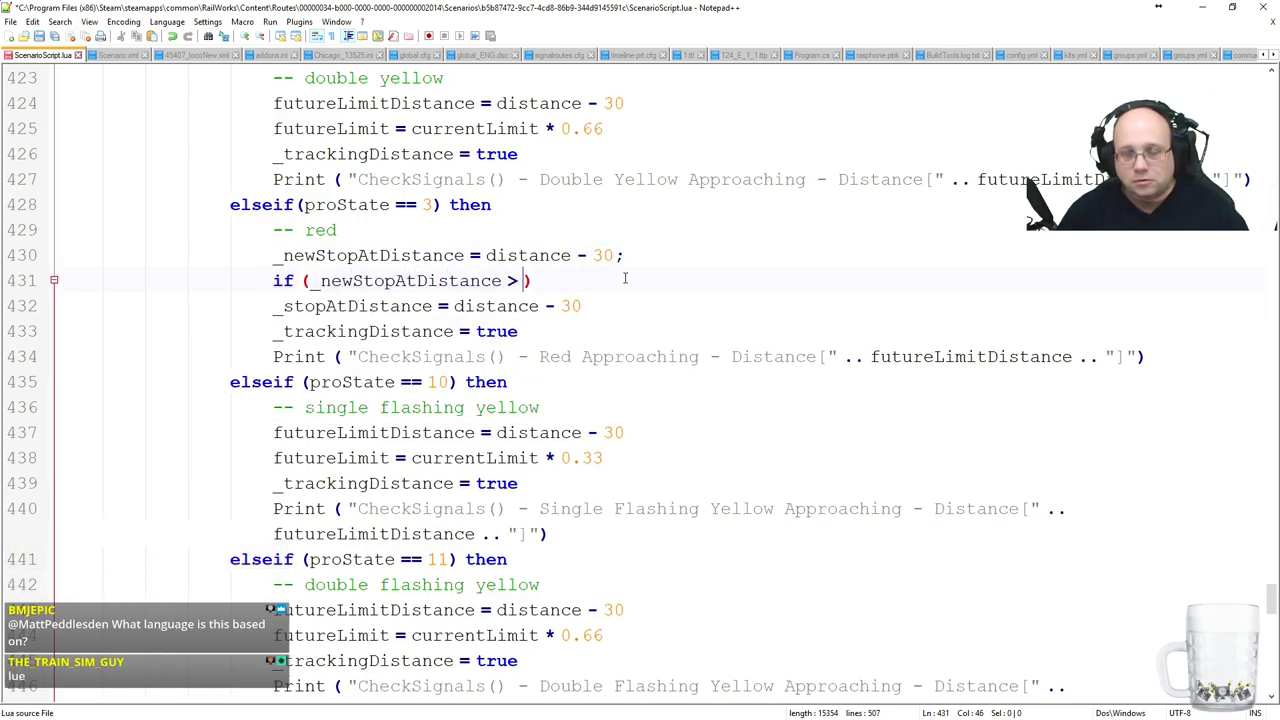
text(_stopAt)
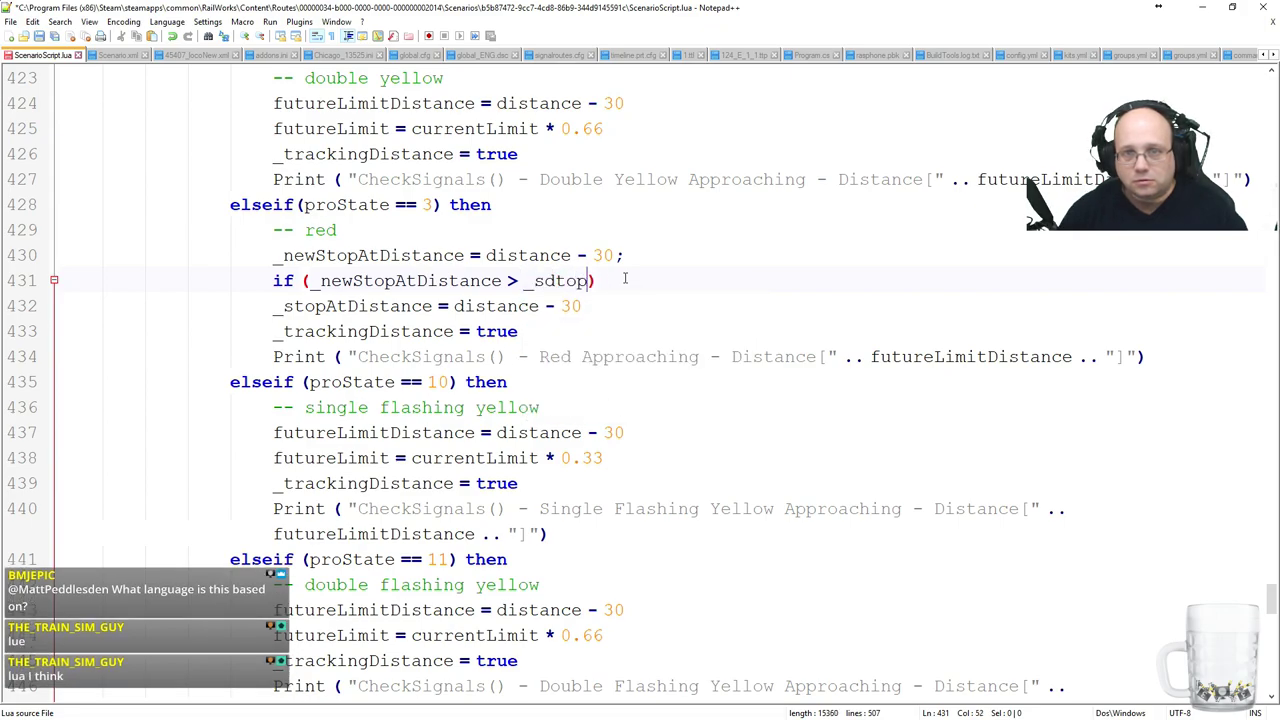
key(BackSpace)
key(BackSpace)
key(BackSpace)
key(BackSpace)
text(opAtdistr)
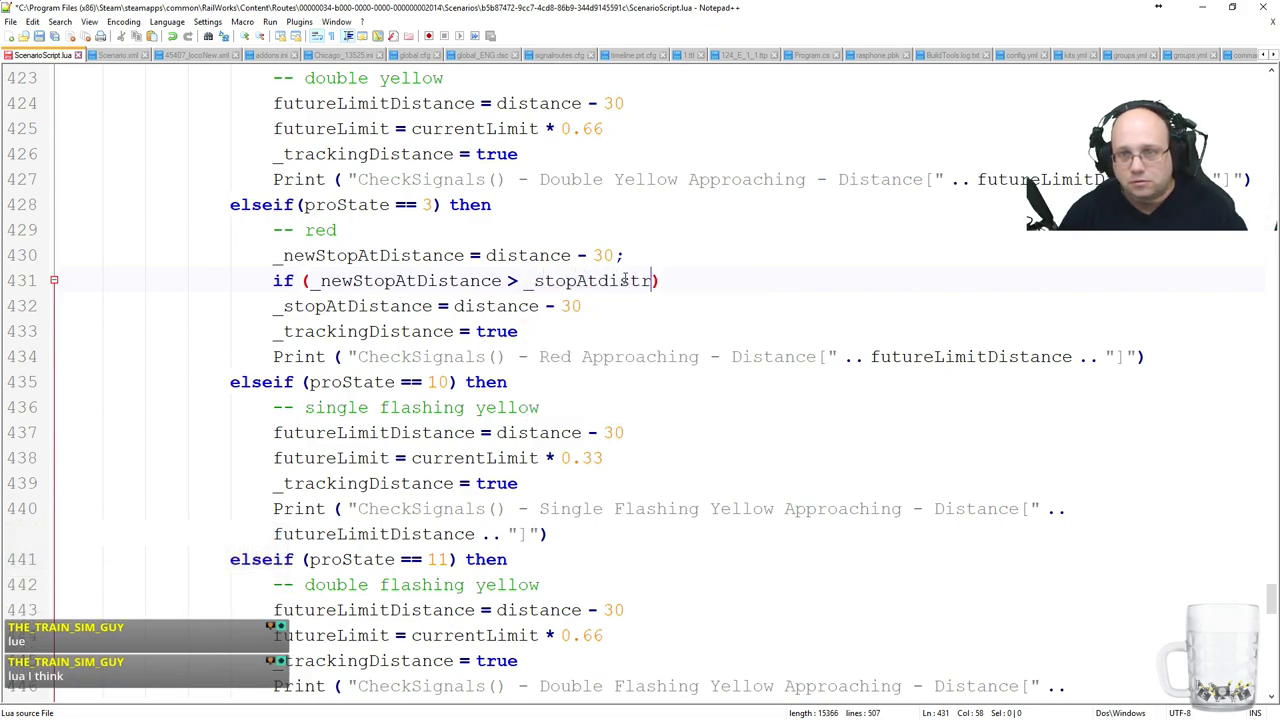
key(BackSpace)
key(BackSpace)
key(BackSpace)
key(BackSpace)
text(Distance)
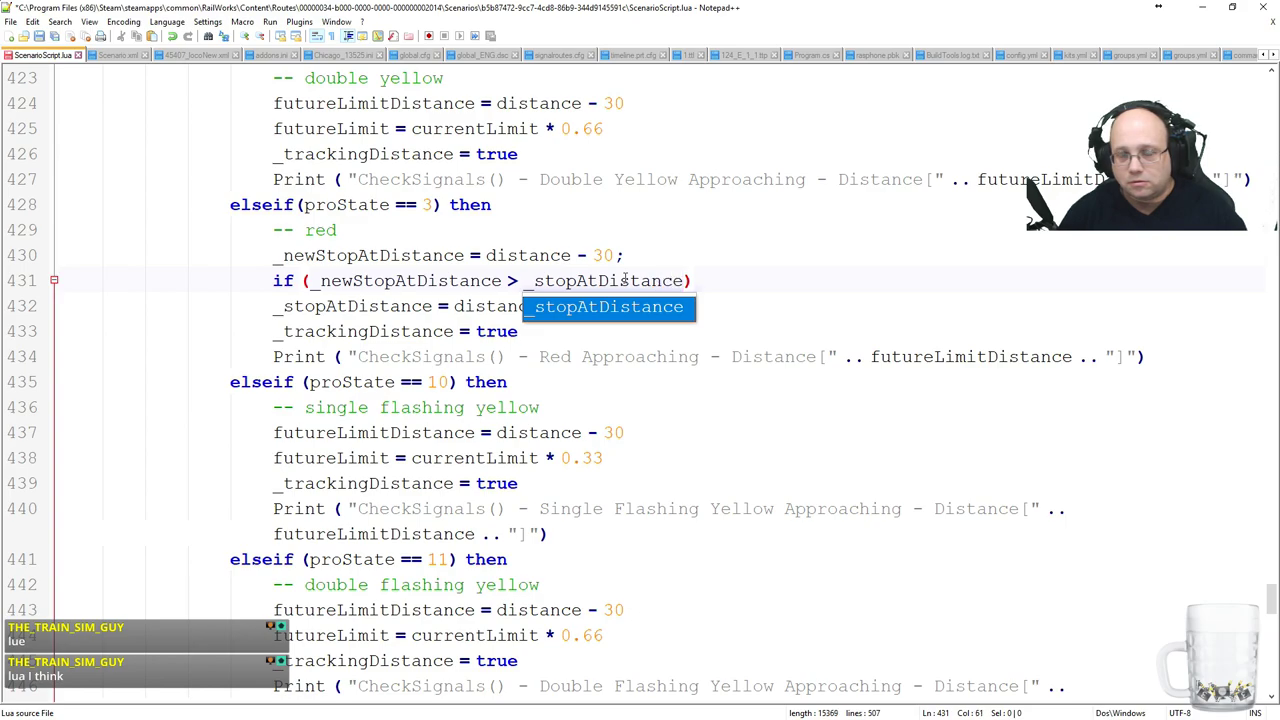
key(ctrl+Left)
key(End)
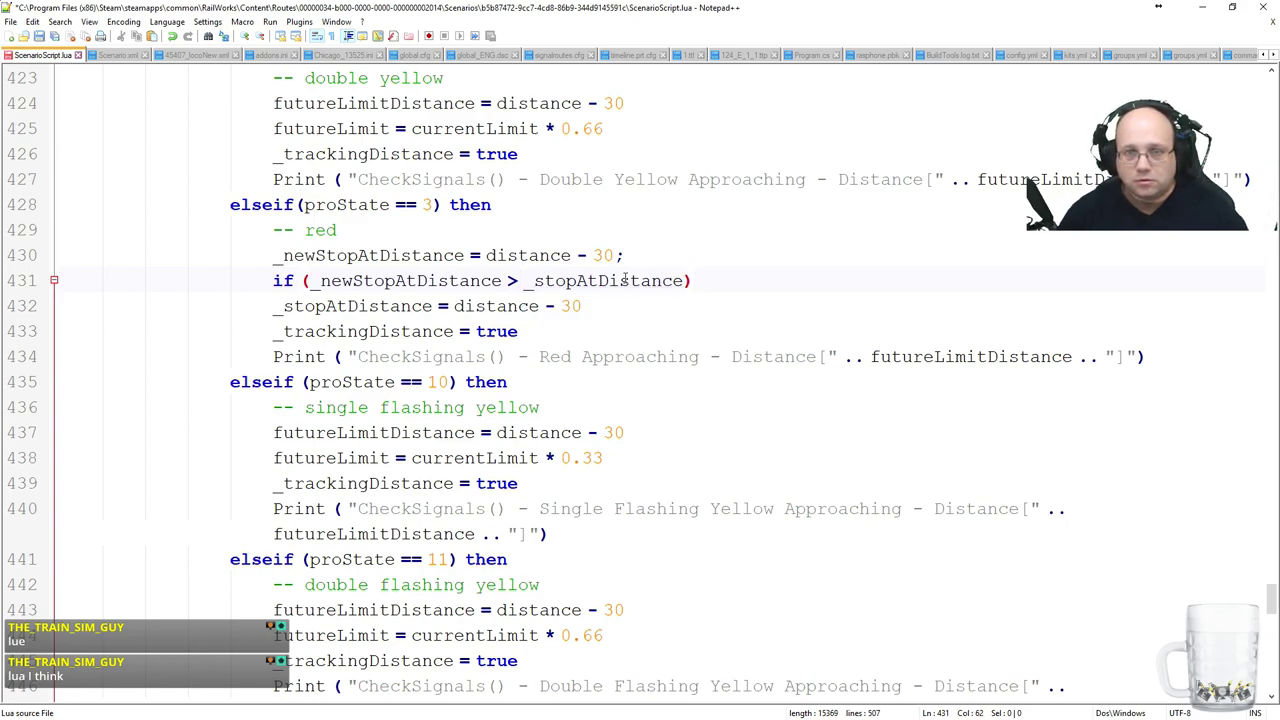
key(Left)
key(ctrl+Left)
key(ctrl+Left)
key(ctrl+Right)
text(()
key(ctrl+Right)
text(+ 5)) ()
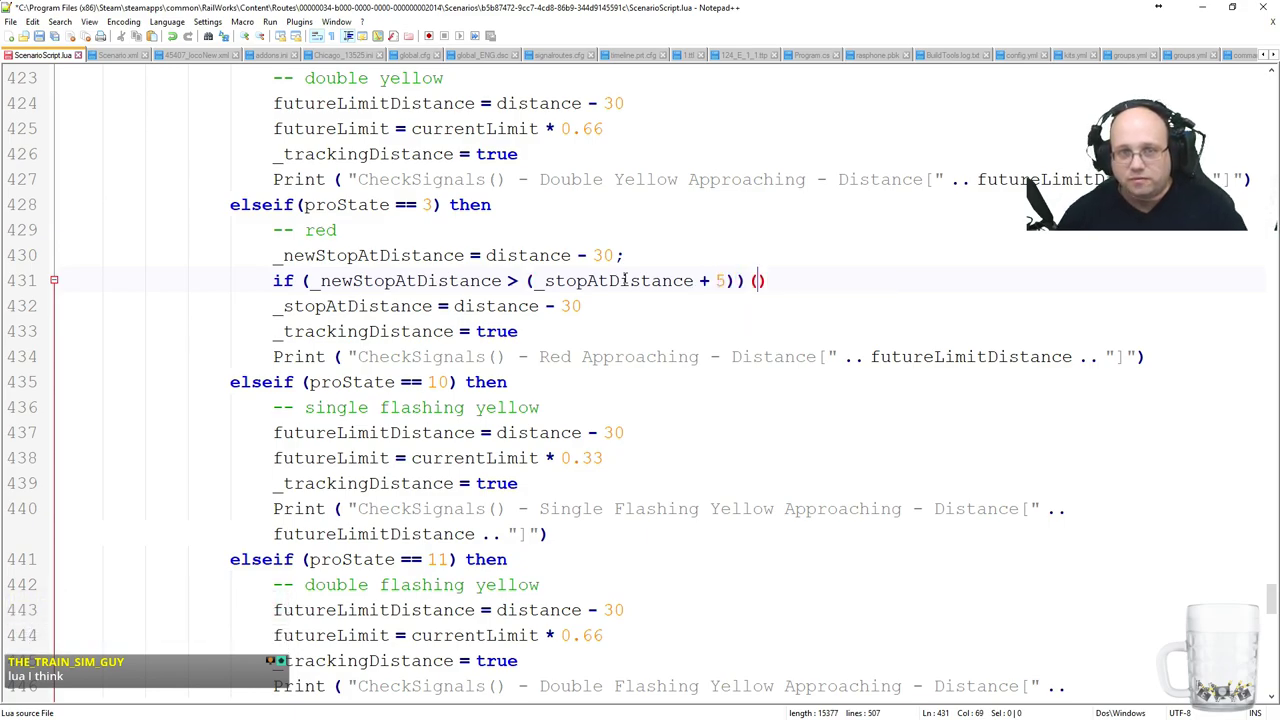
key(BackSpace)
key(Delete)
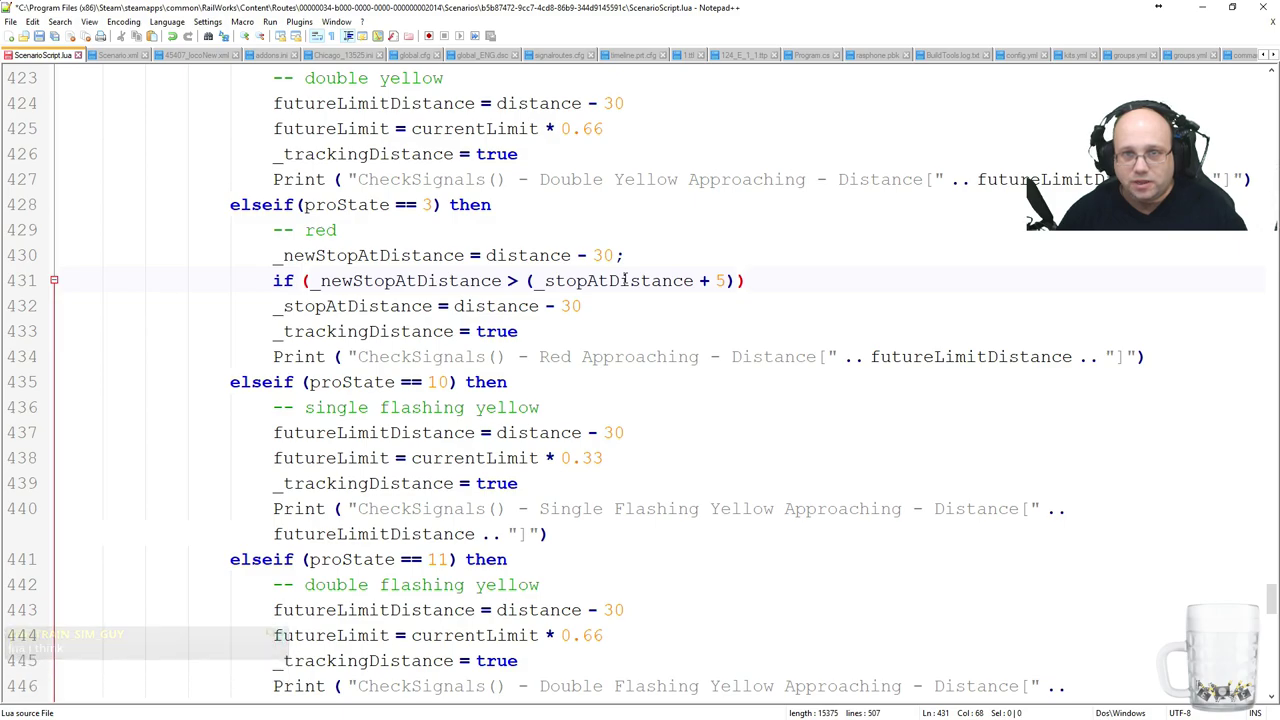
text(themn)
key(BackSpace)
key(BackSpace)
Leave an empty if body and type else on the line beneath it.
text(n)
key(Return)
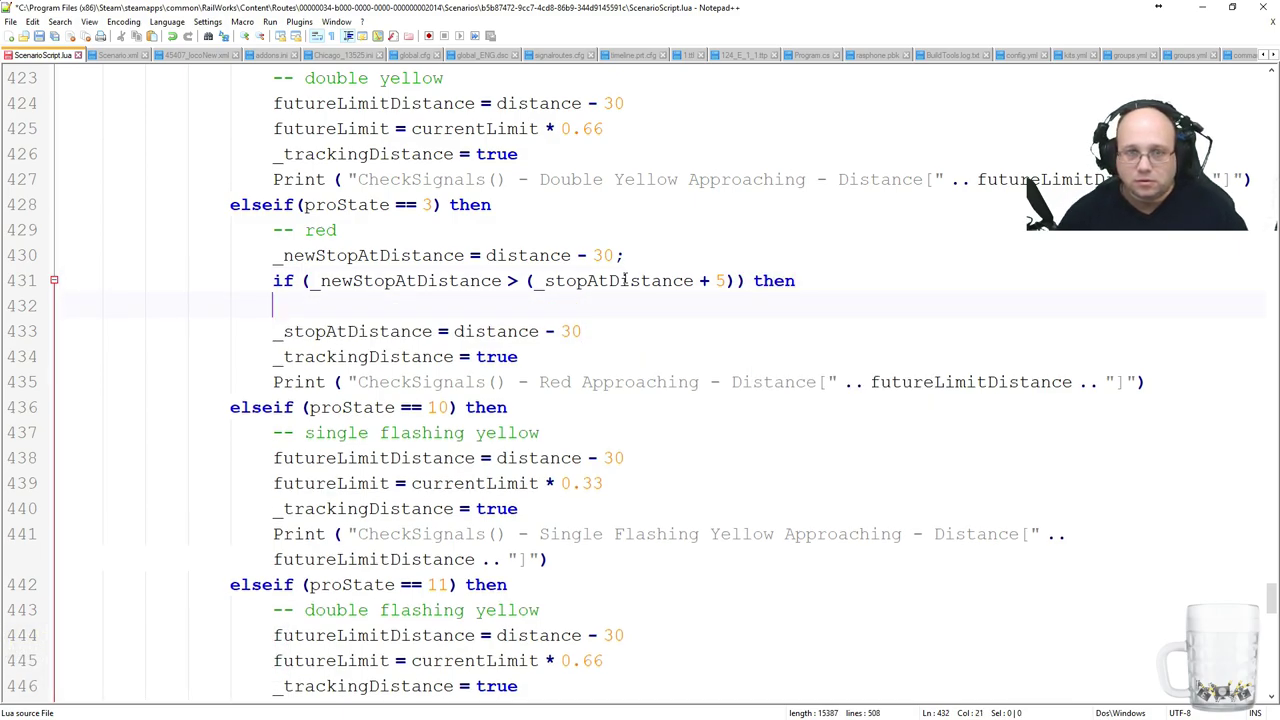
key(BackSpace)
key(Home)
key(shift+Down)
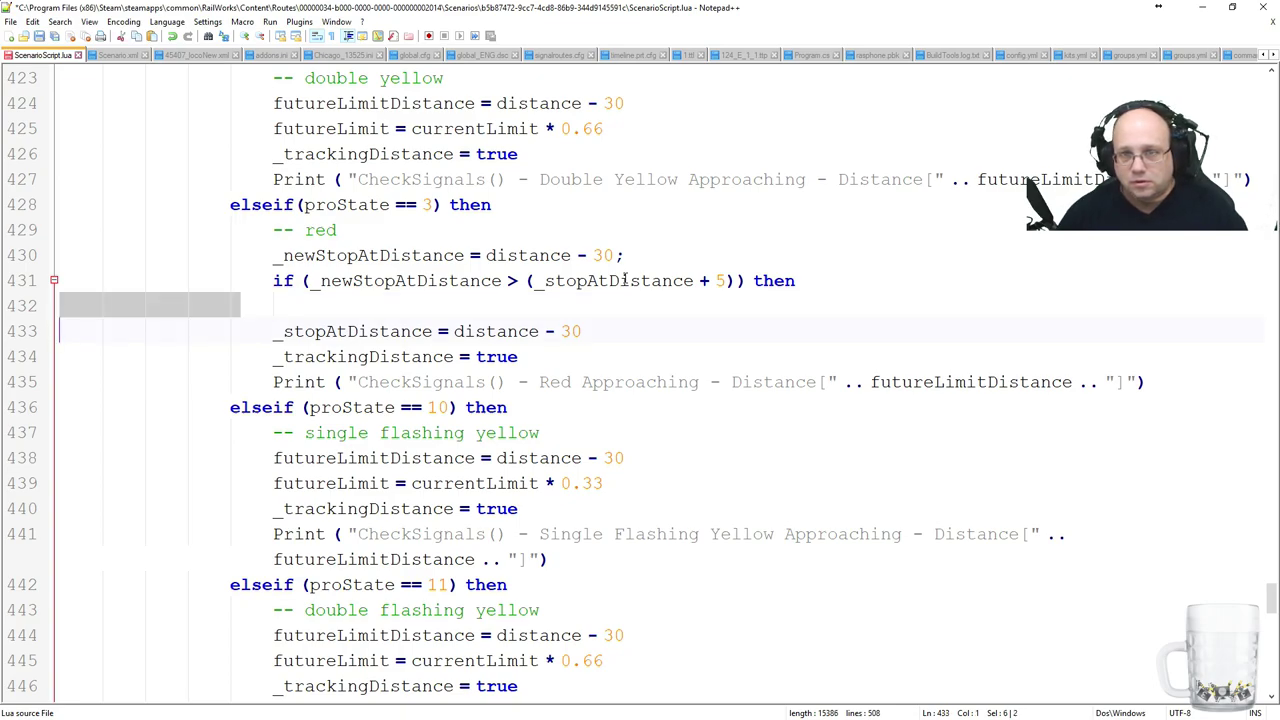
key(Delete)
key(Left)
key(Return)
key(Return)
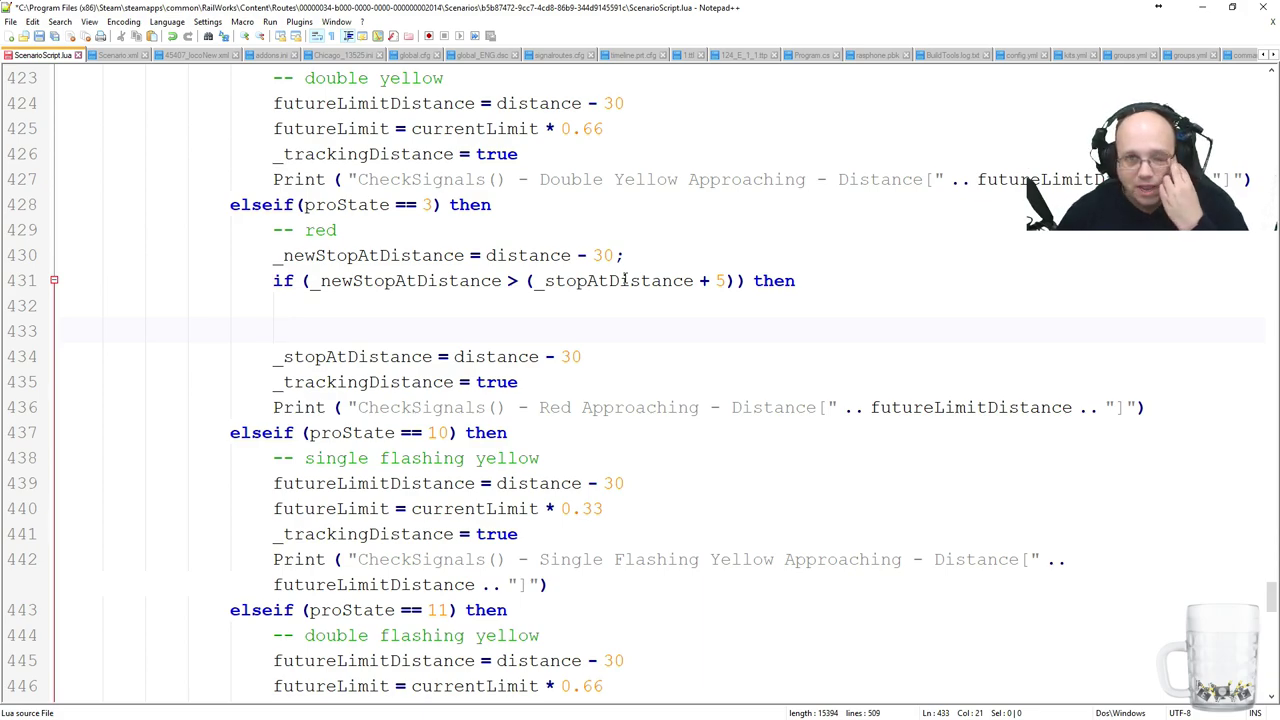
text(else)
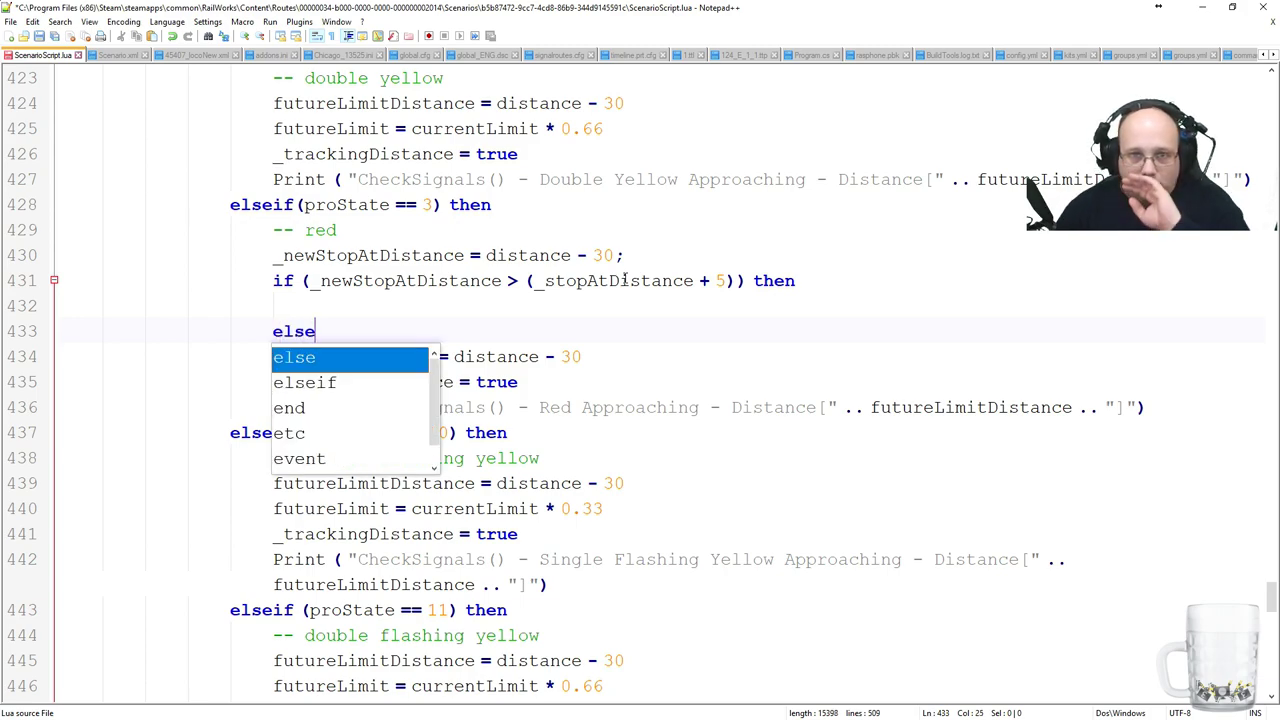
key(Escape)
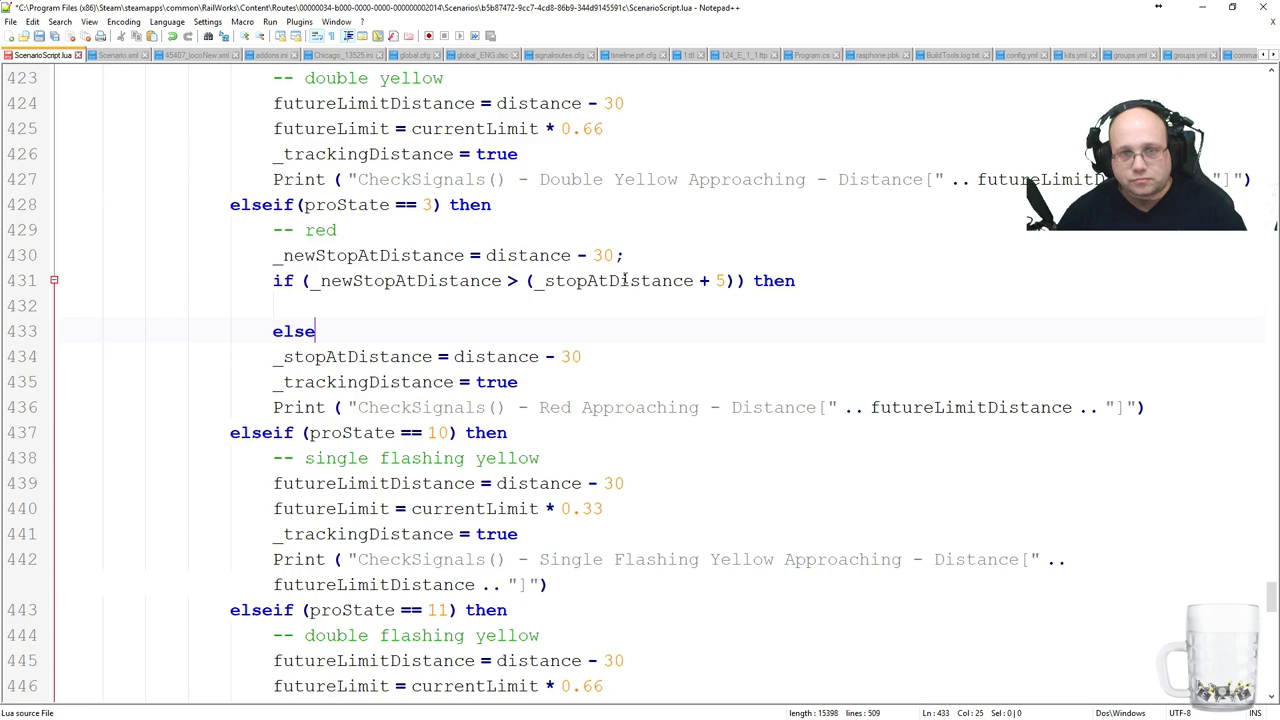
Indent the three red-signal lines under else and close the block with end.
key(Down)
key(Home)
key(Tab)
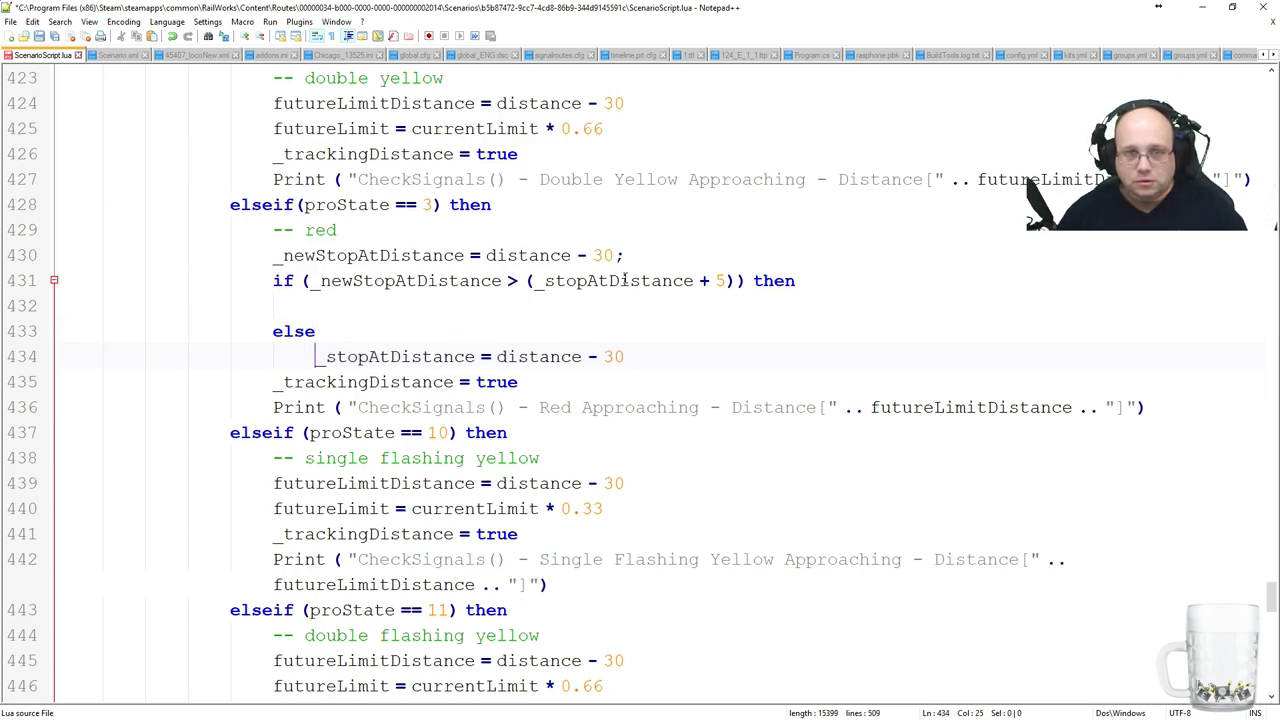
key(Down)
key(Home)
key(Tab)
key(Down)
key(Home)
key(Tab)
key(End)
key(Return)
key(BackSpace)
text(end)
key(Escape)
key(Up)
key(Up)
key(Up)
key(Up)
key(Up)
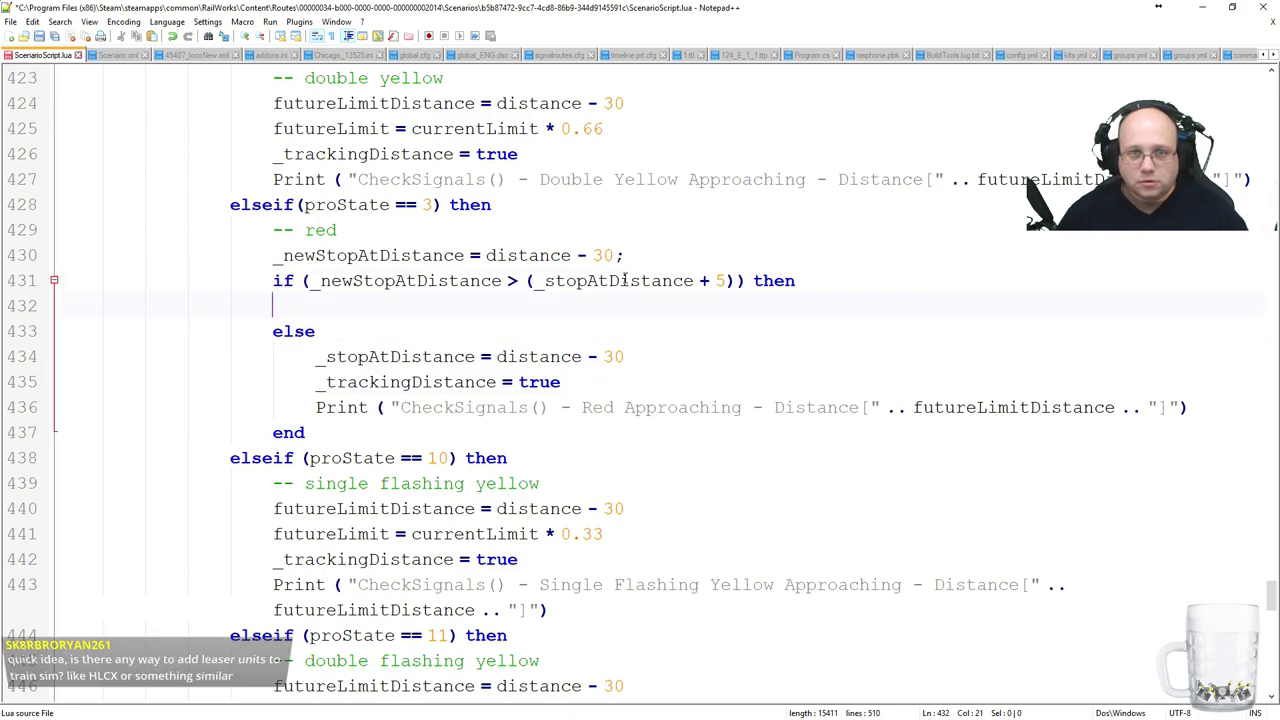
Write Print ( "CheckSignals() - Signal has moved, assume green-ness has occurred"); in the if body, then a blank line.
key(Tab)
text(Print ( ")
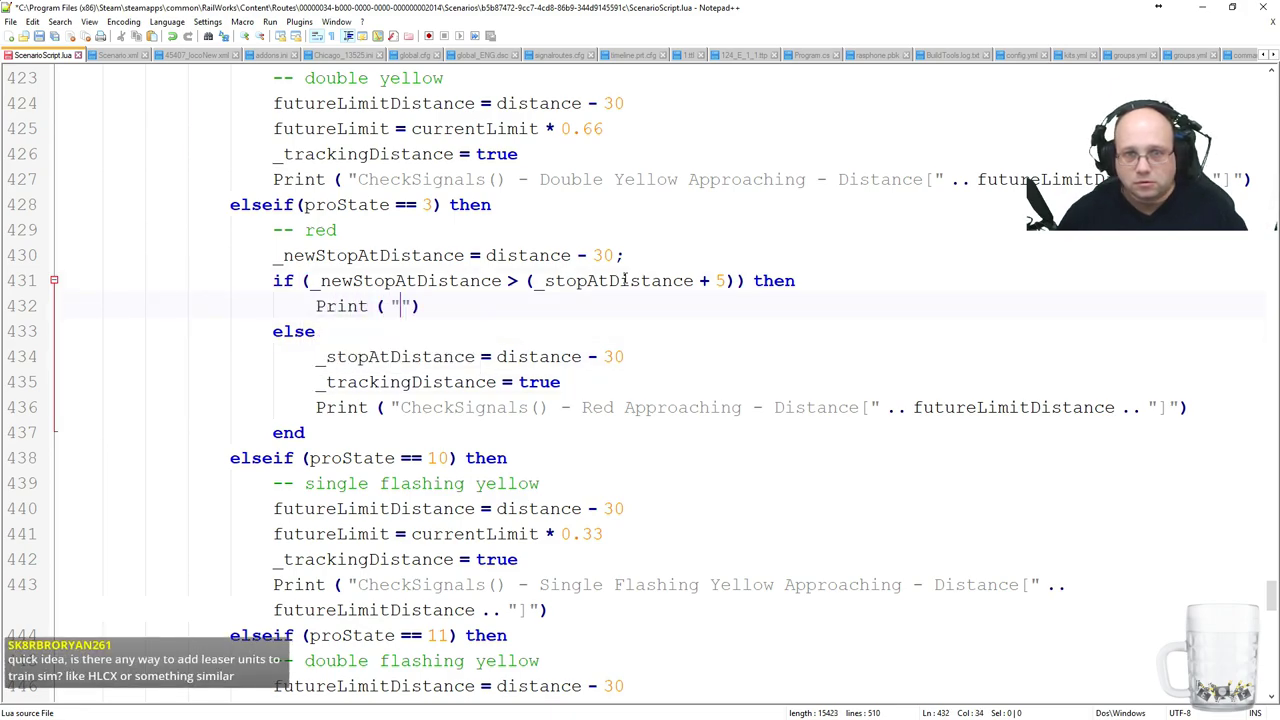
text(CheckSignals()  )
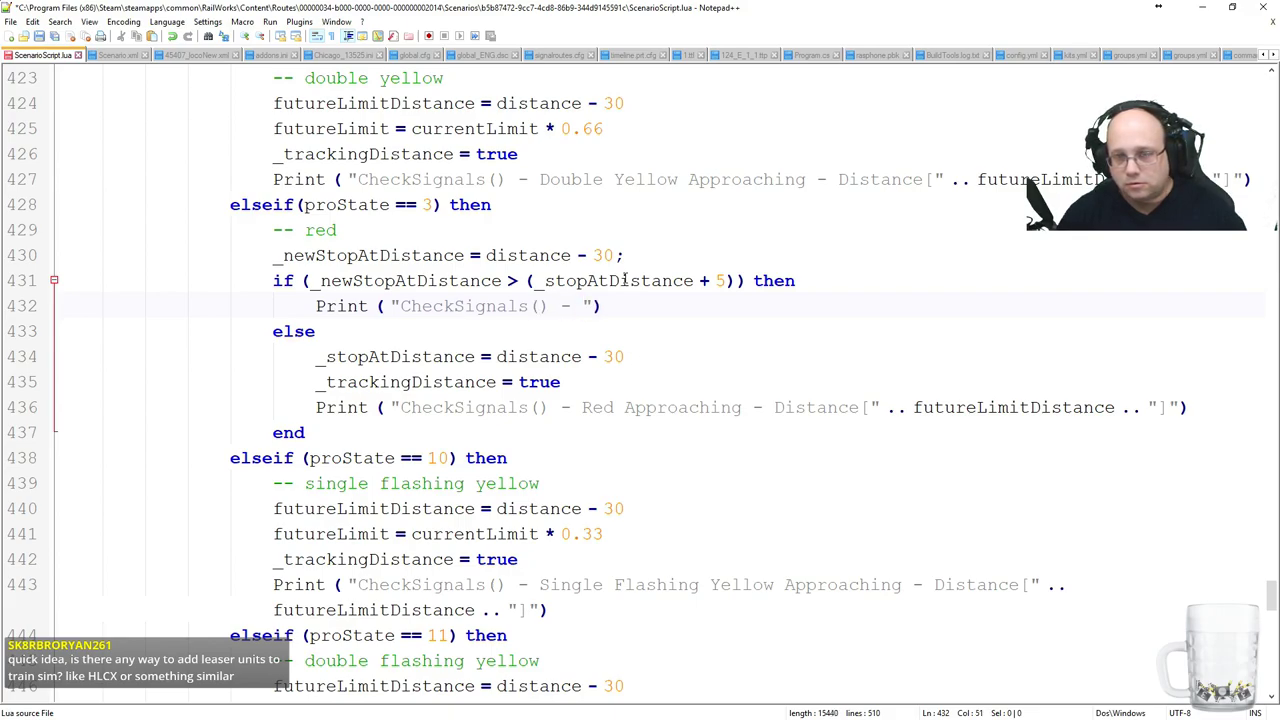
text( Prev)
key(BackSpace)
key(BackSpace)
key(BackSpace)
key(BackSpace)
text(Signal has moved, a)
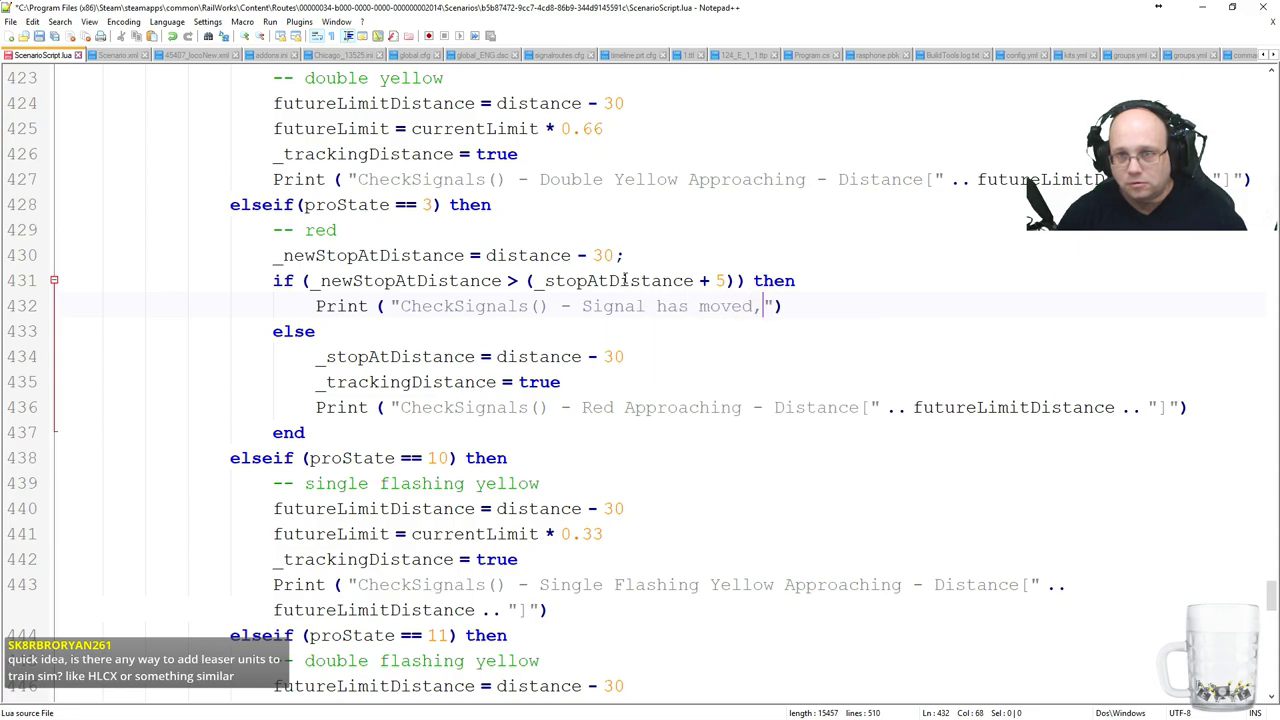
text(ssume green-ness)
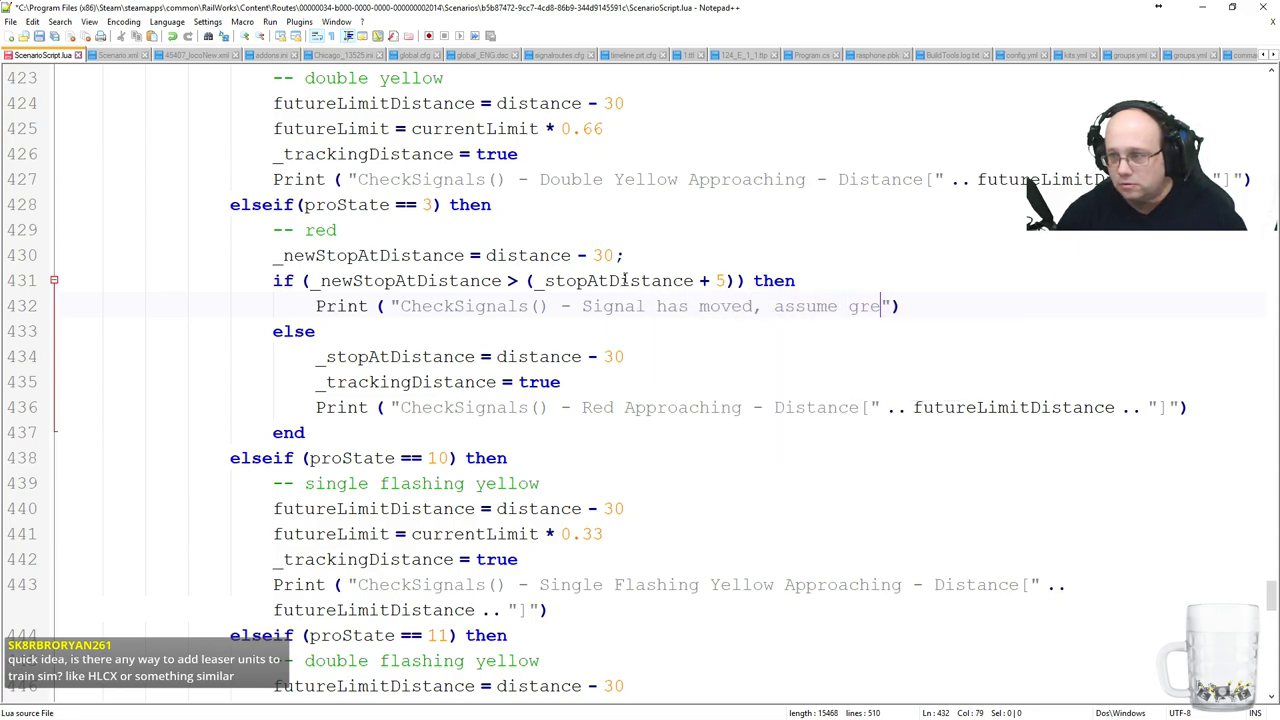
text( has occurred)
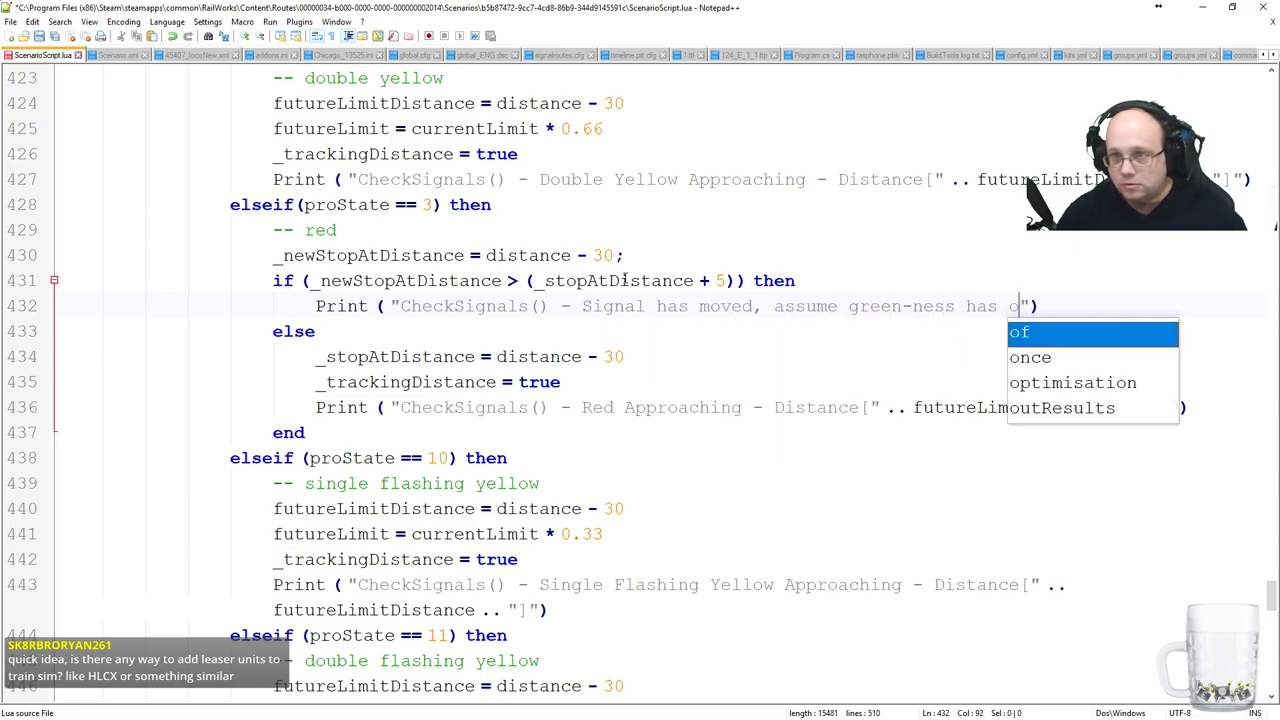
key(End)
text(;)
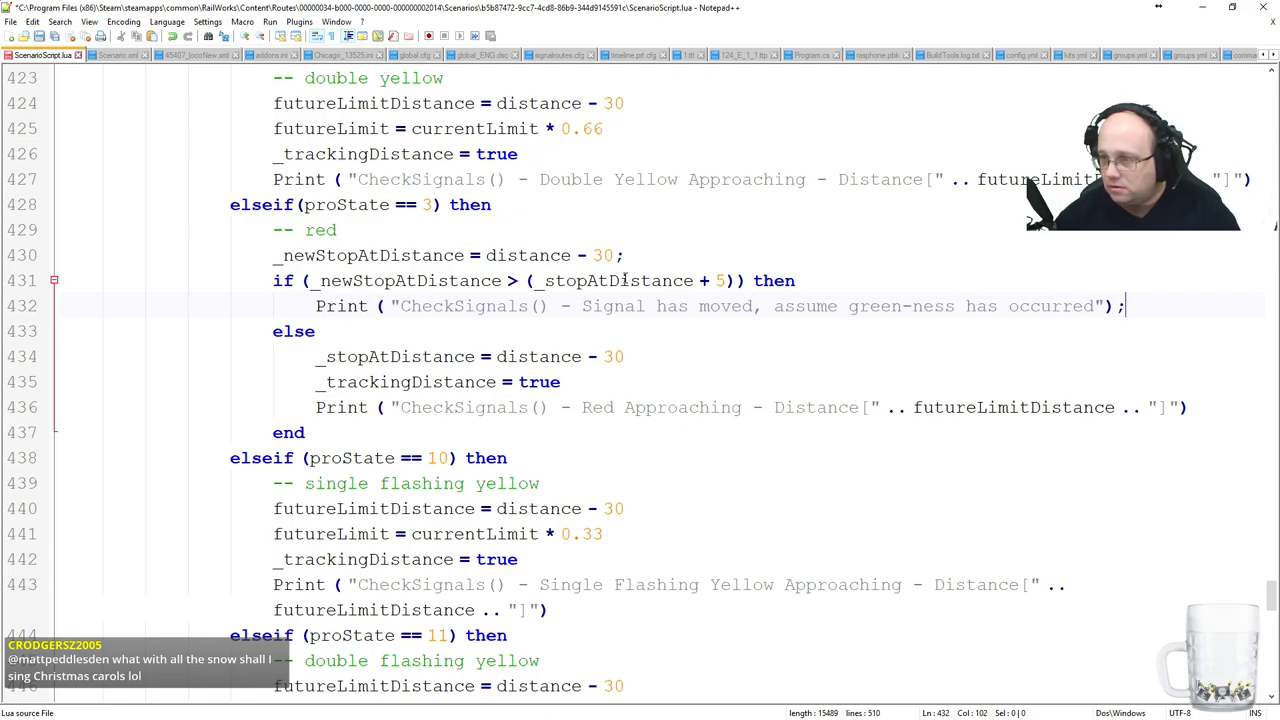
key(Return)
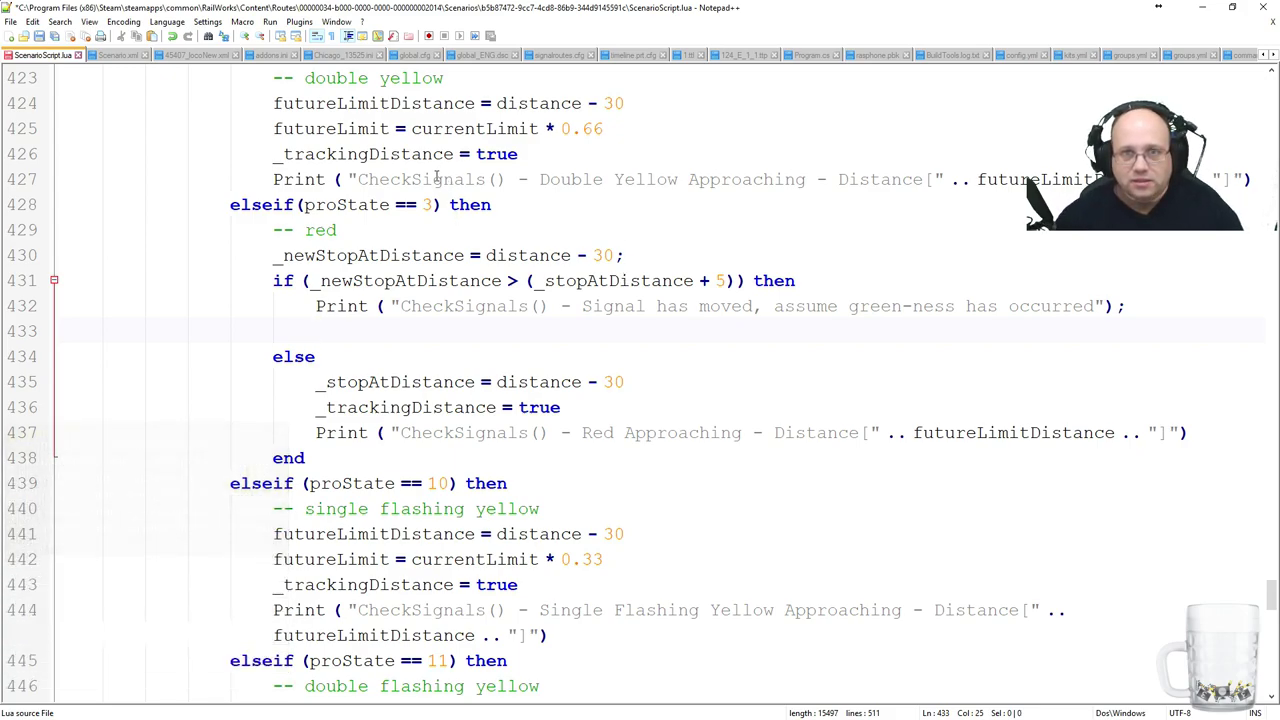
Review the CheckStop call and highlight every use of _stopAtDistance.
scroll(434, 188, up, 7)
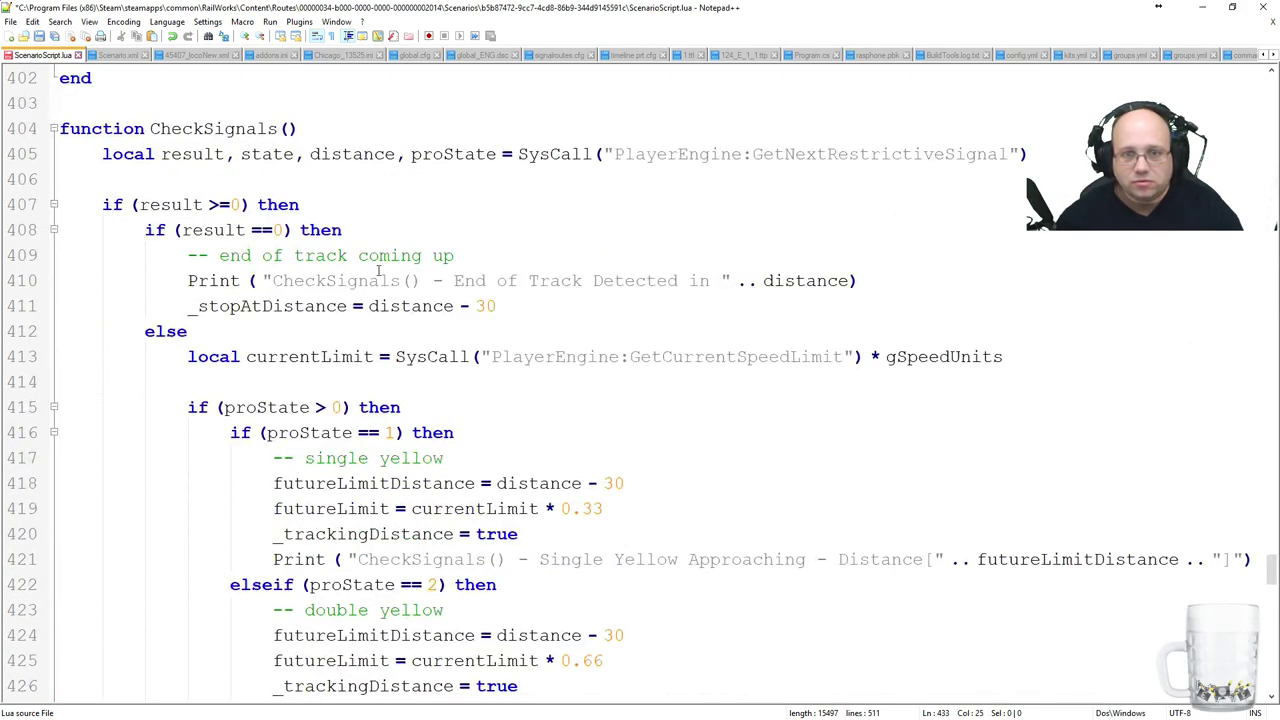
scroll(379, 270, down, 20)
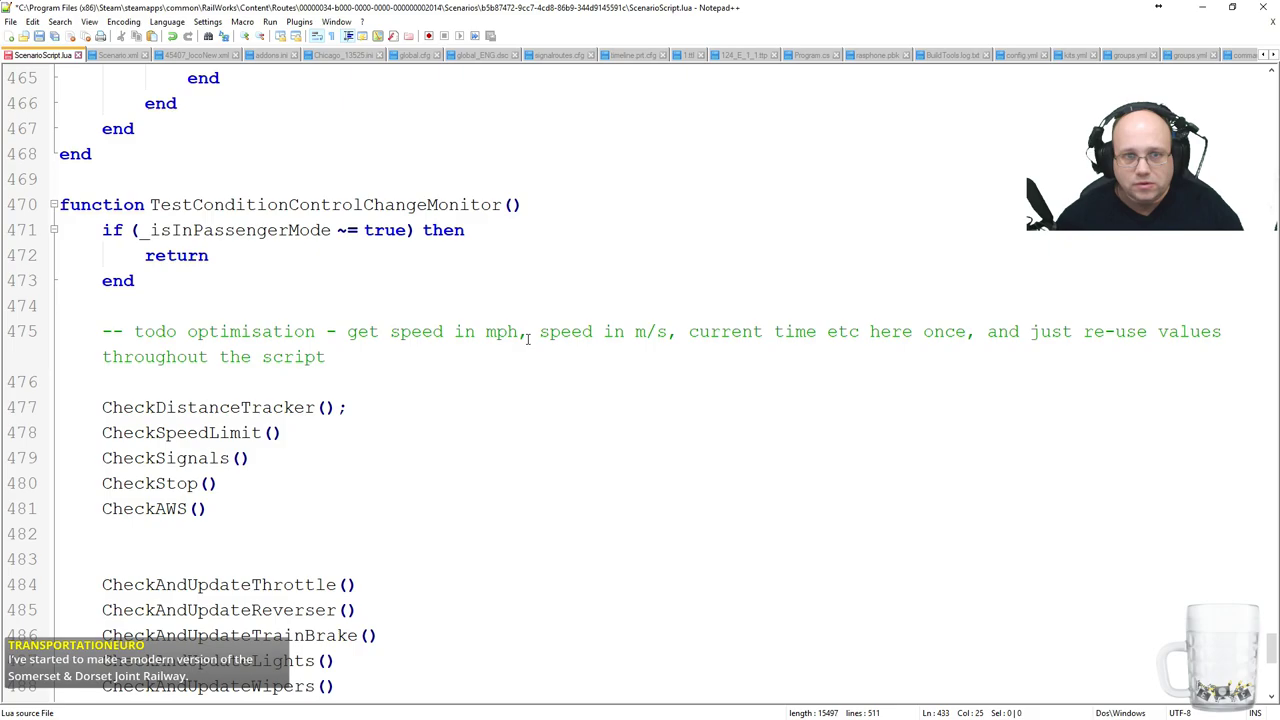
scroll(527, 338, up, 7)
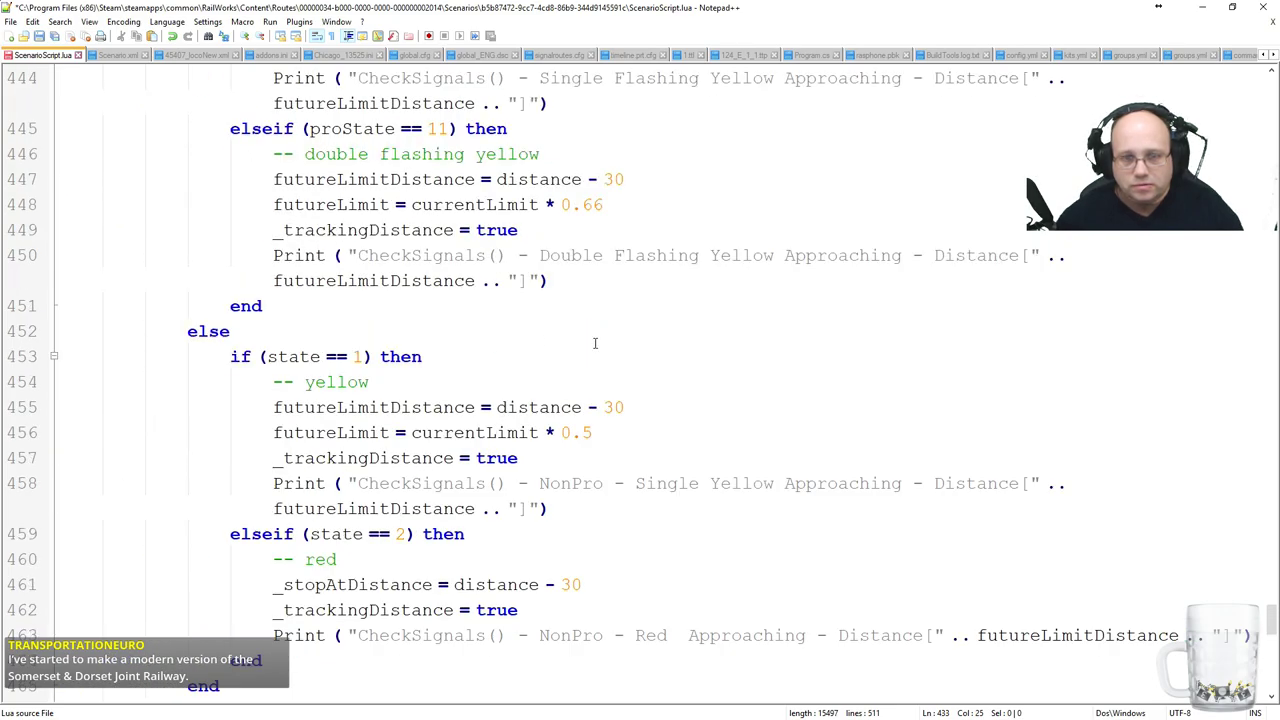
scroll(594, 343, down, 6)
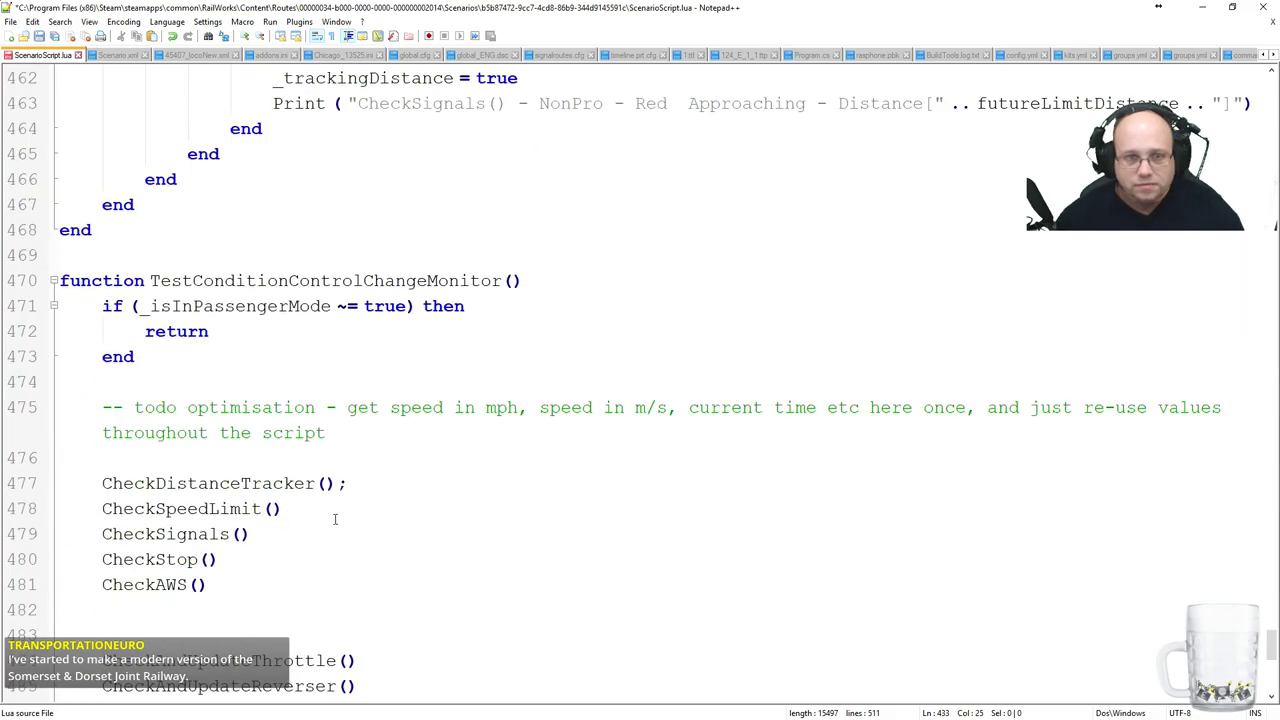
click(268, 559)
scroll(486, 519, up, 20)
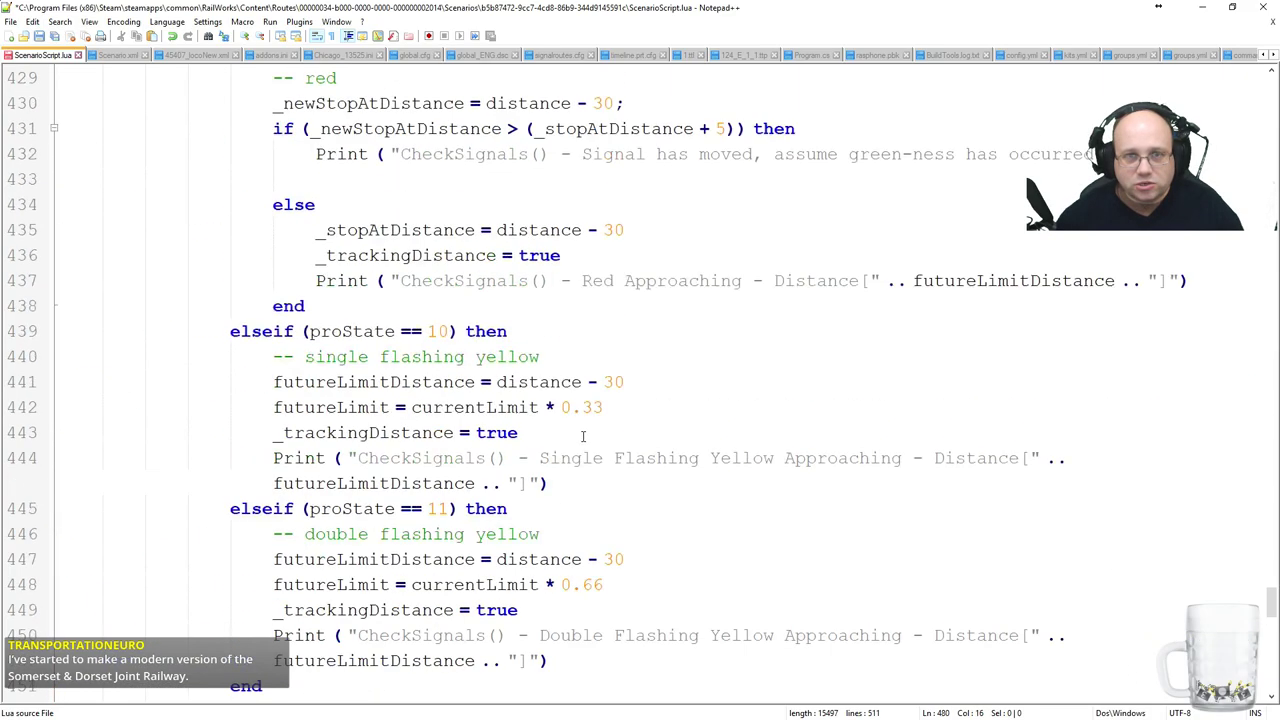
scroll(358, 350, up, 6)
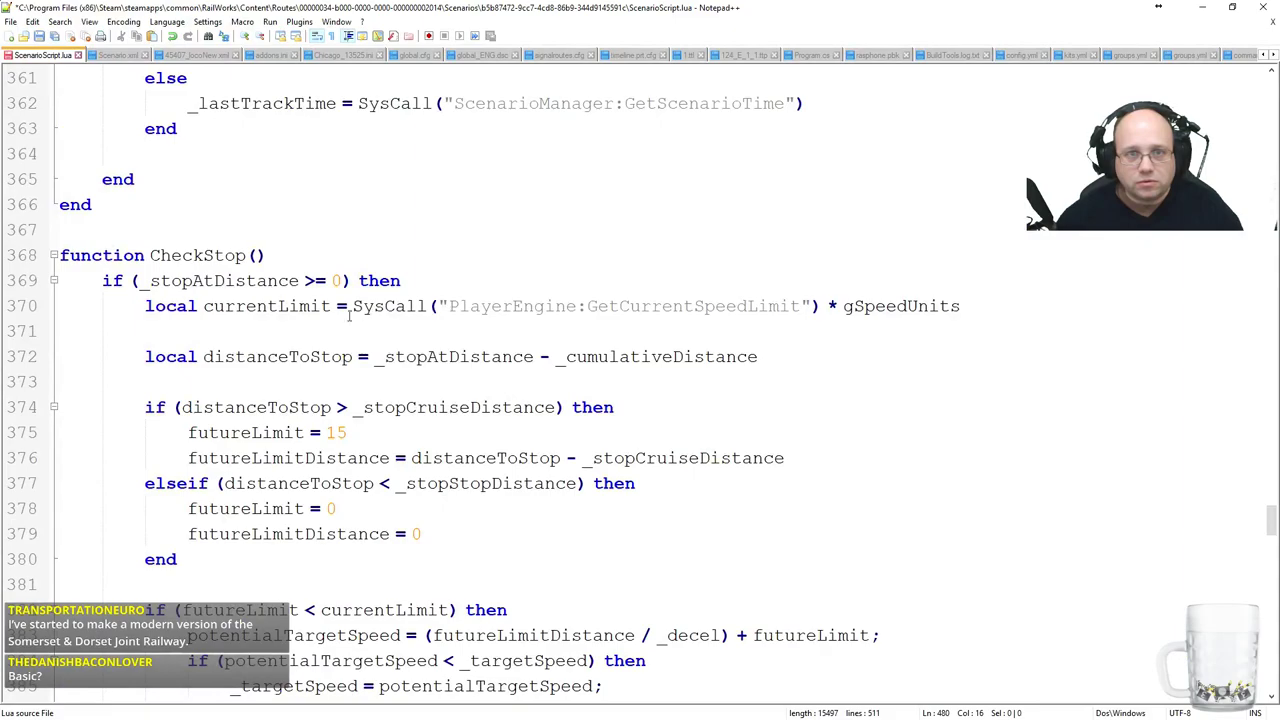
scroll(173, 237, down, 2)
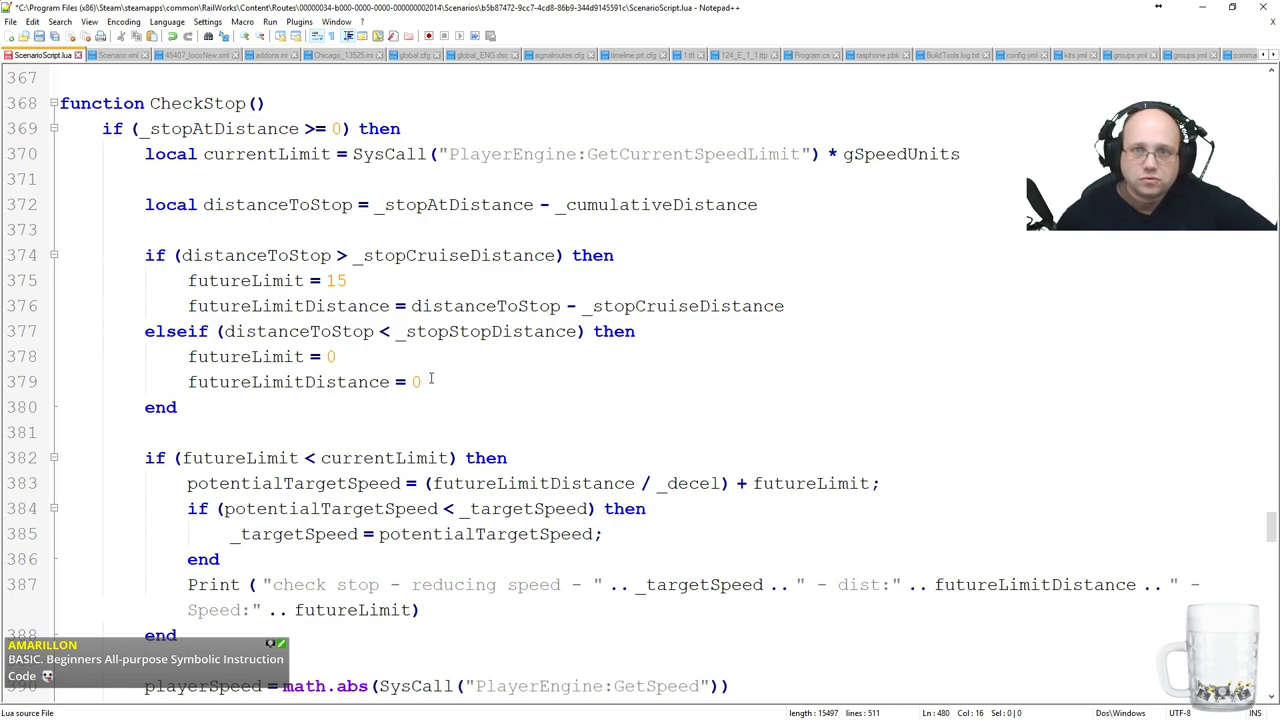
double_click(238, 130)
scroll(137, 463, down, 9)
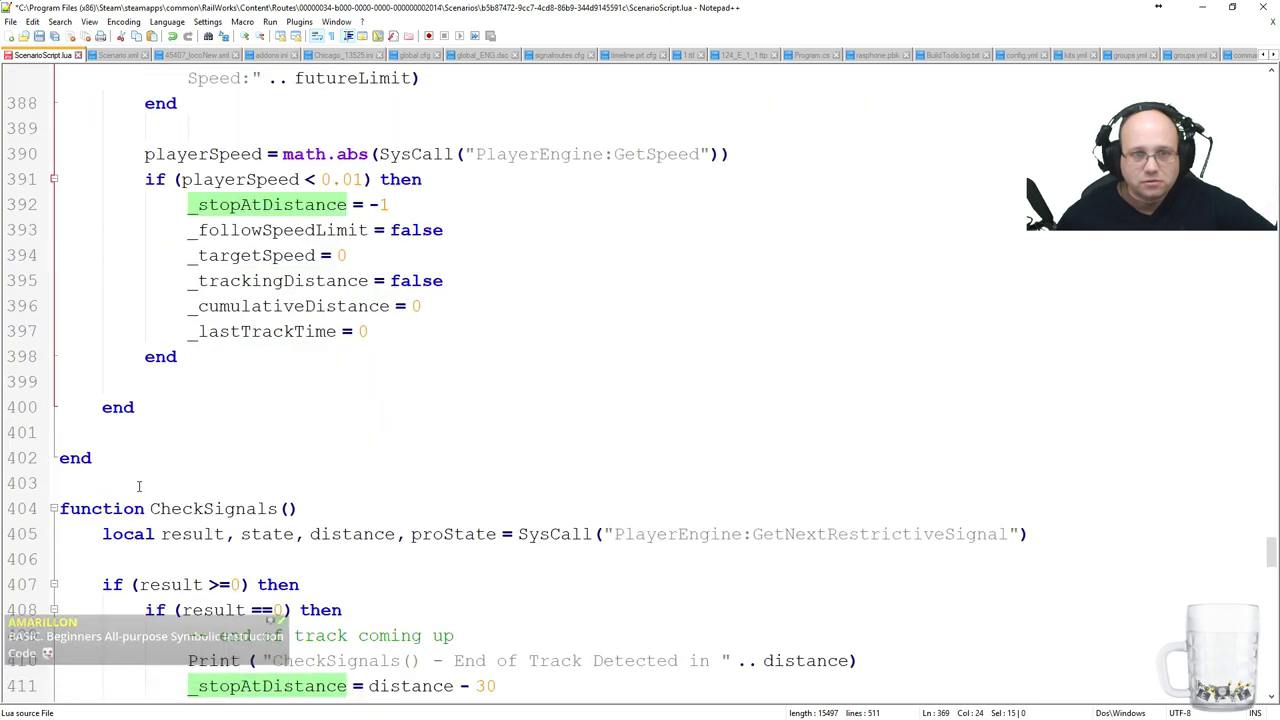
scroll(130, 470, up, 1)
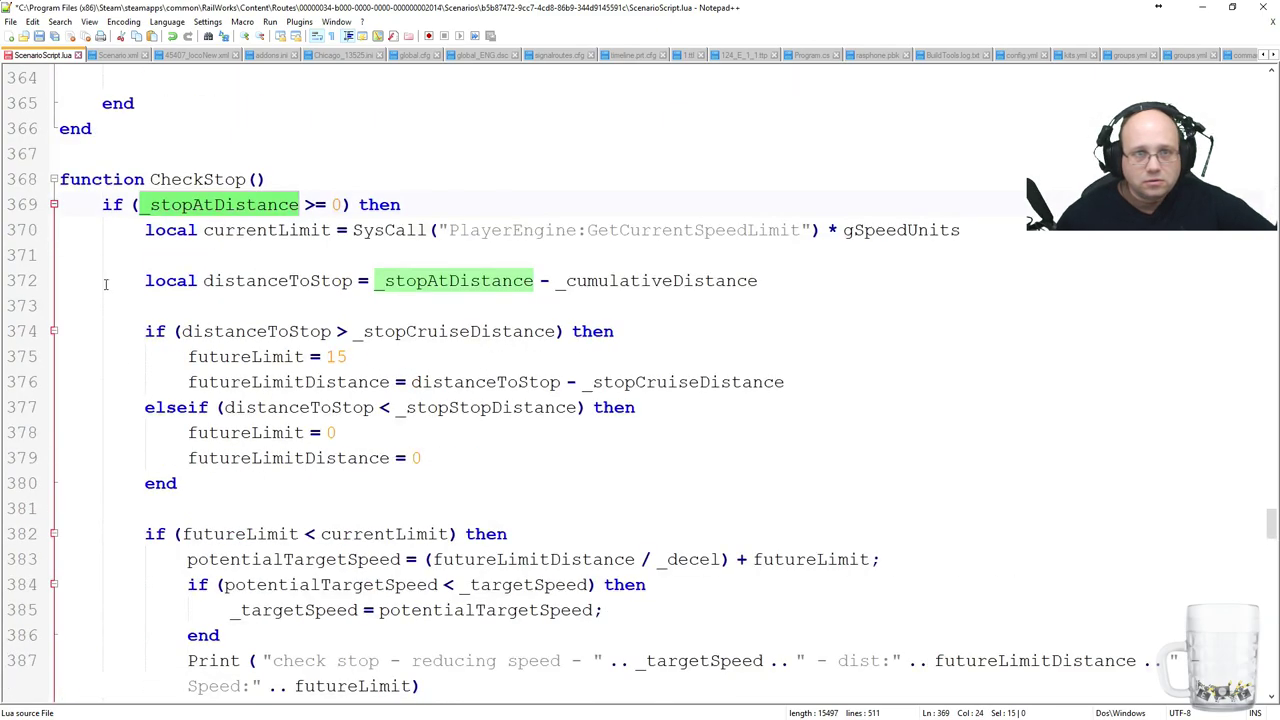
scroll(110, 330, down, 9)
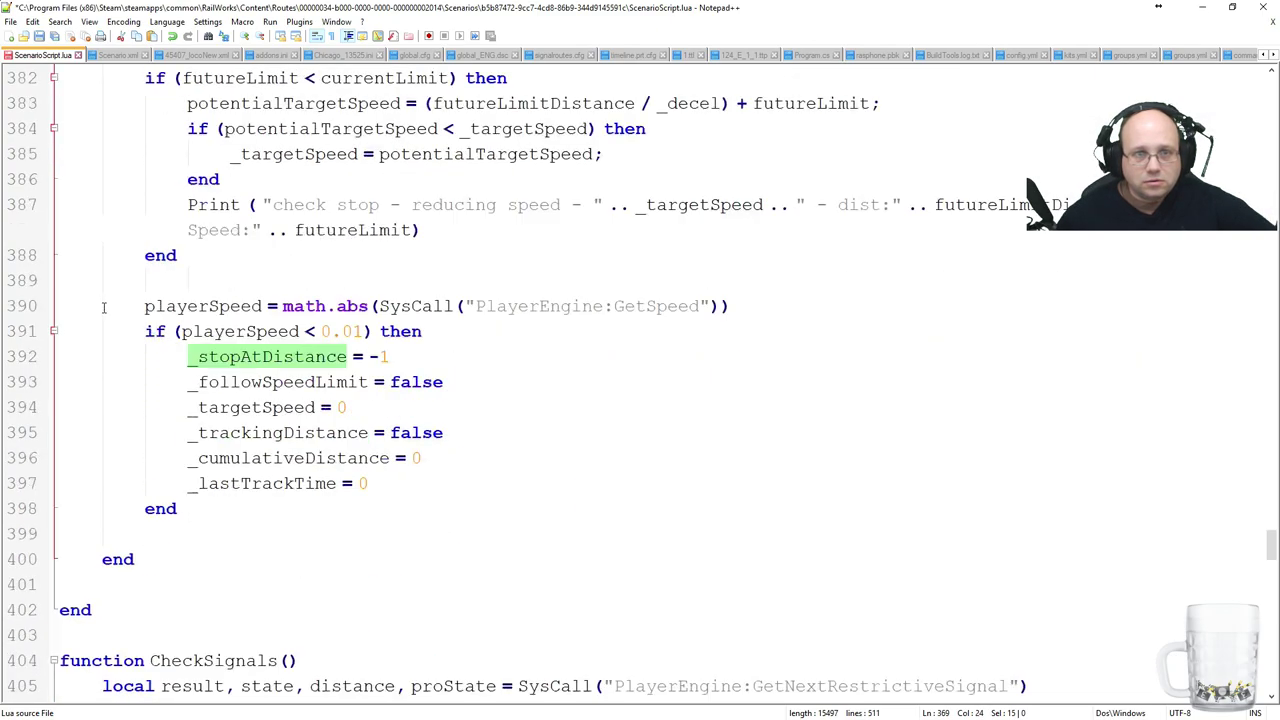
scroll(109, 320, up, 3)
scroll(105, 315, down, 20)
scroll(117, 319, down, 6)
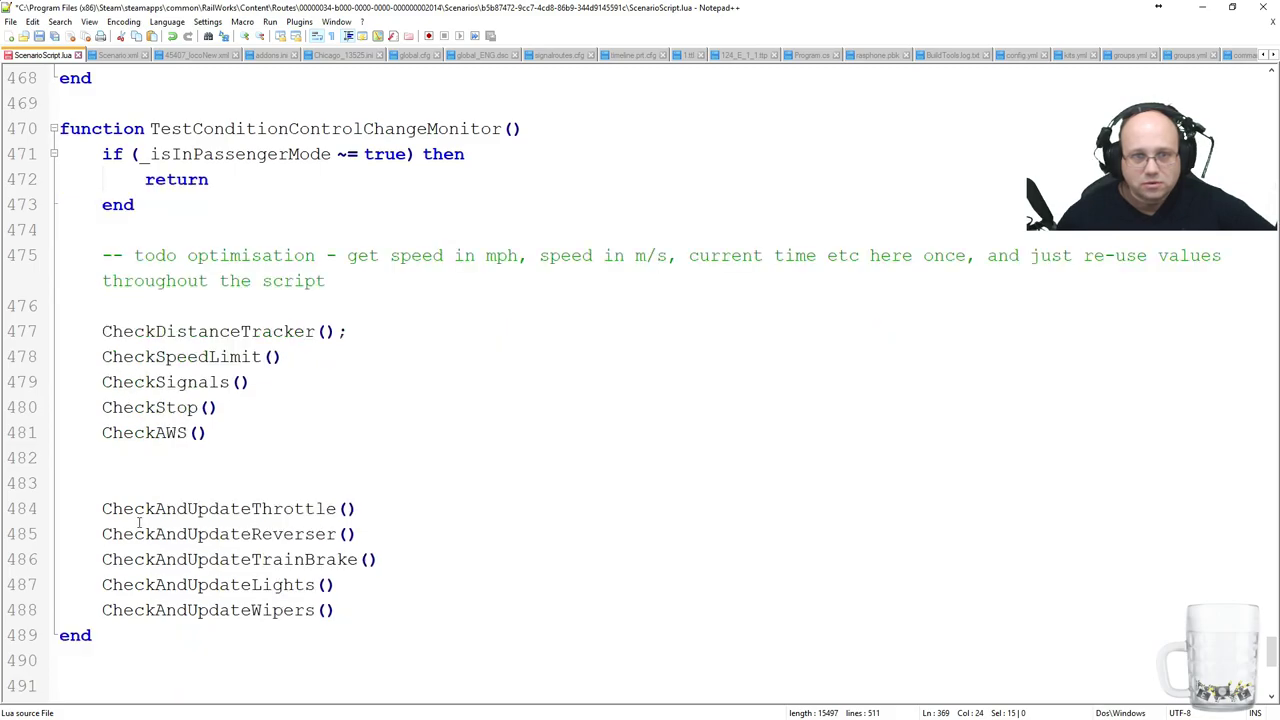
Inspect the CheckAndUpdateThrottle call and highlight every use of _targetSpeed.
double_click(286, 508)
scroll(314, 400, up, 20)
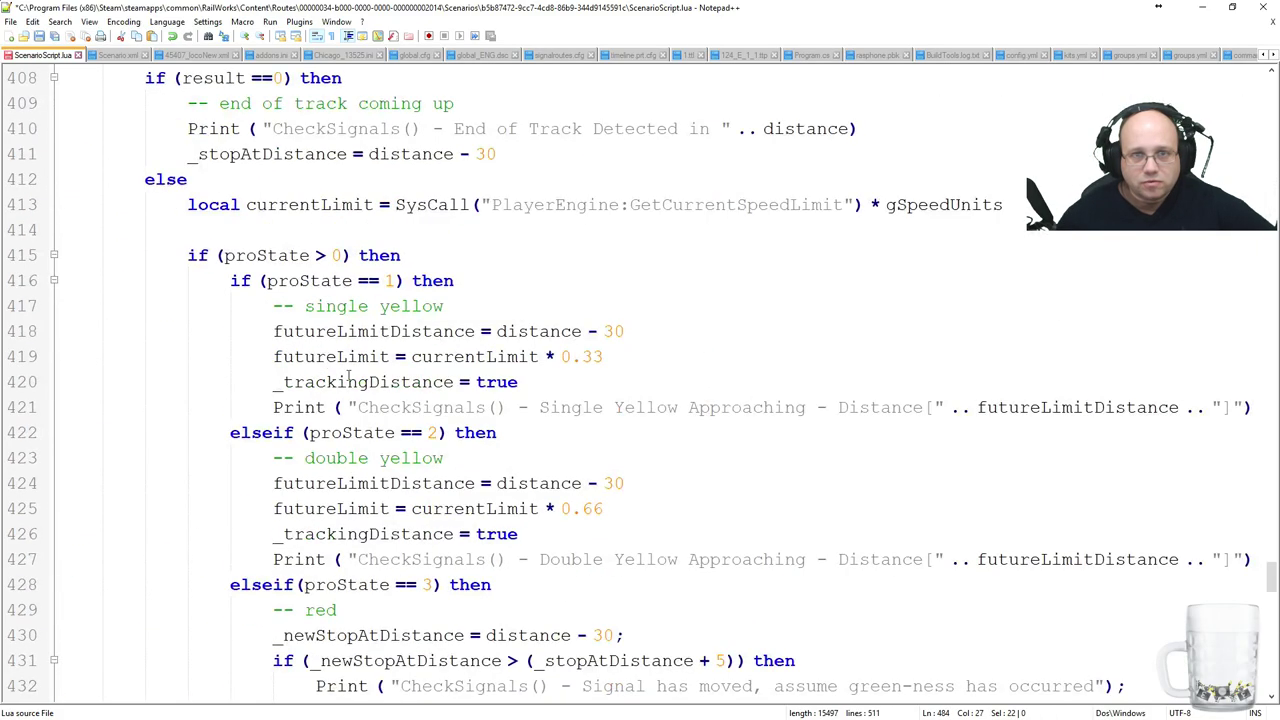
scroll(356, 380, up, 12)
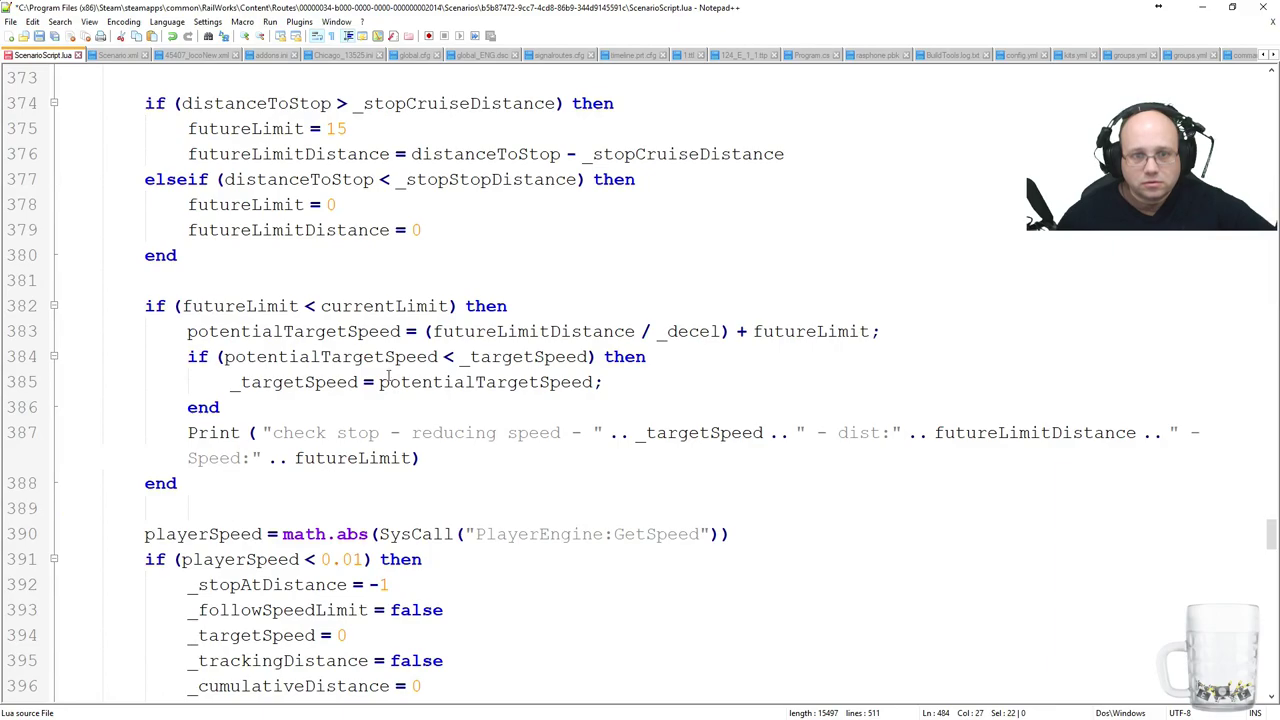
scroll(410, 375, down, 2)
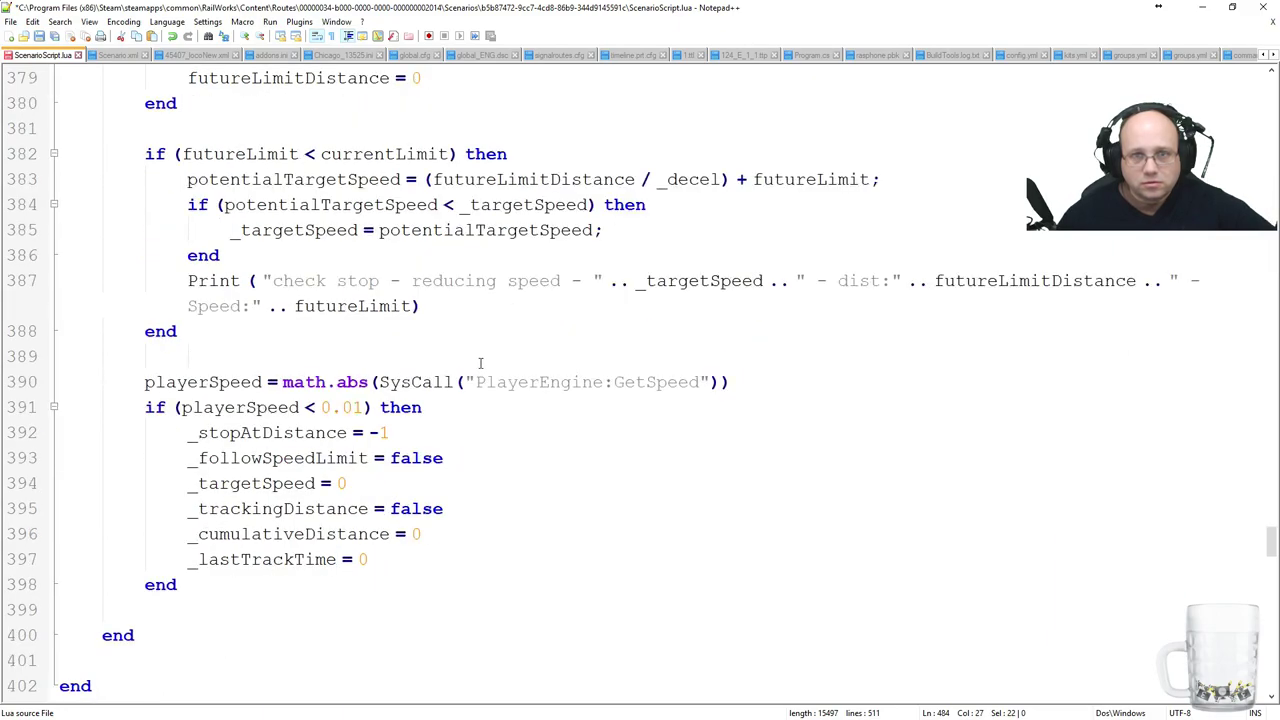
scroll(221, 211, up, 4)
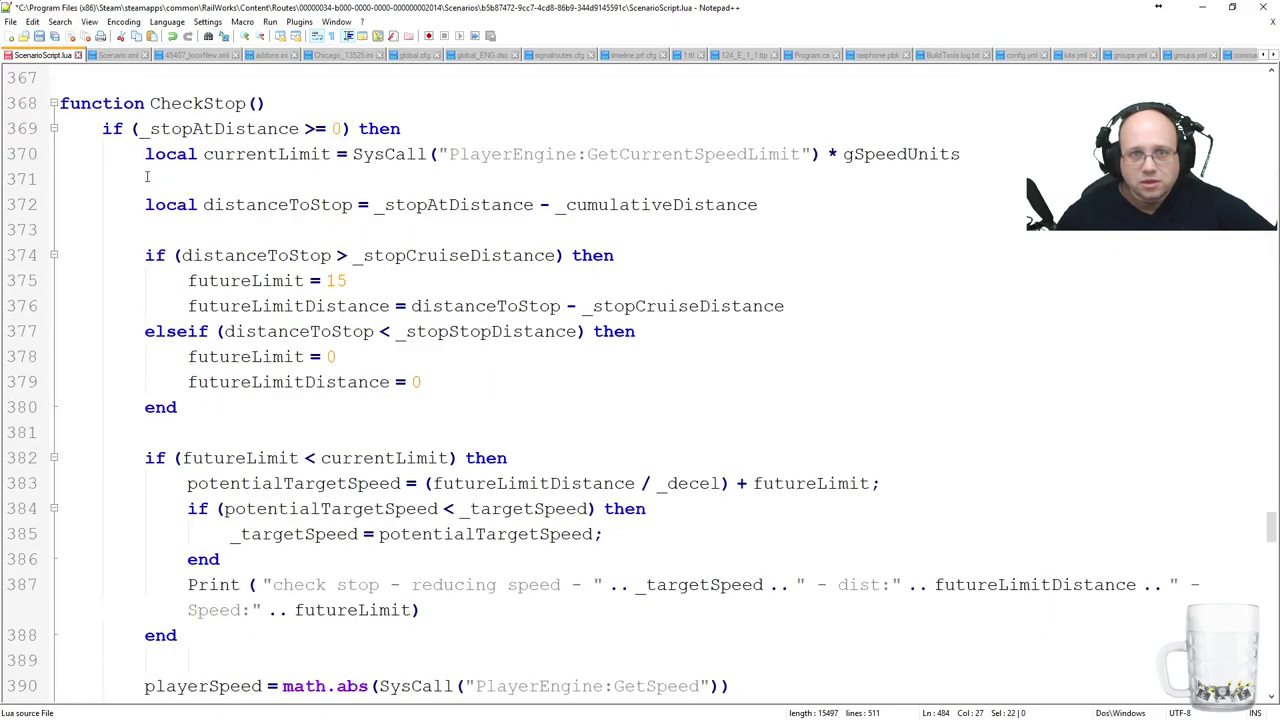
scroll(148, 200, down, 3)
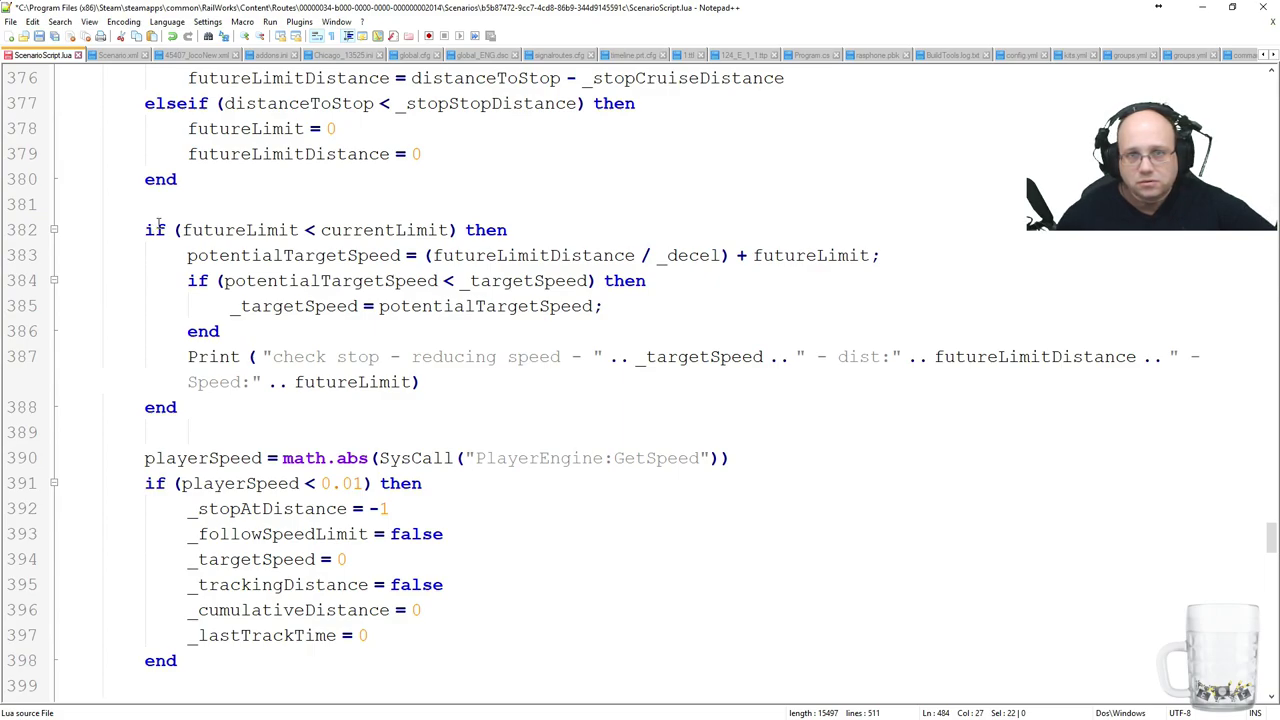
scroll(159, 224, up, 11)
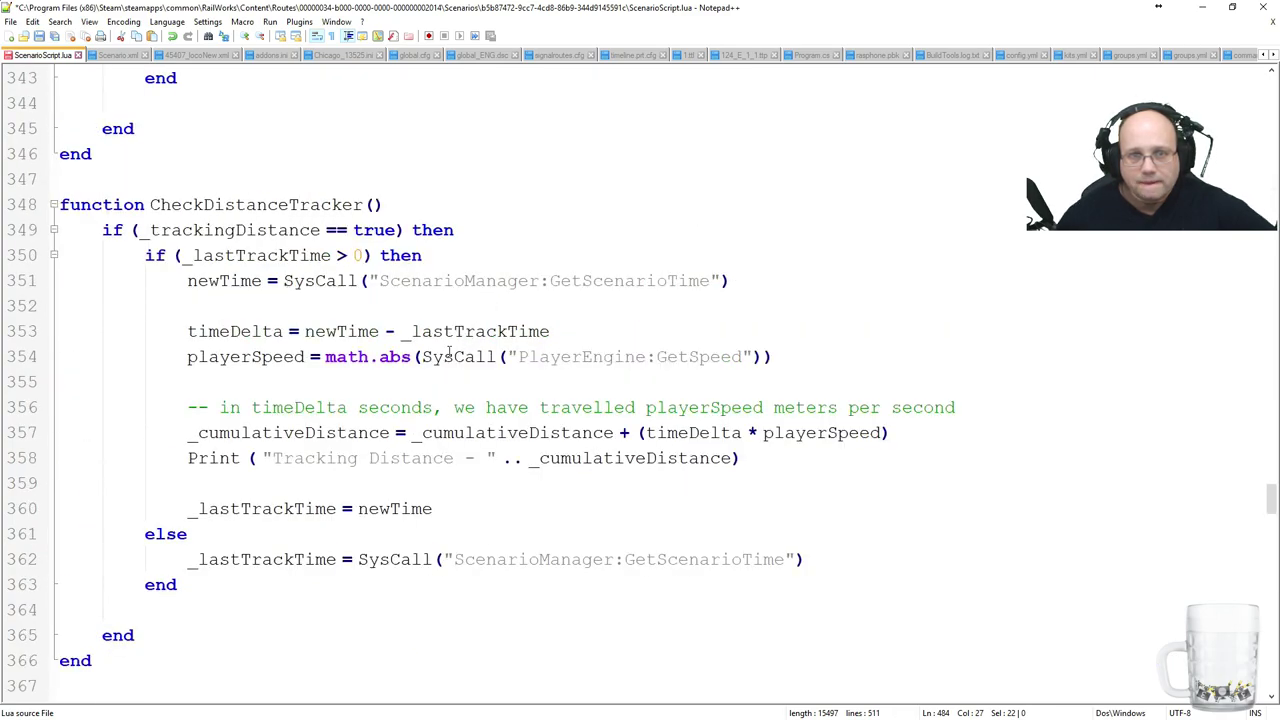
scroll(418, 364, up, 8)
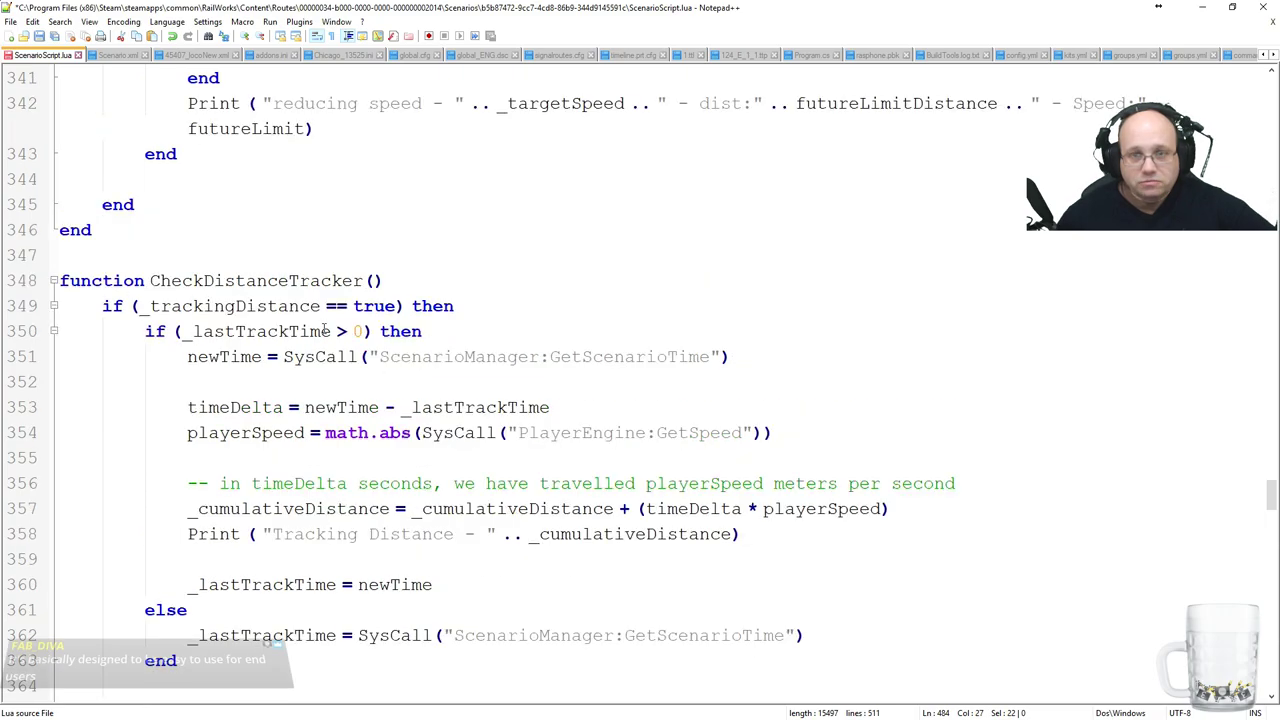
scroll(436, 323, up, 5)
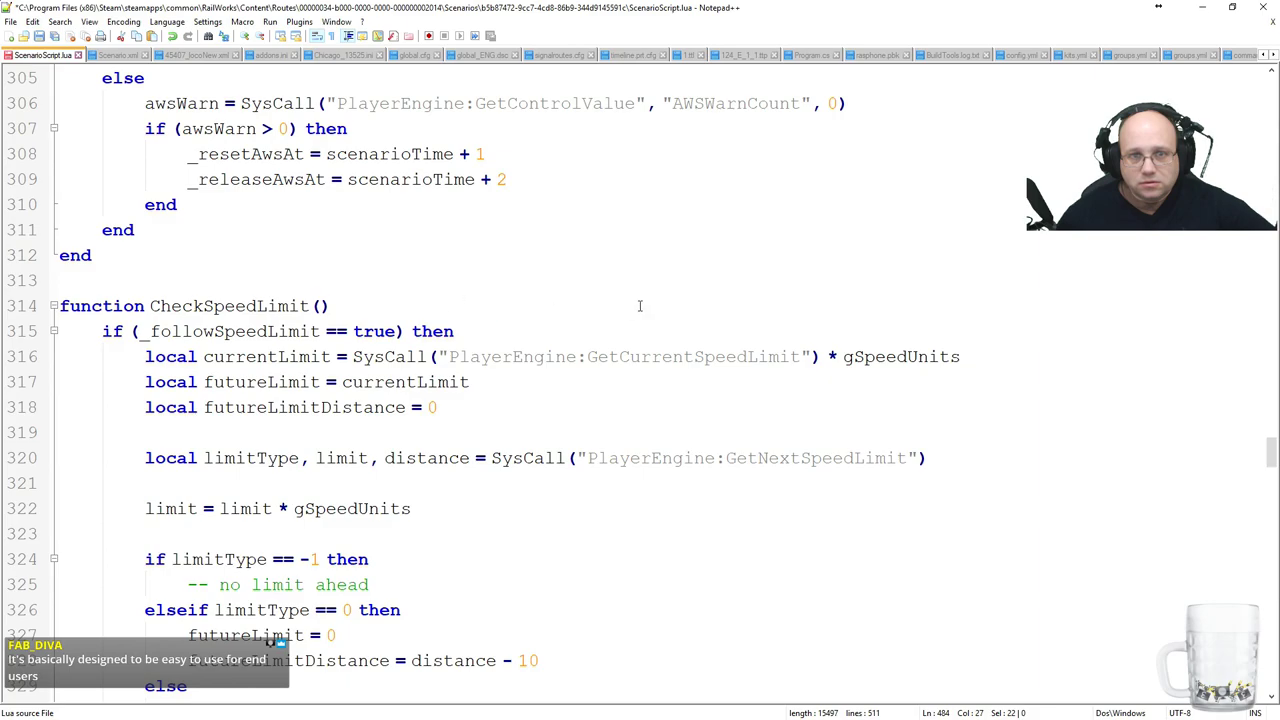
scroll(643, 306, down, 1)
scroll(643, 306, down, 3)
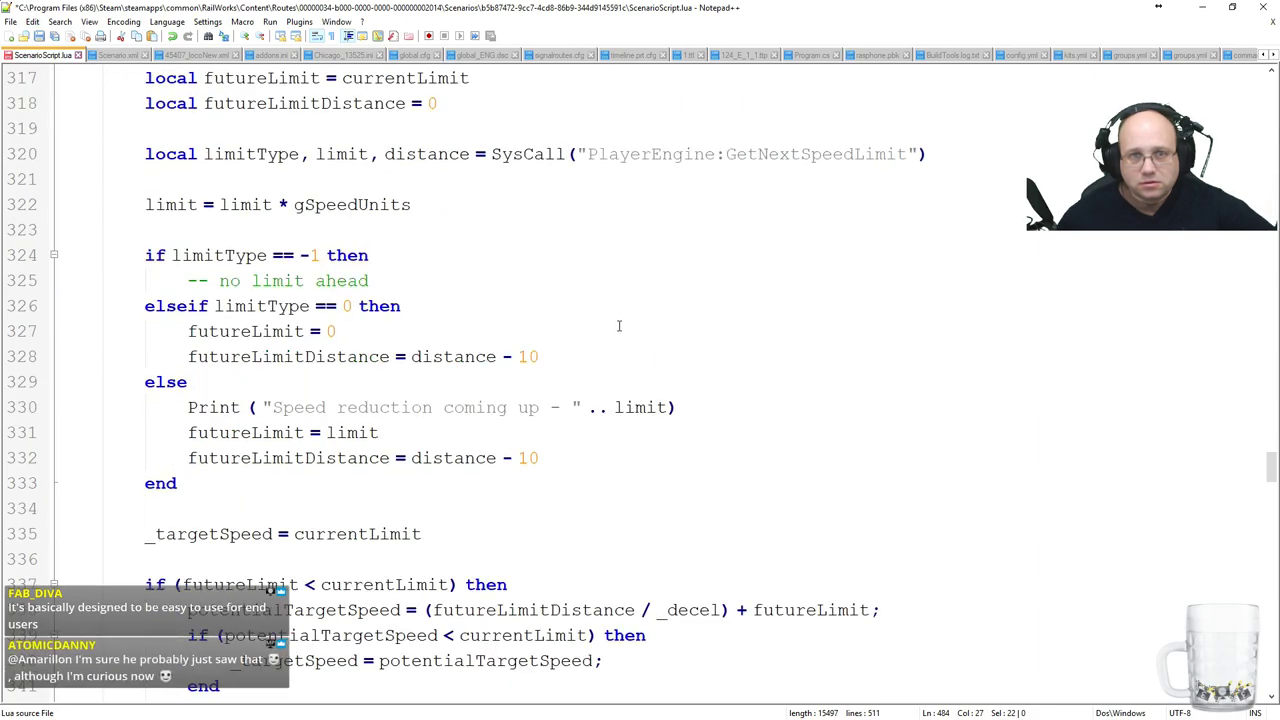
scroll(617, 323, down, 5)
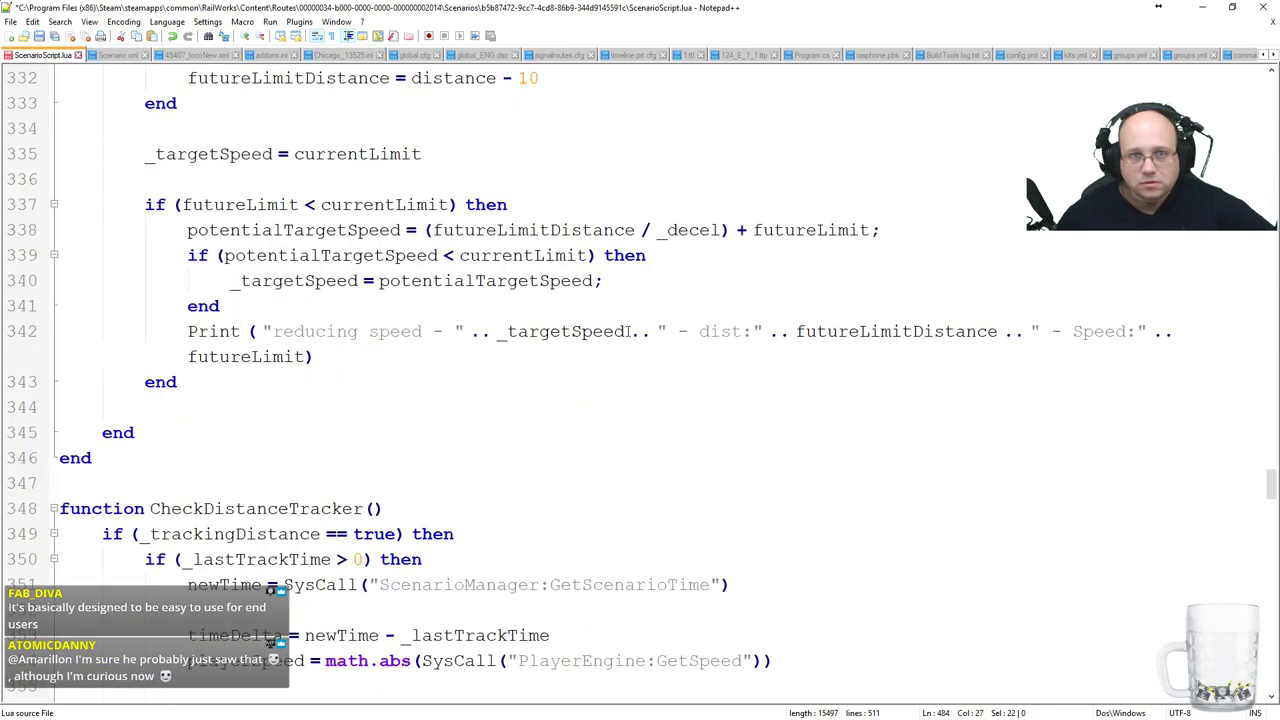
double_click(208, 156)
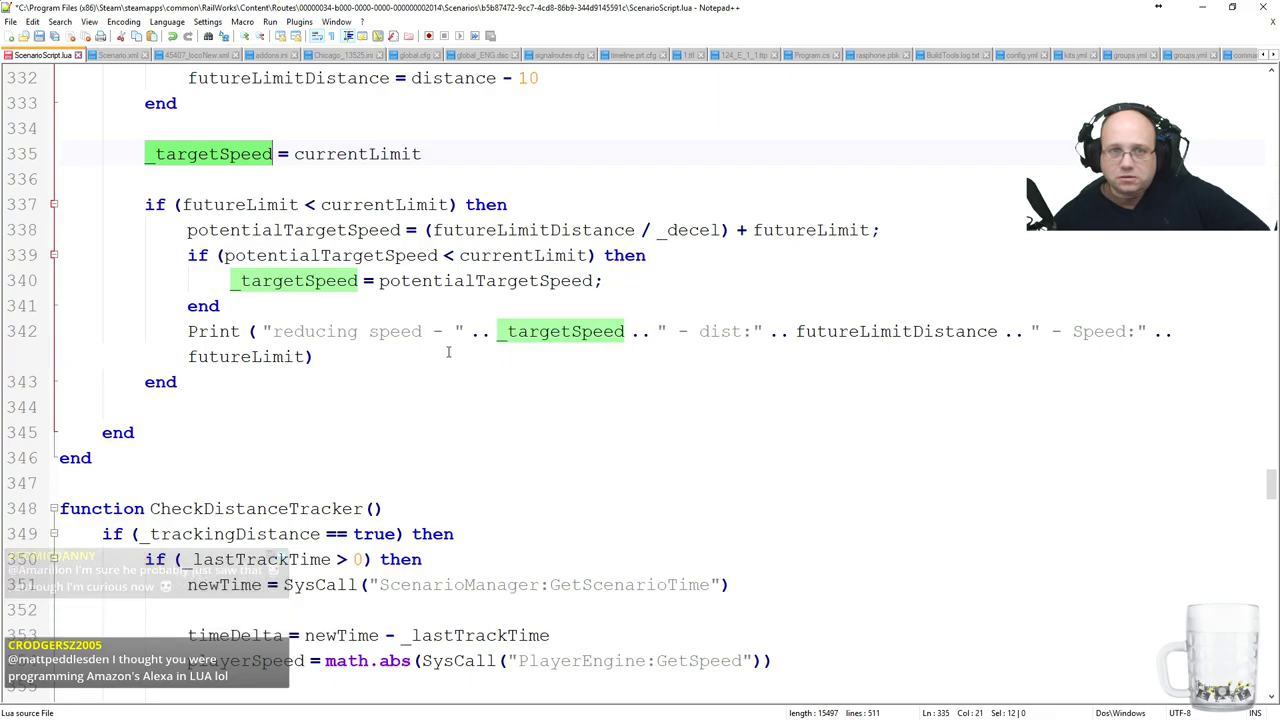
scroll(407, 351, down, 20)
scroll(400, 407, down, 20)
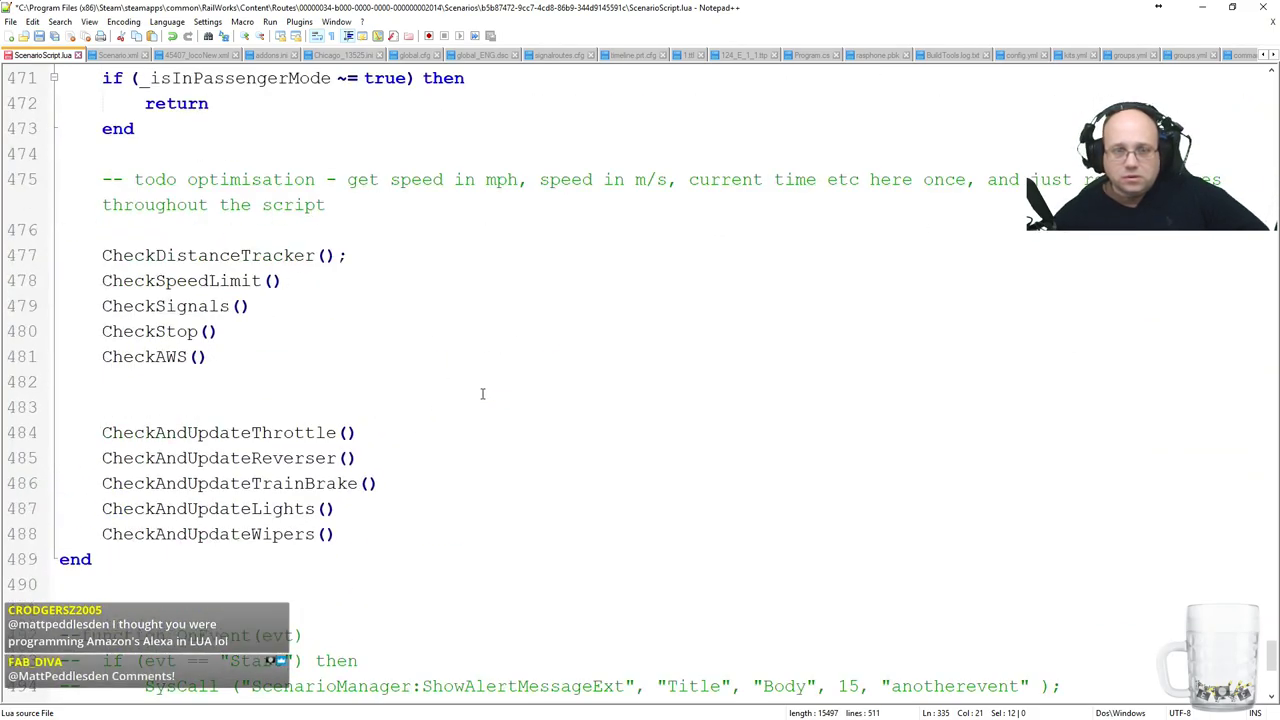
scroll(480, 391, up, 7)
scroll(419, 306, up, 4)
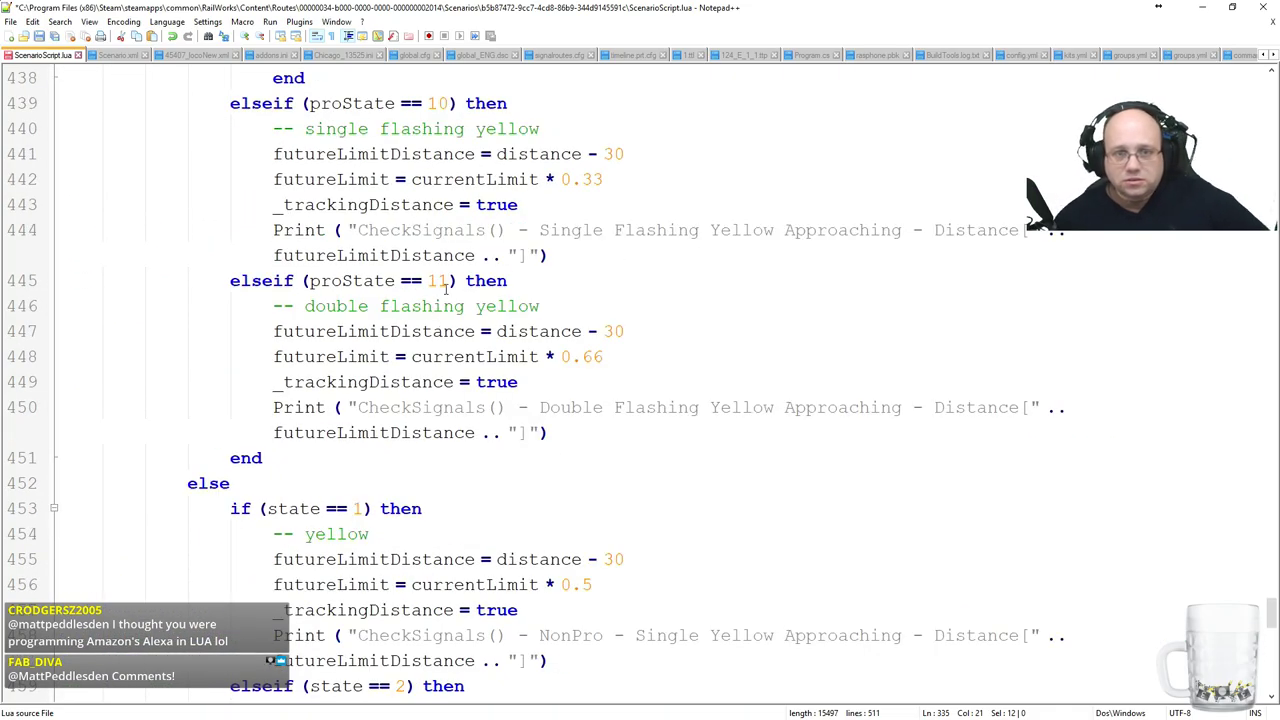
scroll(485, 395, up, 9)
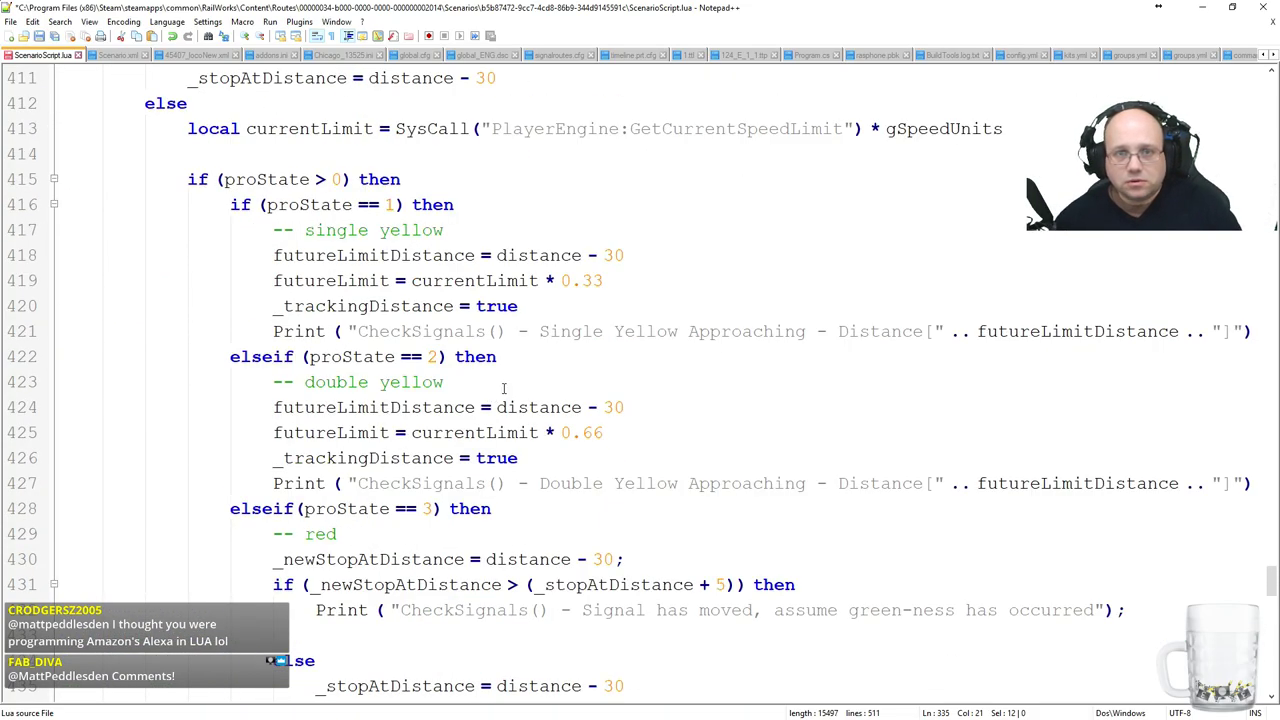
scroll(543, 388, down, 3)
scroll(606, 397, down, 2)
Type '_stopAtDistance = 0;' on line 433 and '_trackingDistance = false;' on line 434.
click(390, 258)
text(_stopAtDistance = 0;)
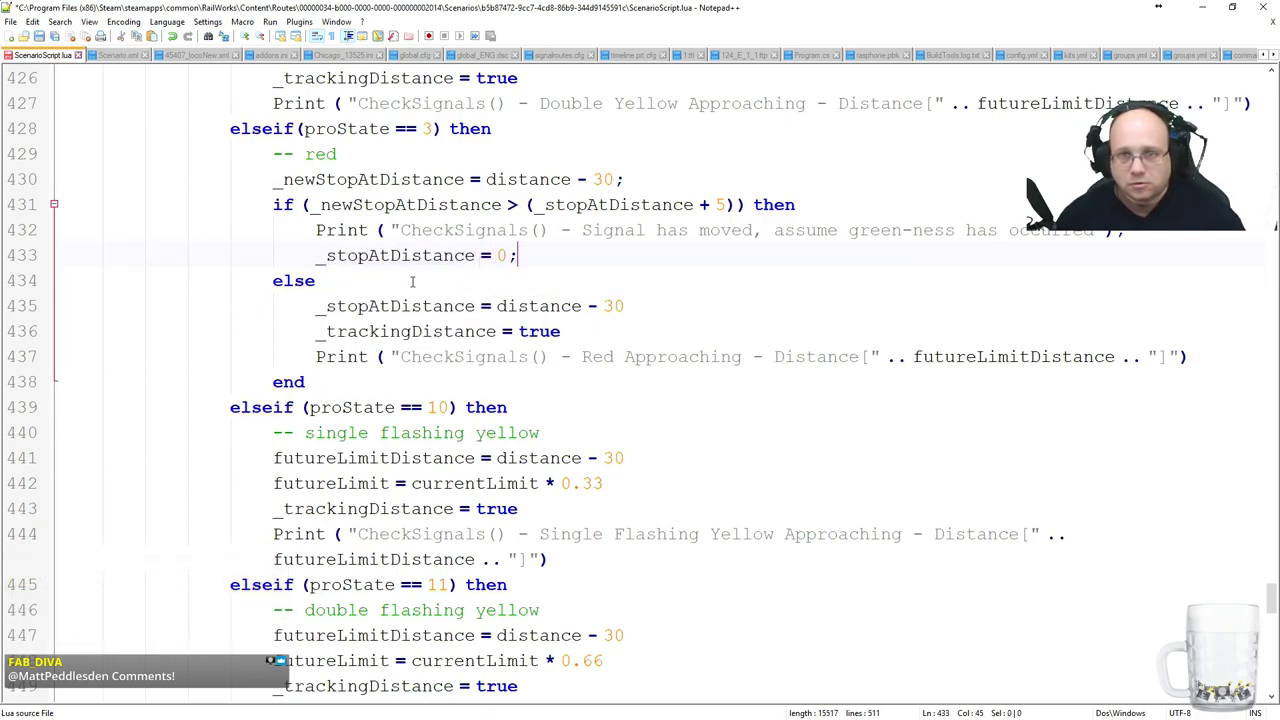
key(Return)
text(_t)
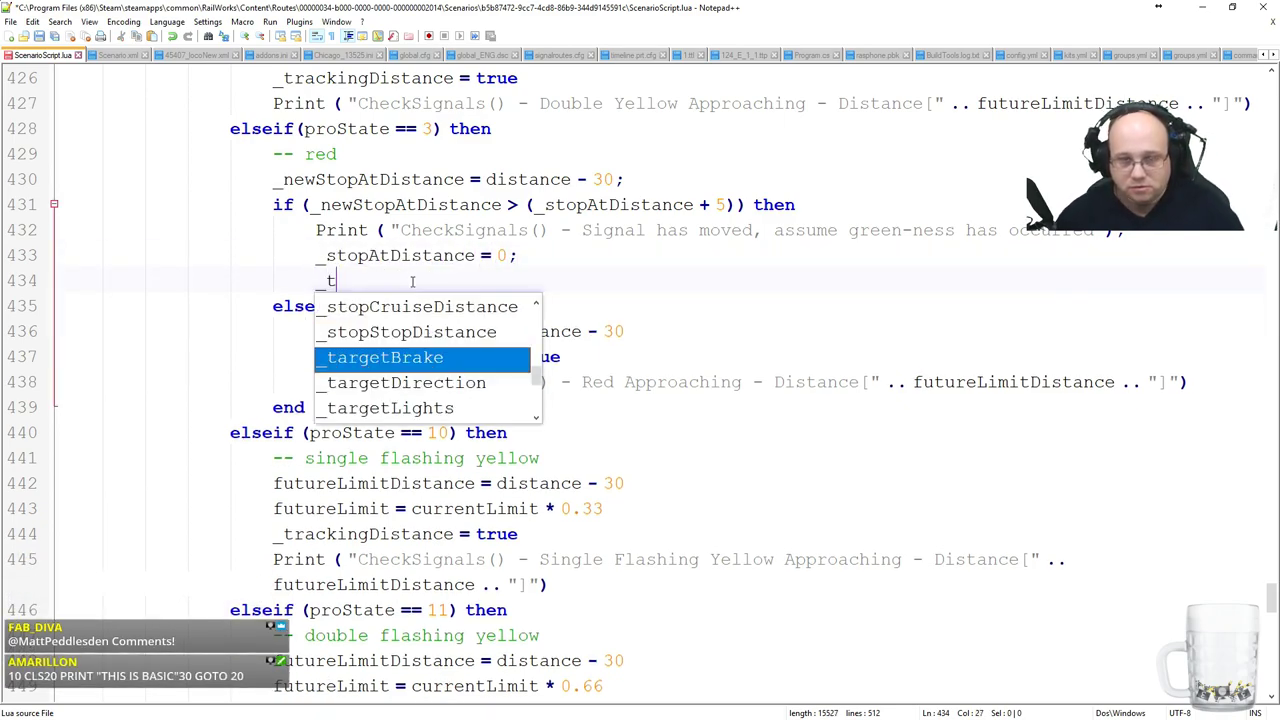
text(rackingDistance =)
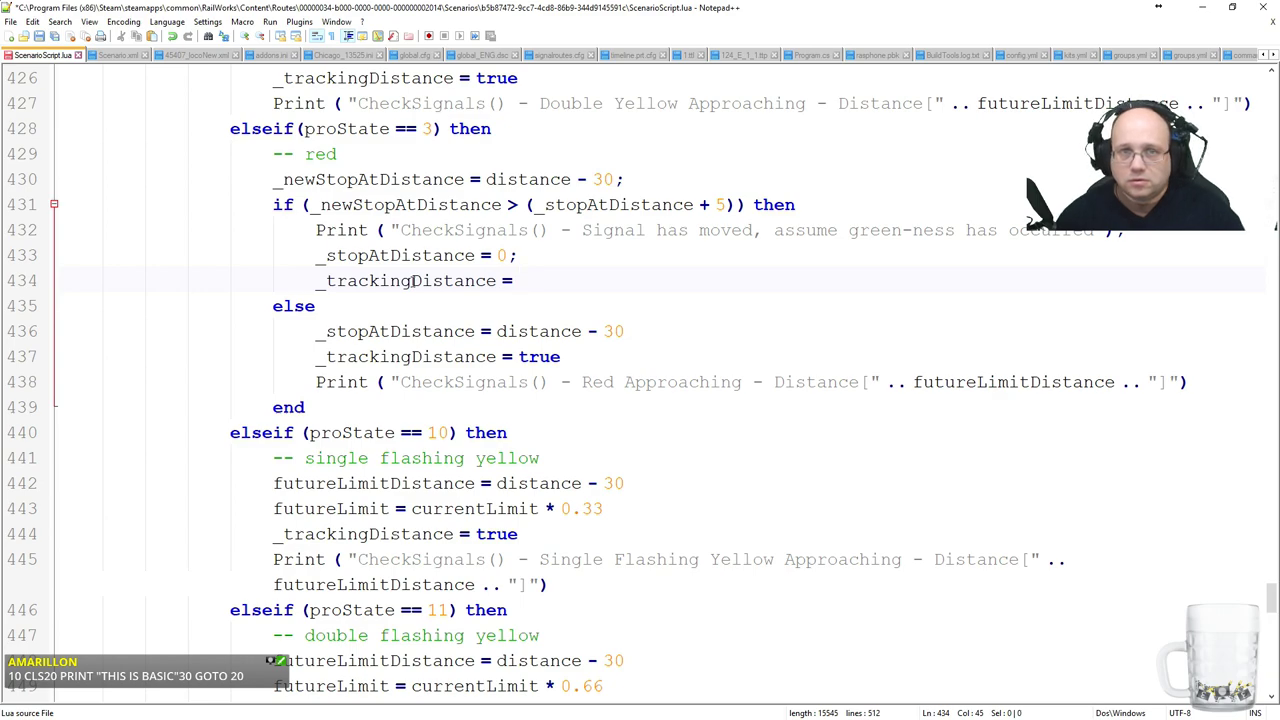
key(Home)
key(Home)
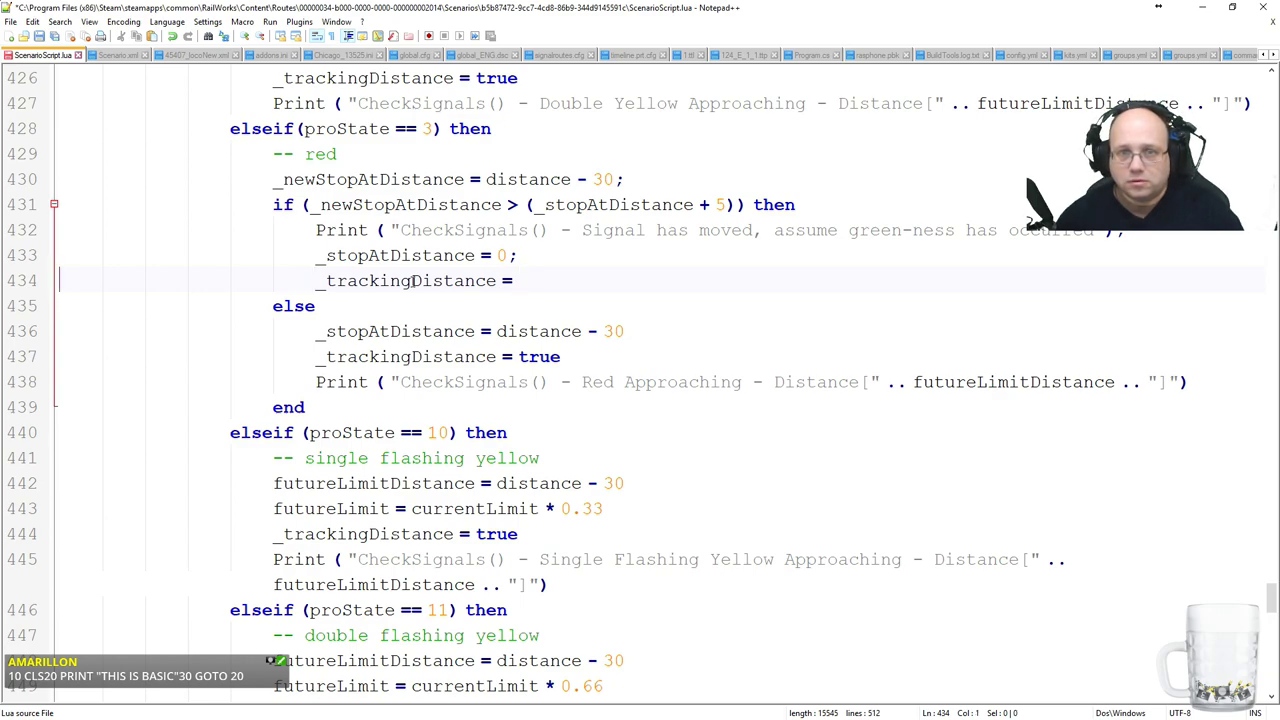
key(End)
text(false;)
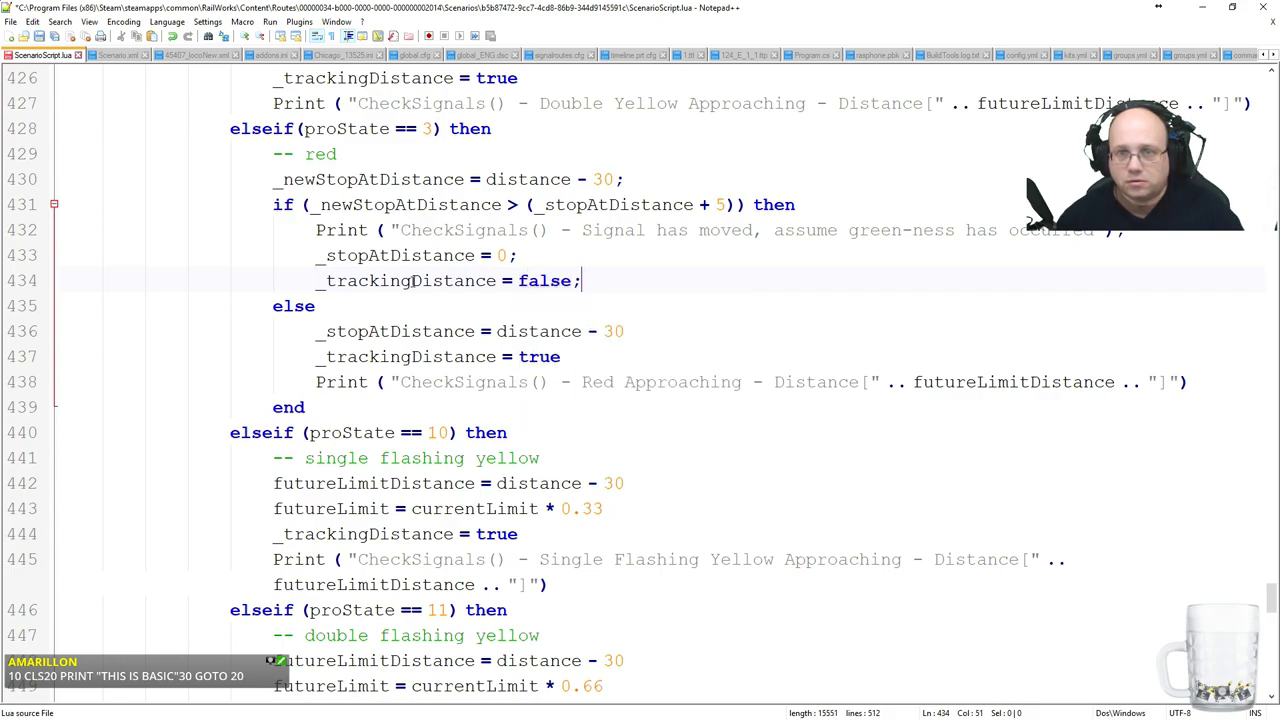
scroll(577, 375, down, 8)
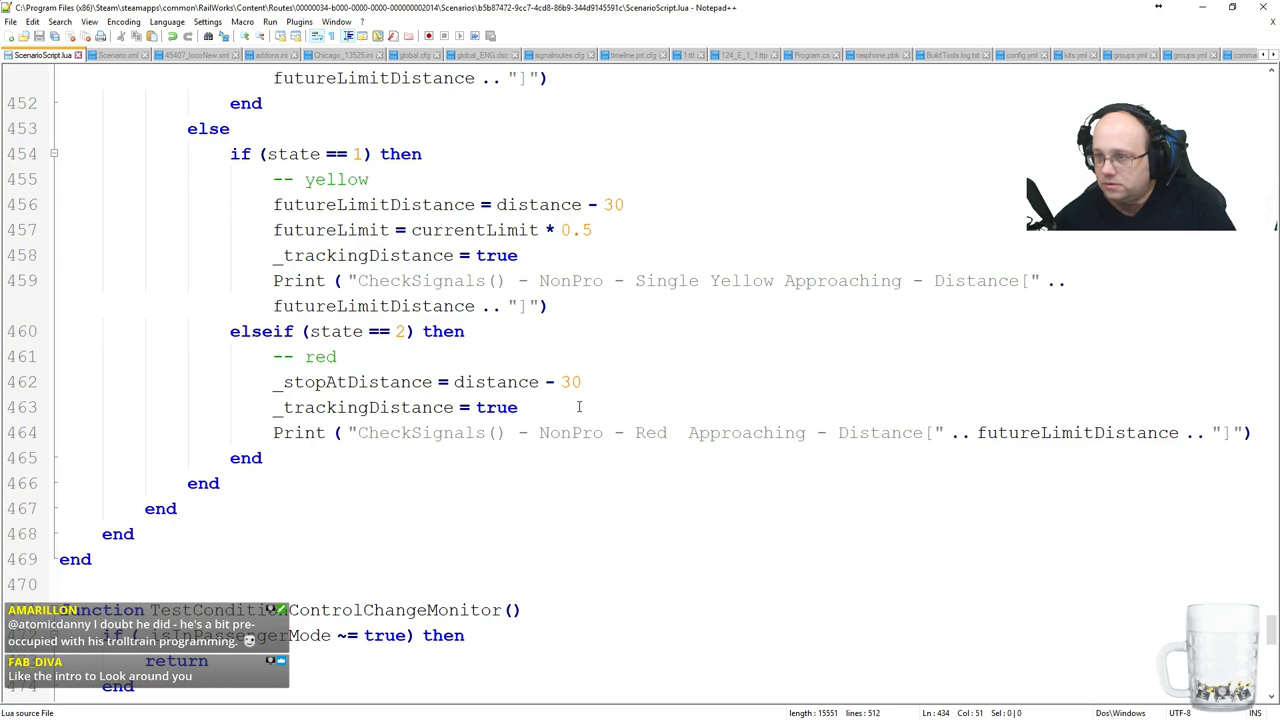
scroll(554, 369, down, 2)
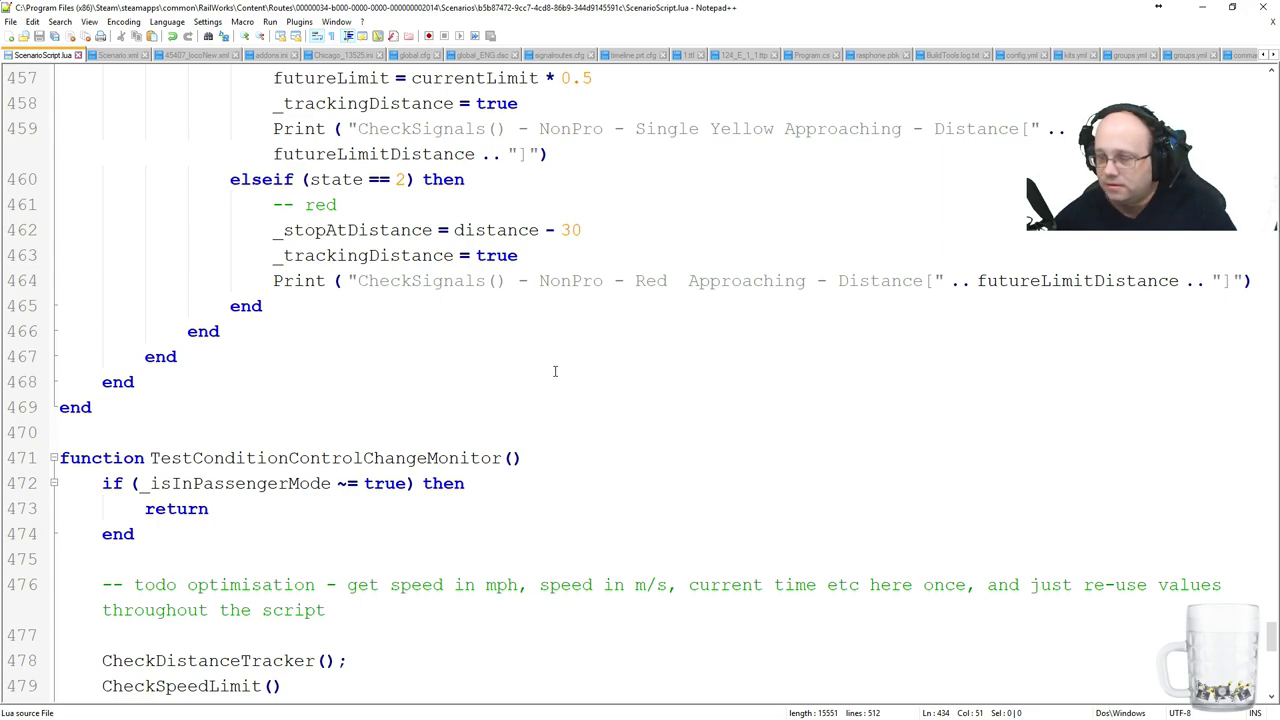
scroll(420, 416, down, 4)
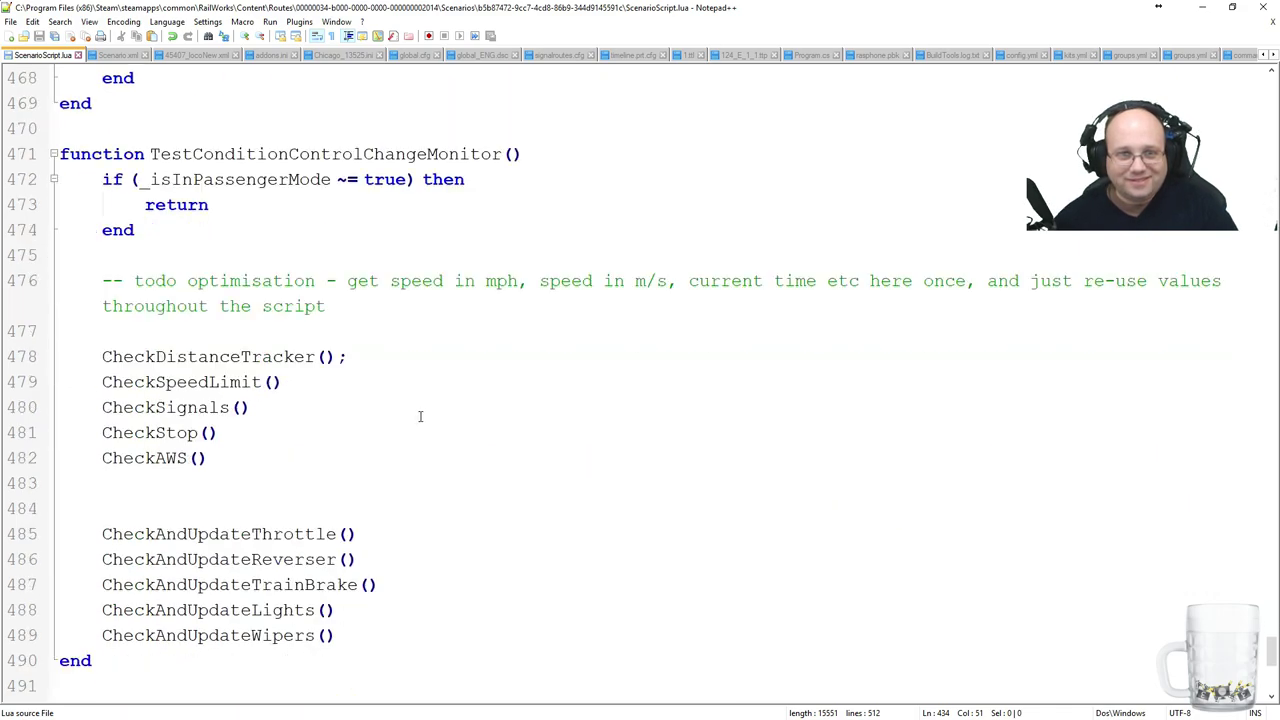
click(98, 530)
key(shift+Down)
key(shift+Down)
key(shift+Down)
key(shift+Down)
key(shift+Down)
click(146, 402)
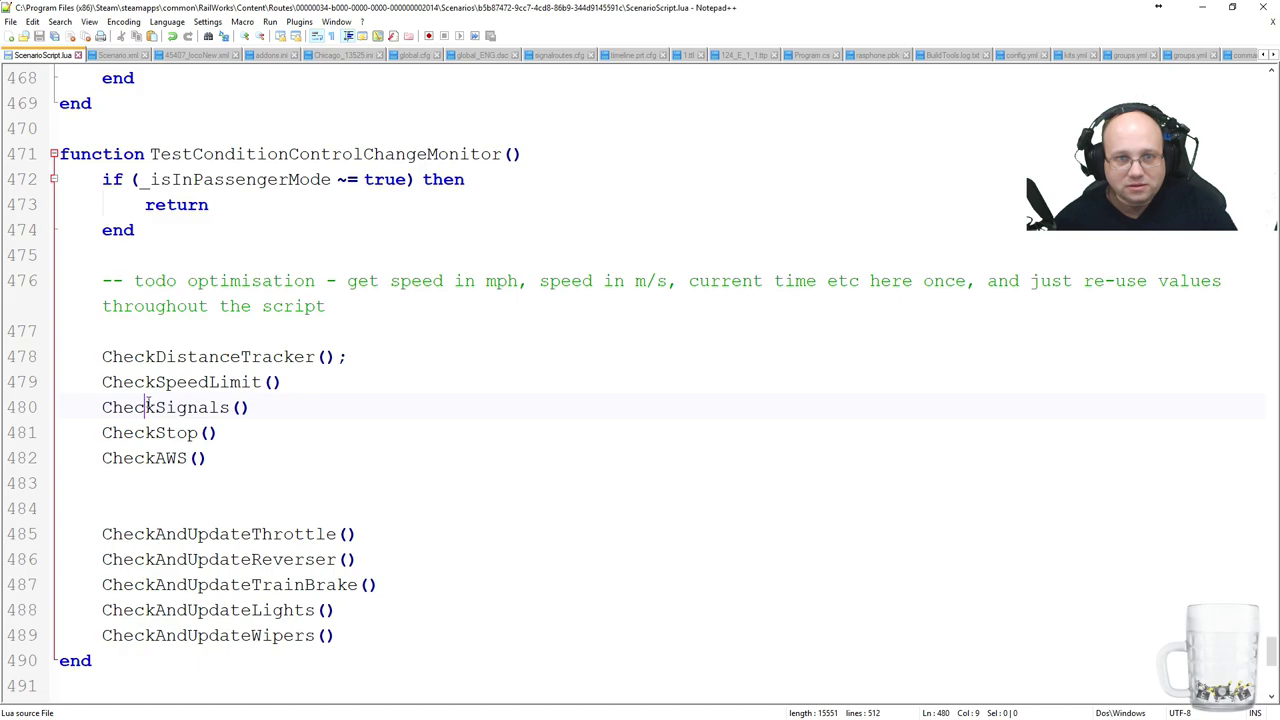
drag(101, 381, 327, 383)
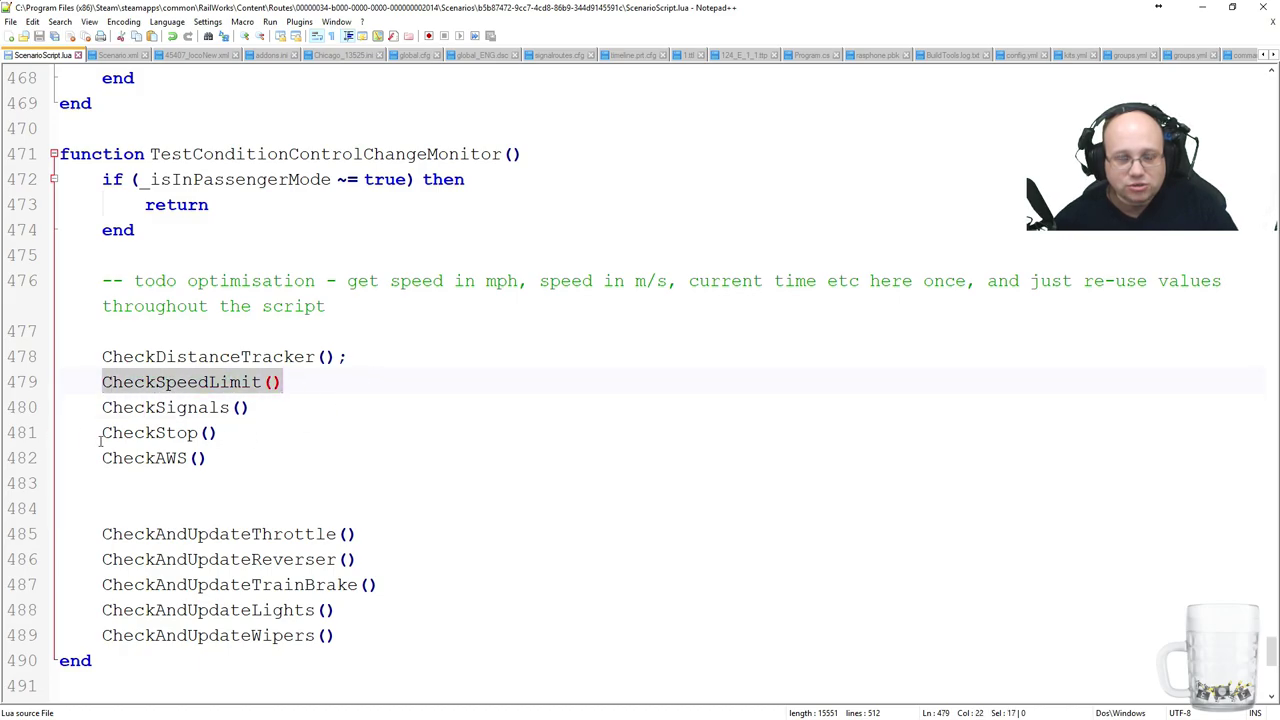
click(165, 407)
double_click(165, 407)
scroll(429, 440, up, 20)
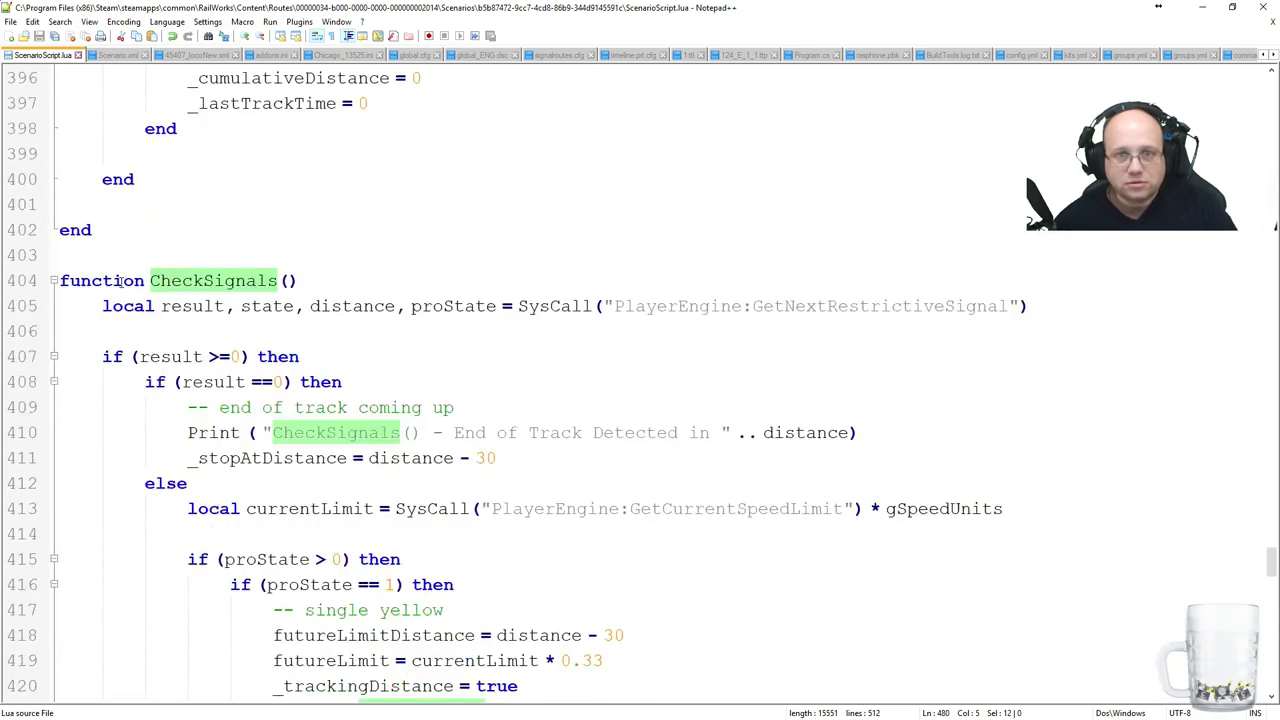
scroll(120, 295, down, 4)
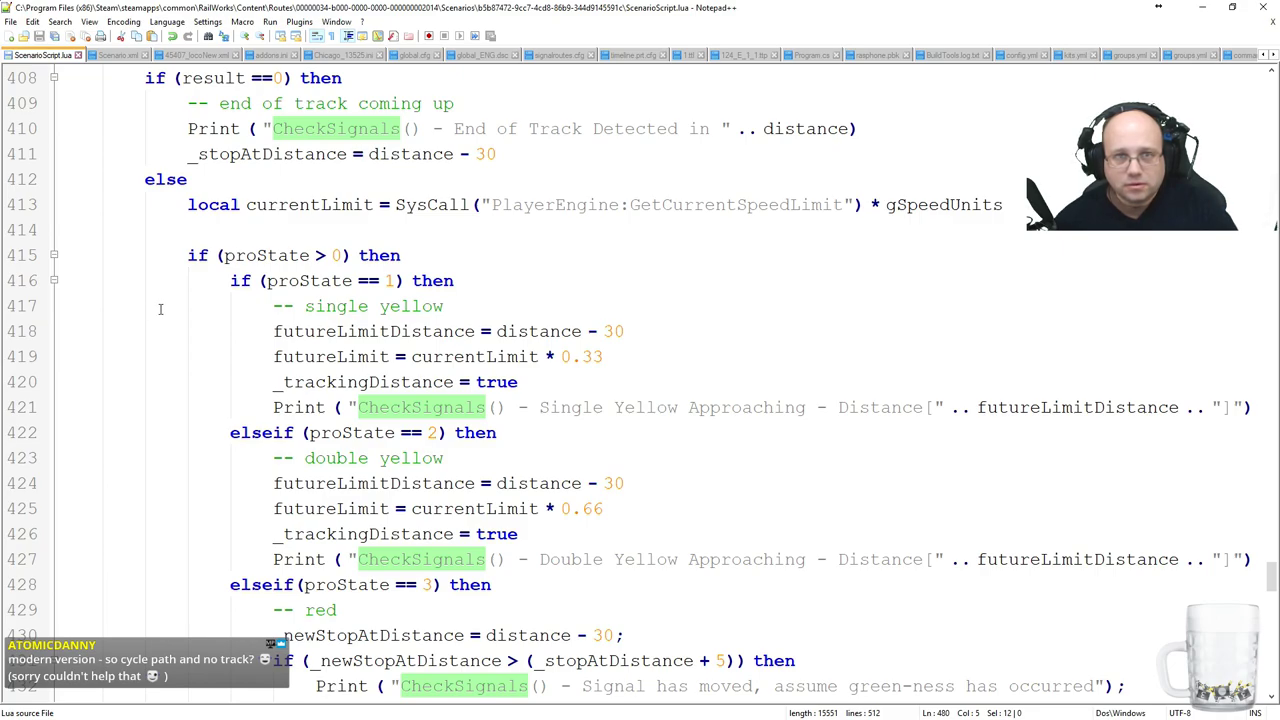
scroll(196, 308, up, 4)
scroll(216, 310, up, 7)
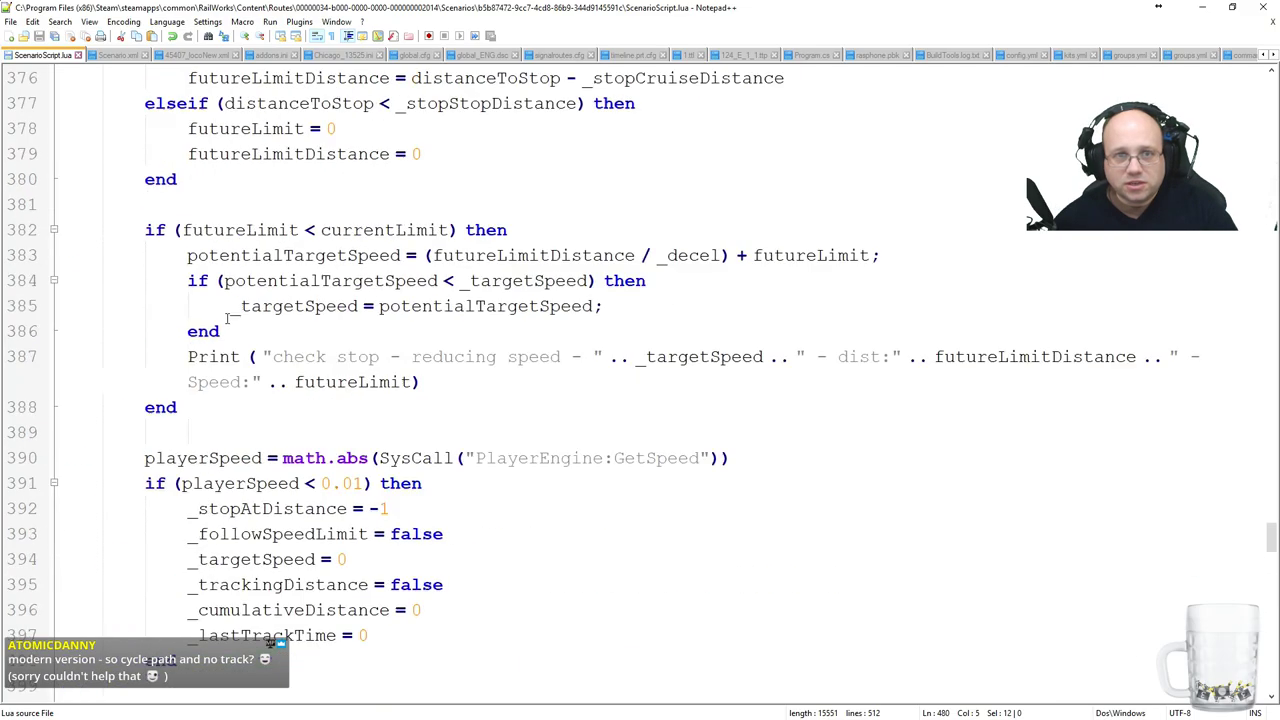
scroll(221, 314, up, 6)
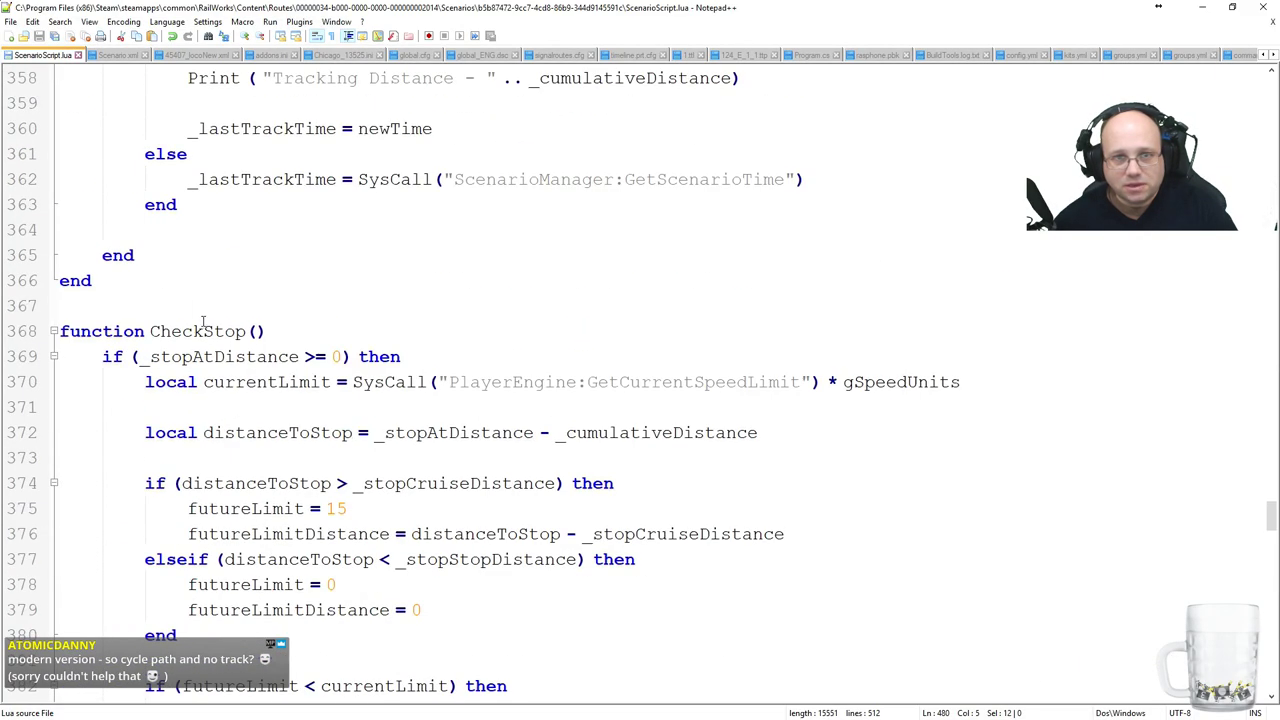
scroll(190, 390, down, 8)
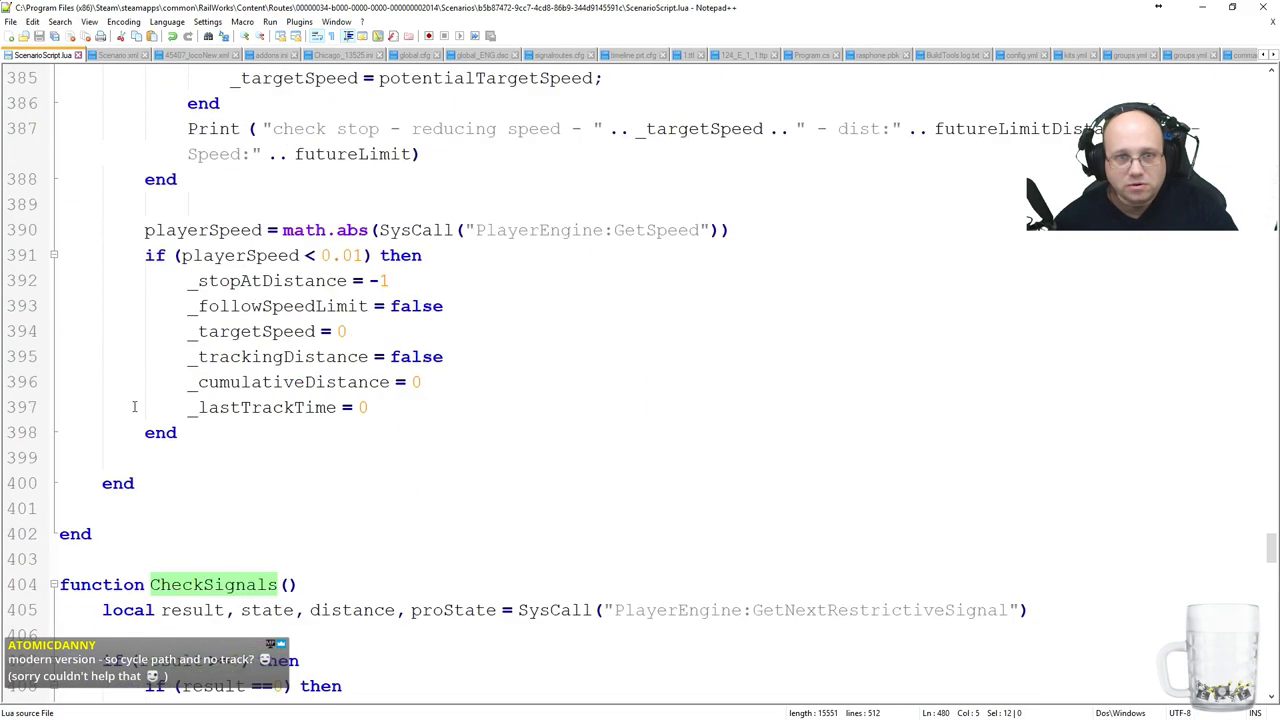
scroll(584, 432, down, 4)
scroll(584, 432, down, 2)
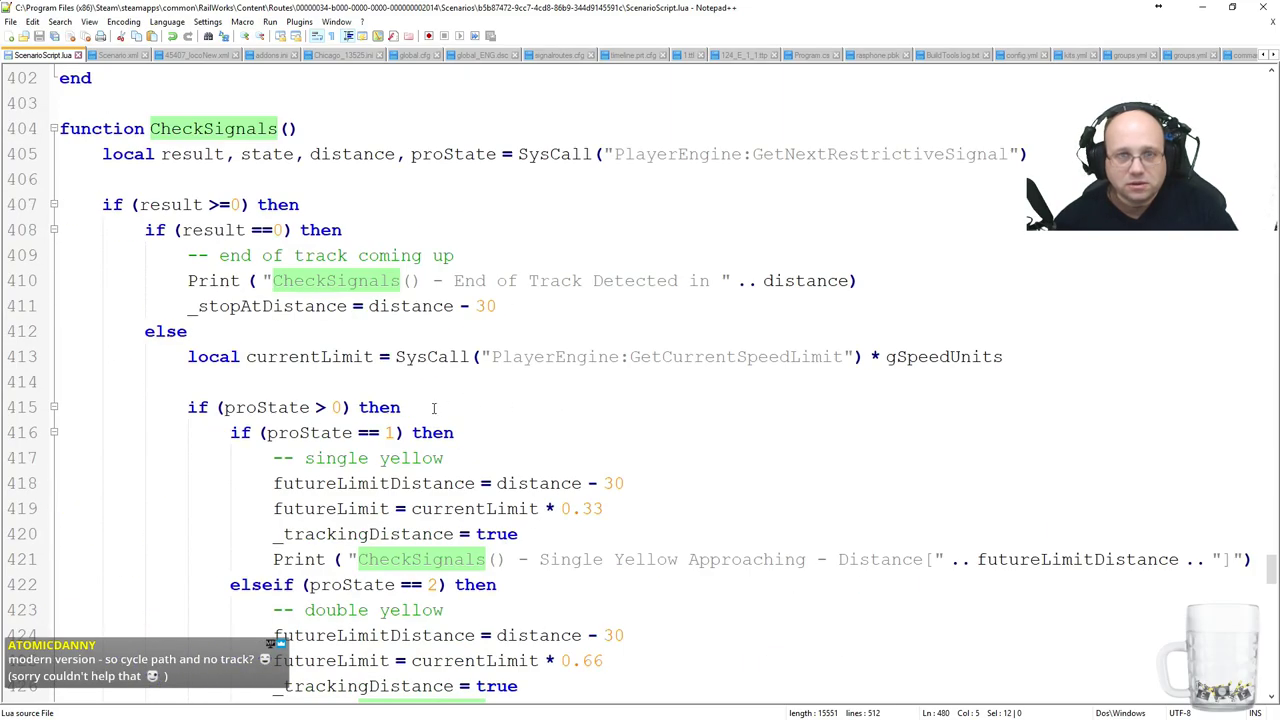
scroll(432, 408, down, 5)
scroll(466, 395, down, 7)
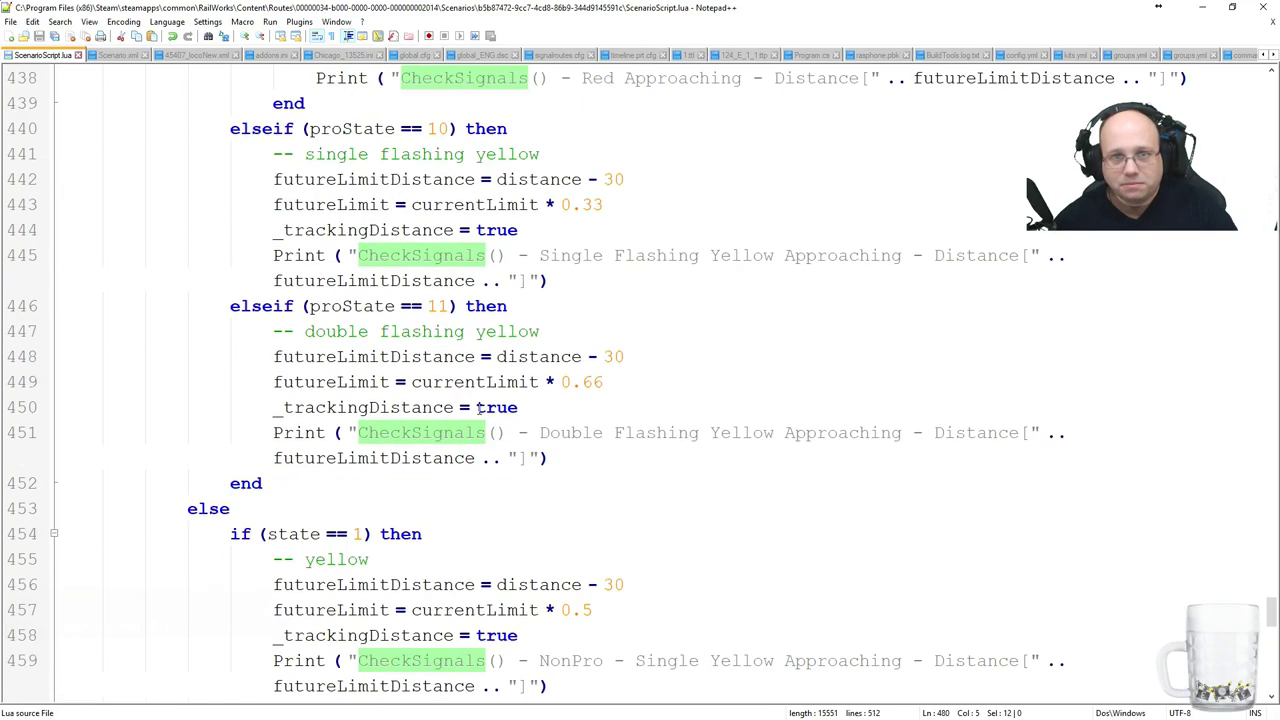
scroll(479, 408, down, 5)
scroll(466, 382, down, 3)
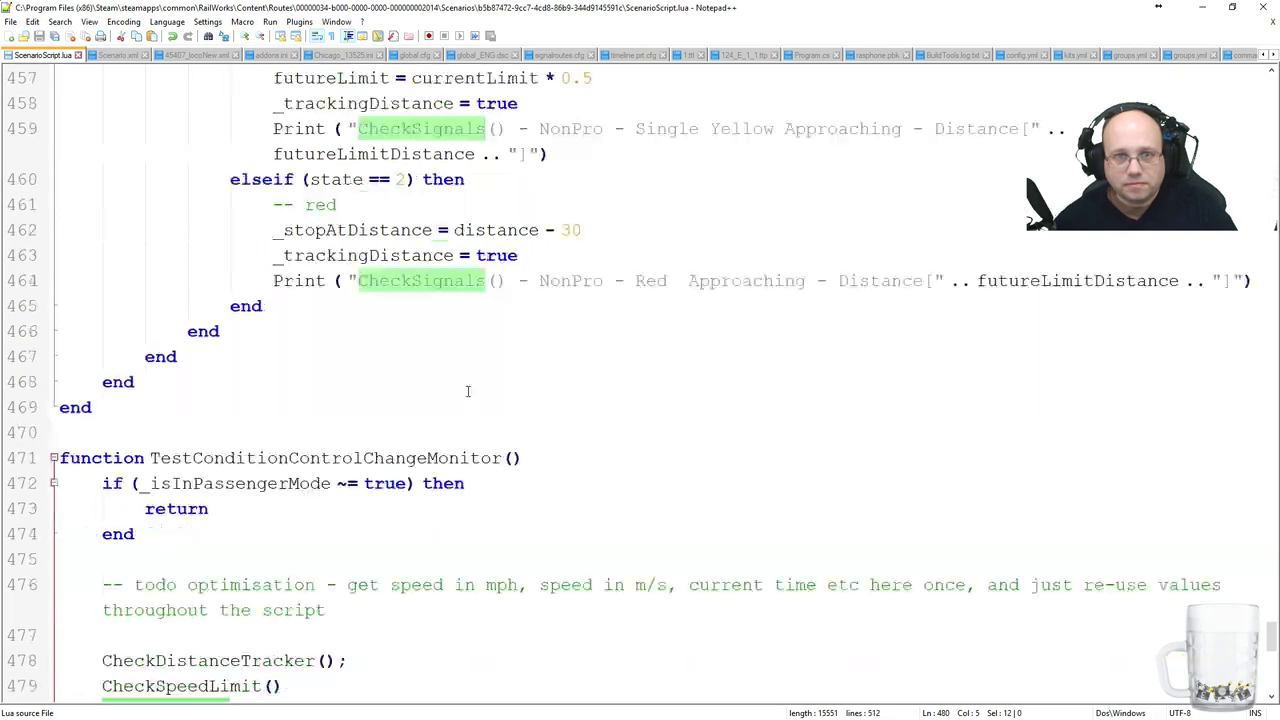
scroll(500, 380, up, 14)
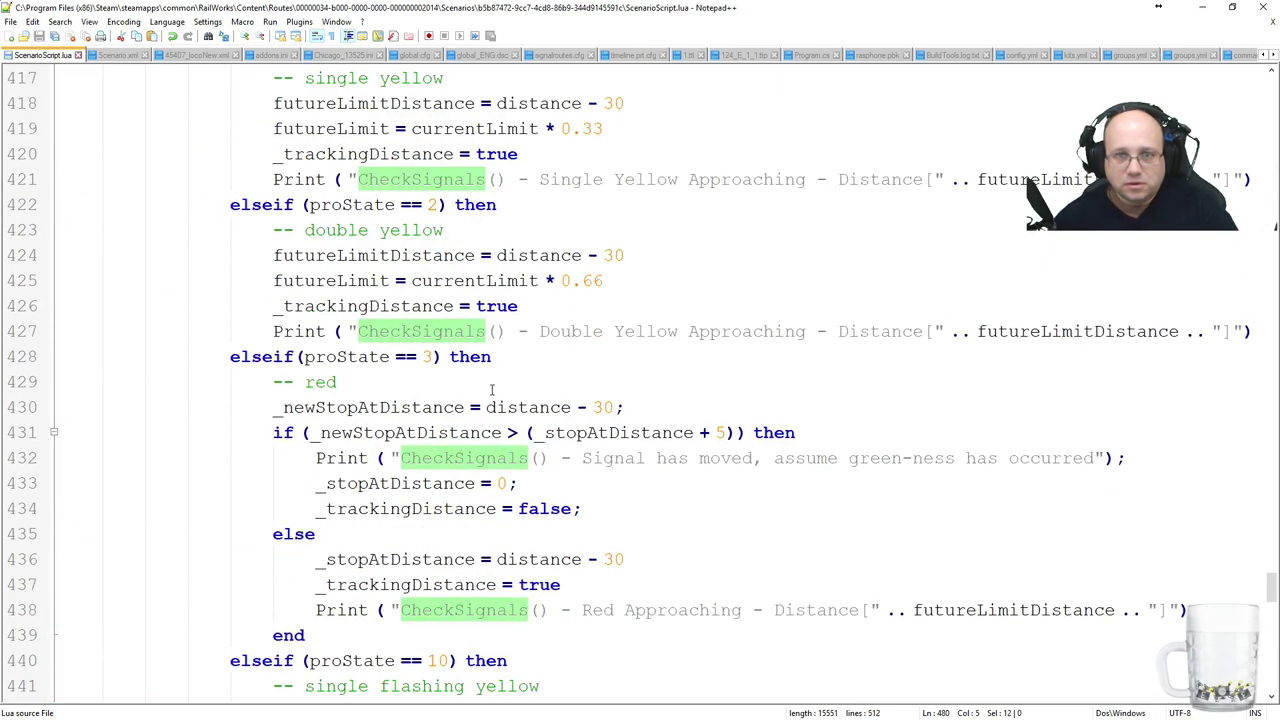
Replace 'distance - 30' with '_newStopAtDistance;' in the else branch's _stopAtDistance line.
click(625, 401)
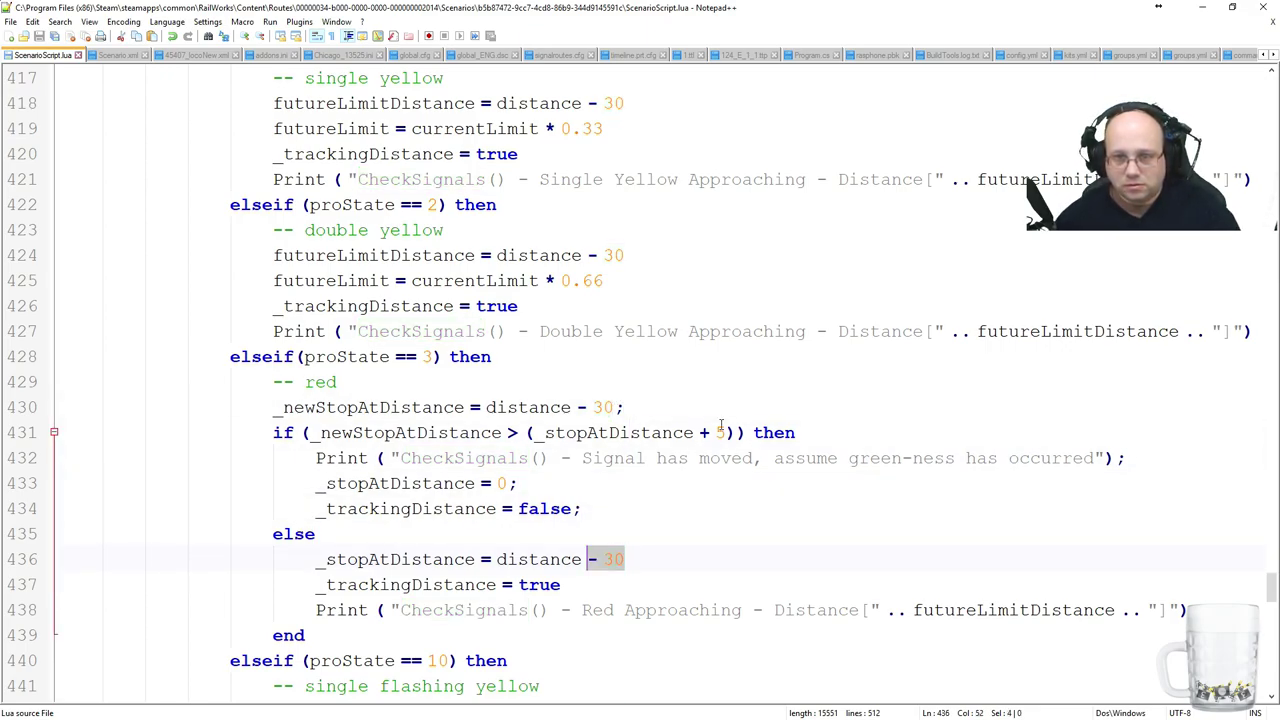
key(ctrl+shift+Left)
text(_))
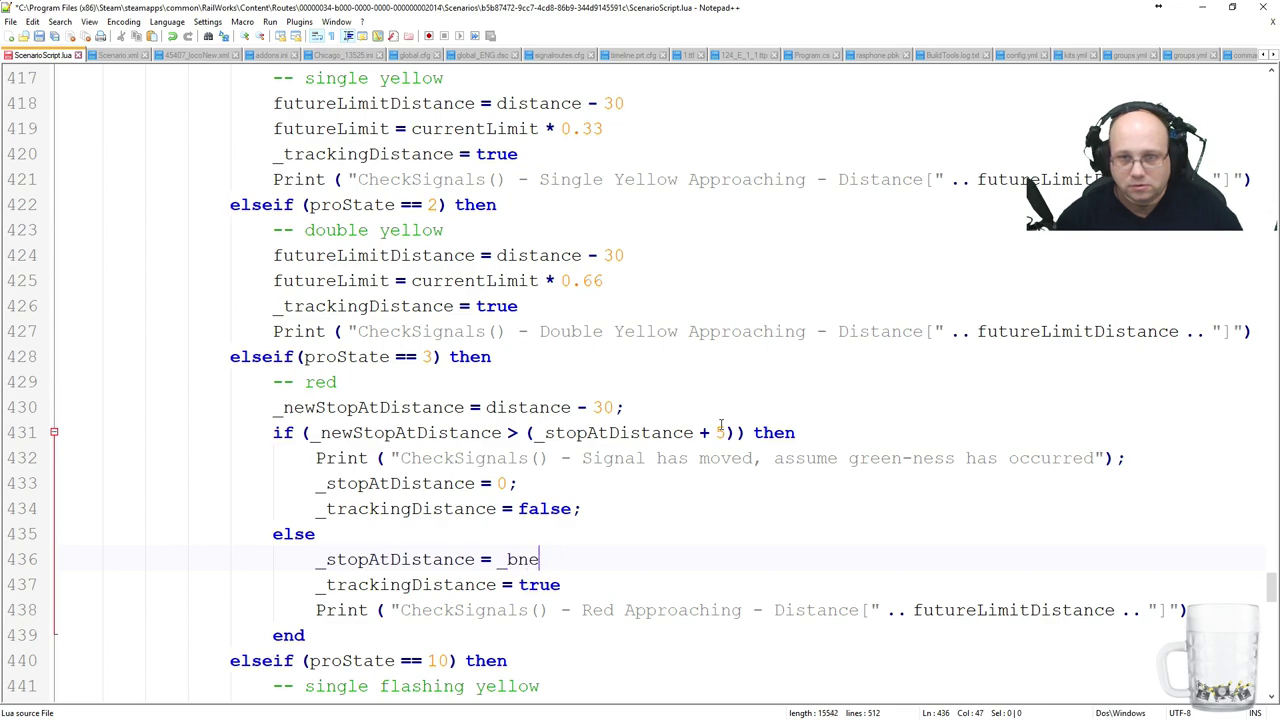
text(newStopQAt)
key(BackSpace)
key(BackSpace)
key(BackSpace)
text(AtDistance;)
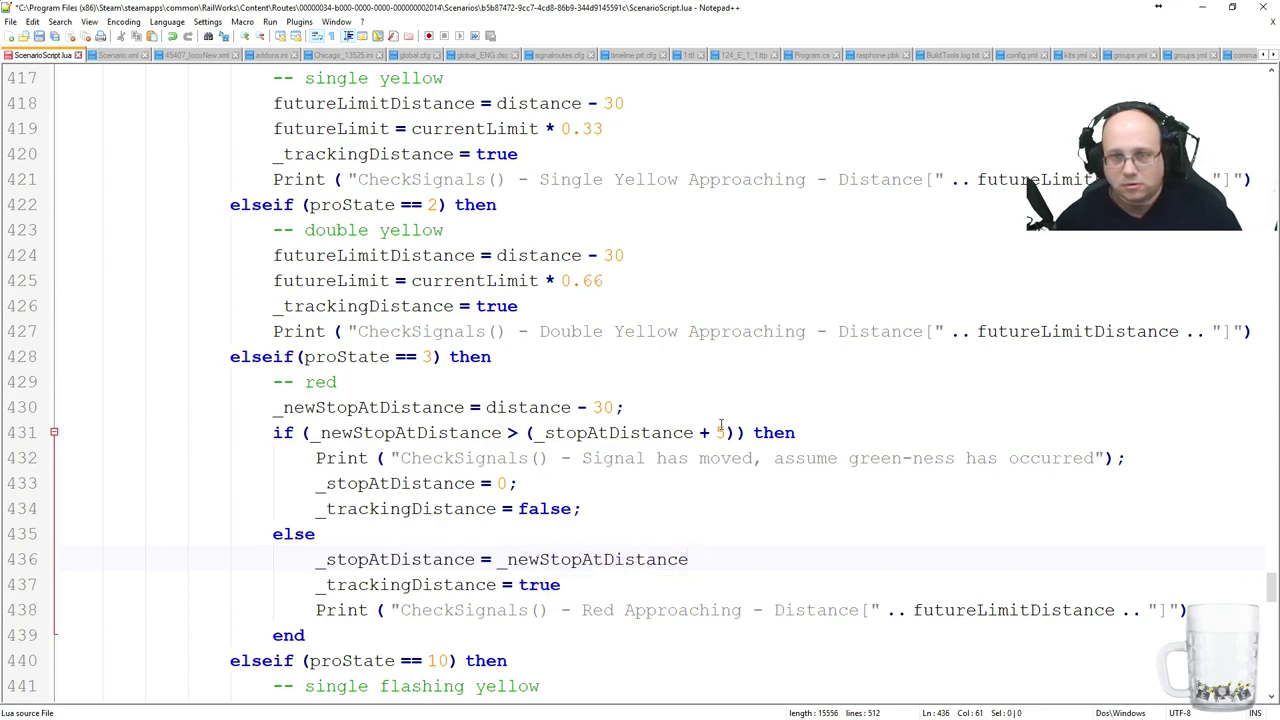
Copy lines 430–435, paste them at line 424, then undo the paste.
key(Up)
key(Up)
key(Up)
key(Up)
key(Up)
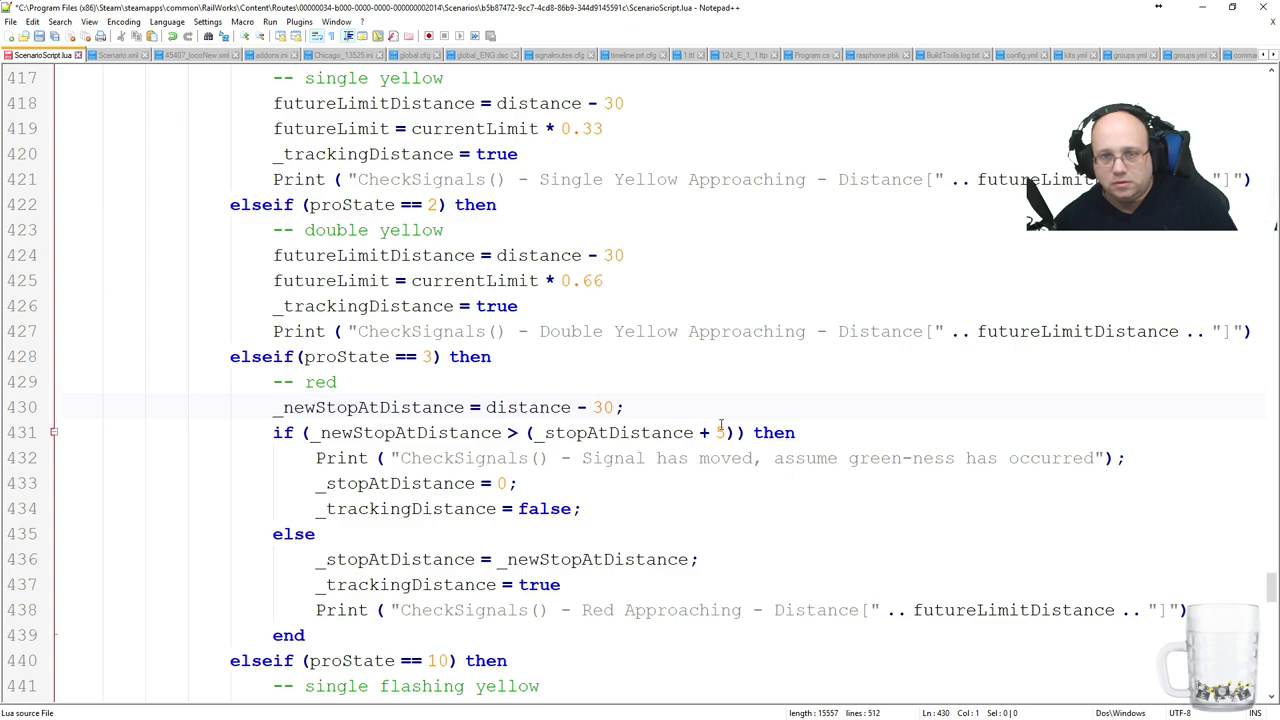
key(shift+Down)
key(shift+Down)
key(shift+Down)
key(shift+Down)
key(shift+Down)
key(shift+Down)
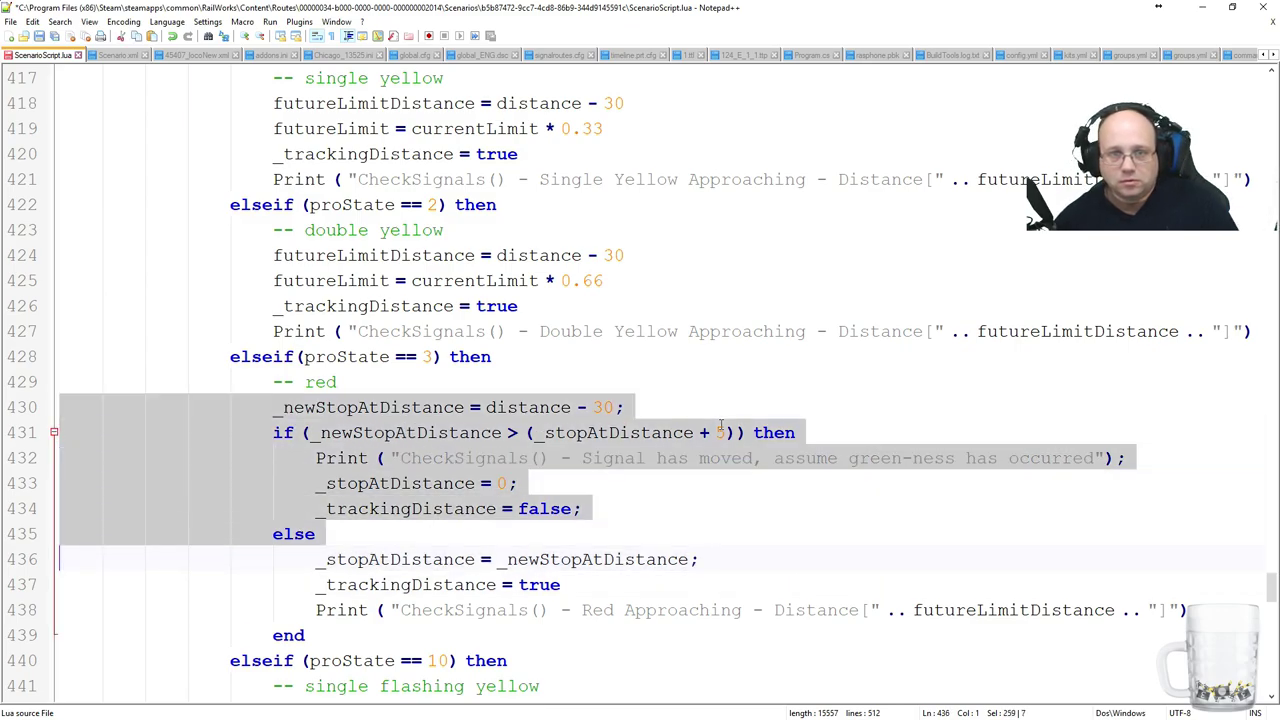
key(Left)
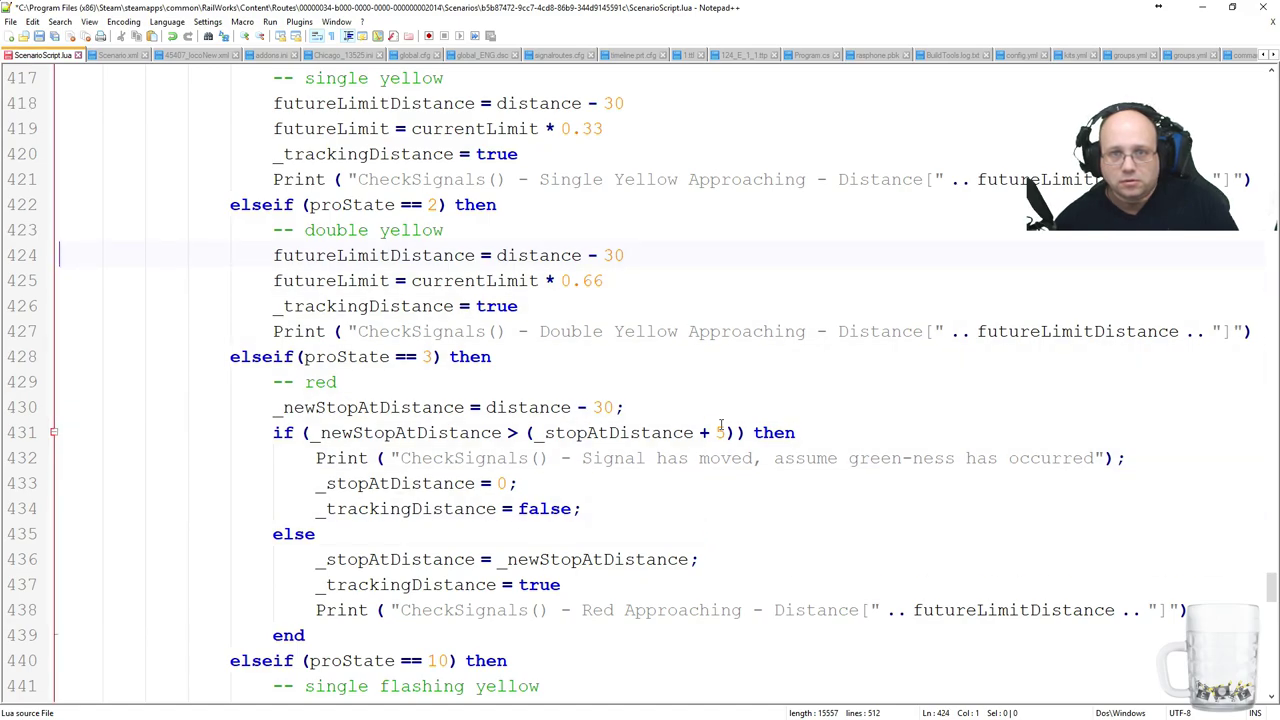
text(_newStopAtDistance = distance - 30; if (_newStopAtDistance > (_stopAtDistance + 5)) then Print ( "CheckSignals() - Signal has moved, assume green-ness has occurred"); _stopAtDistance = 0; _trackingDistance = false; else)
key(ctrl+z)
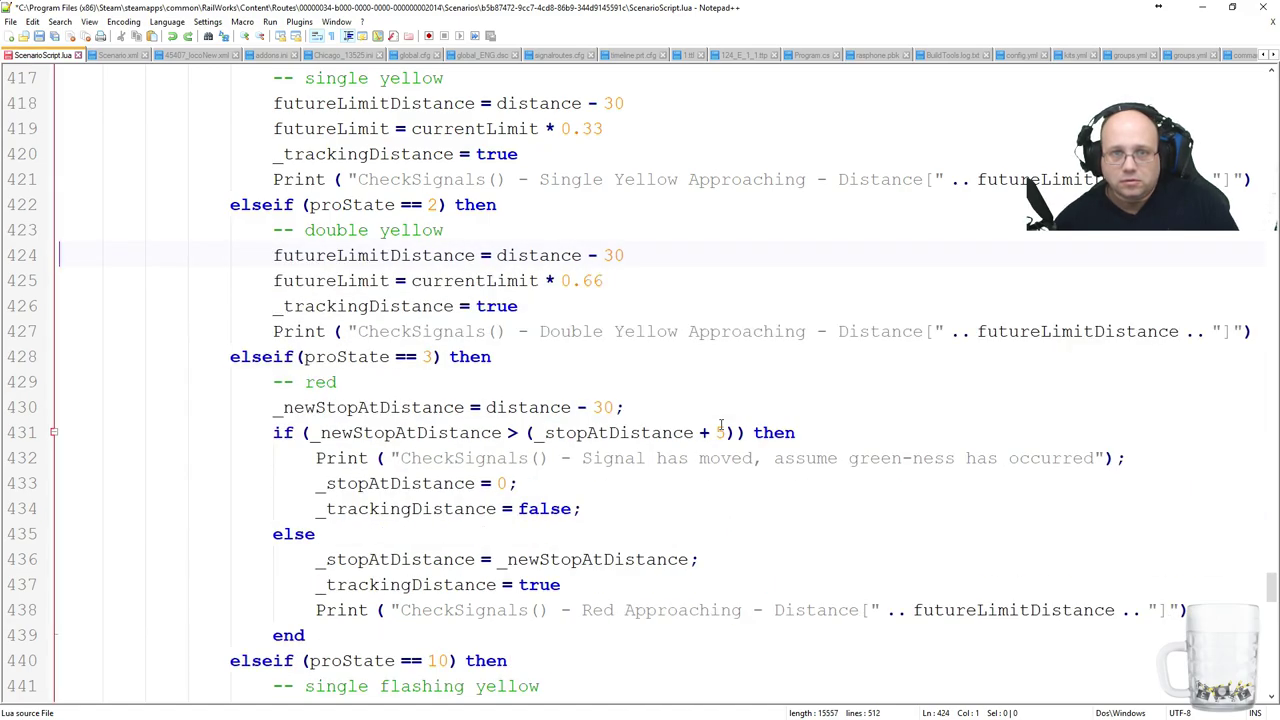
Return to Train Simulator and close the scenario's Lua script panel from the timetable editor.
key(alt+Tab)
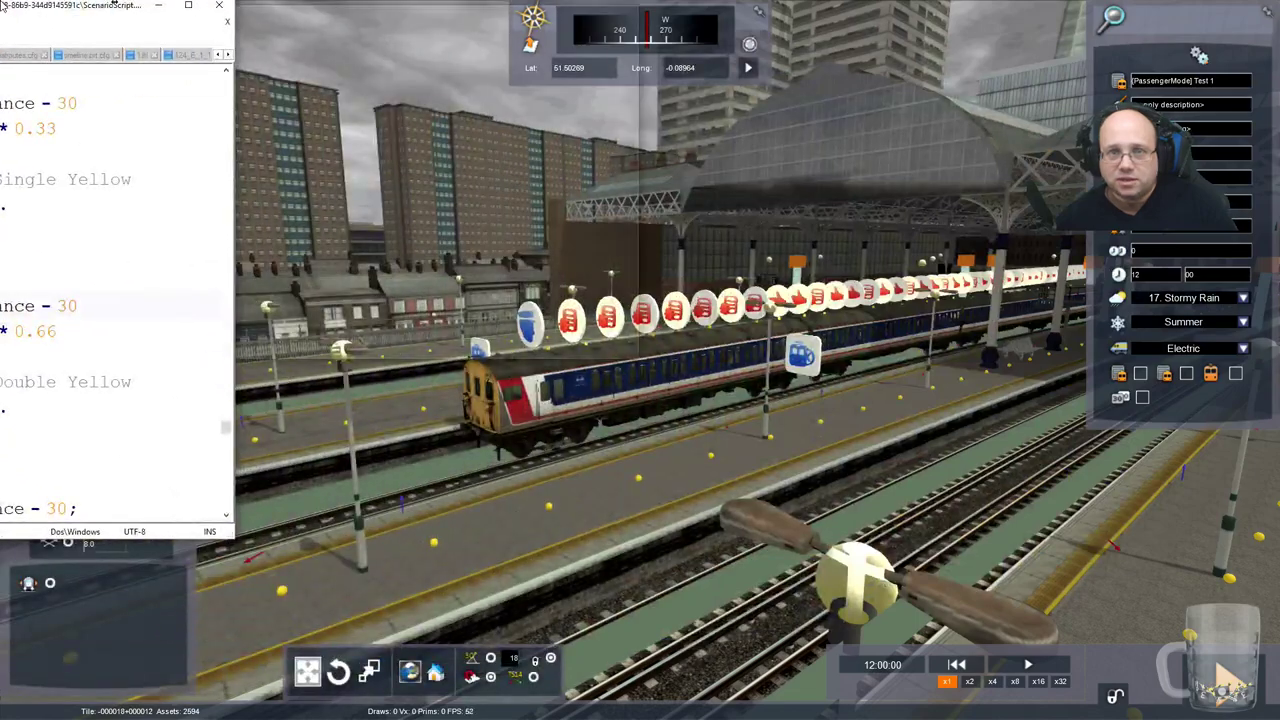
key(Left)
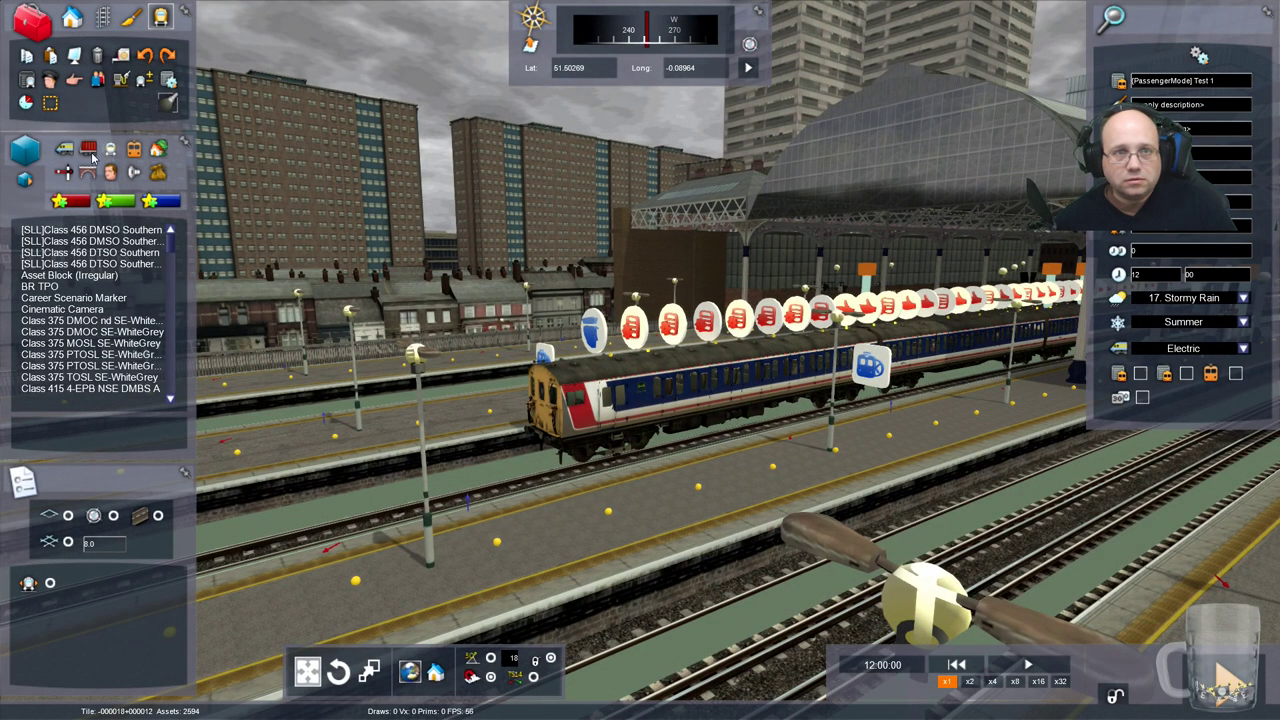
click(27, 103)
click(1071, 24)
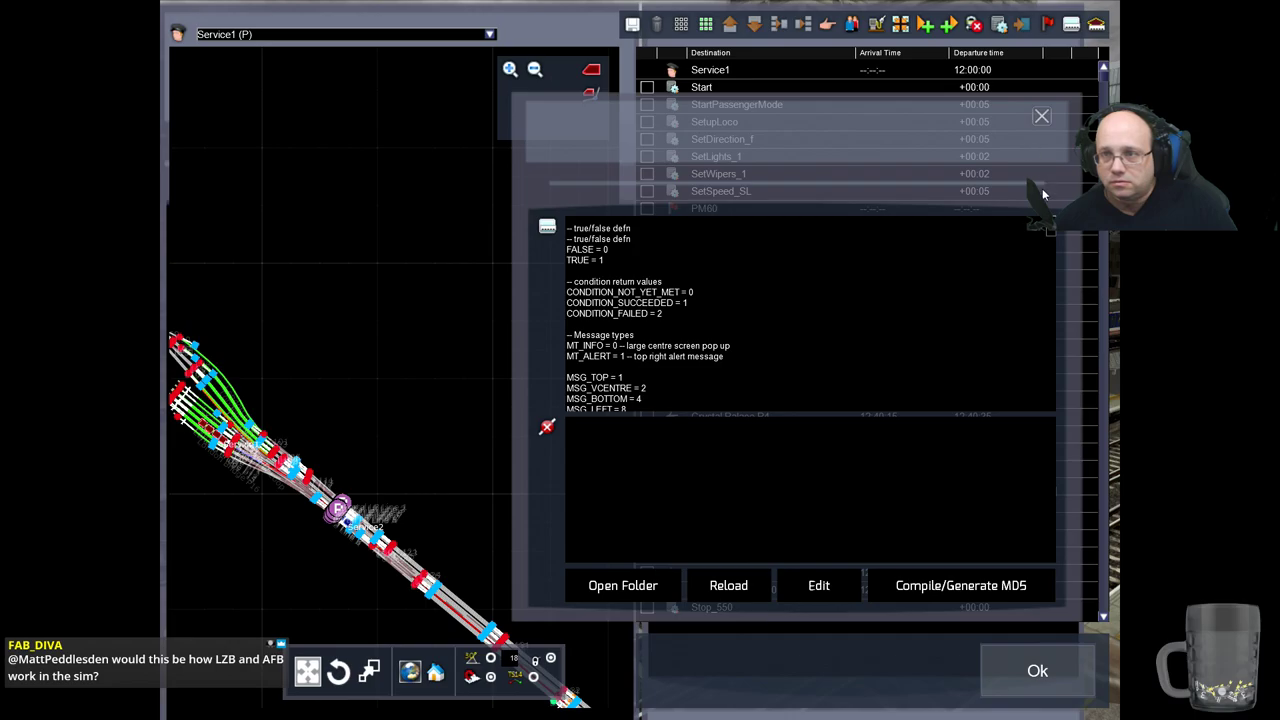
click(1041, 116)
Return to the 3D world, then set the reverser to forward, apply power and release the brake.
click(1040, 672)
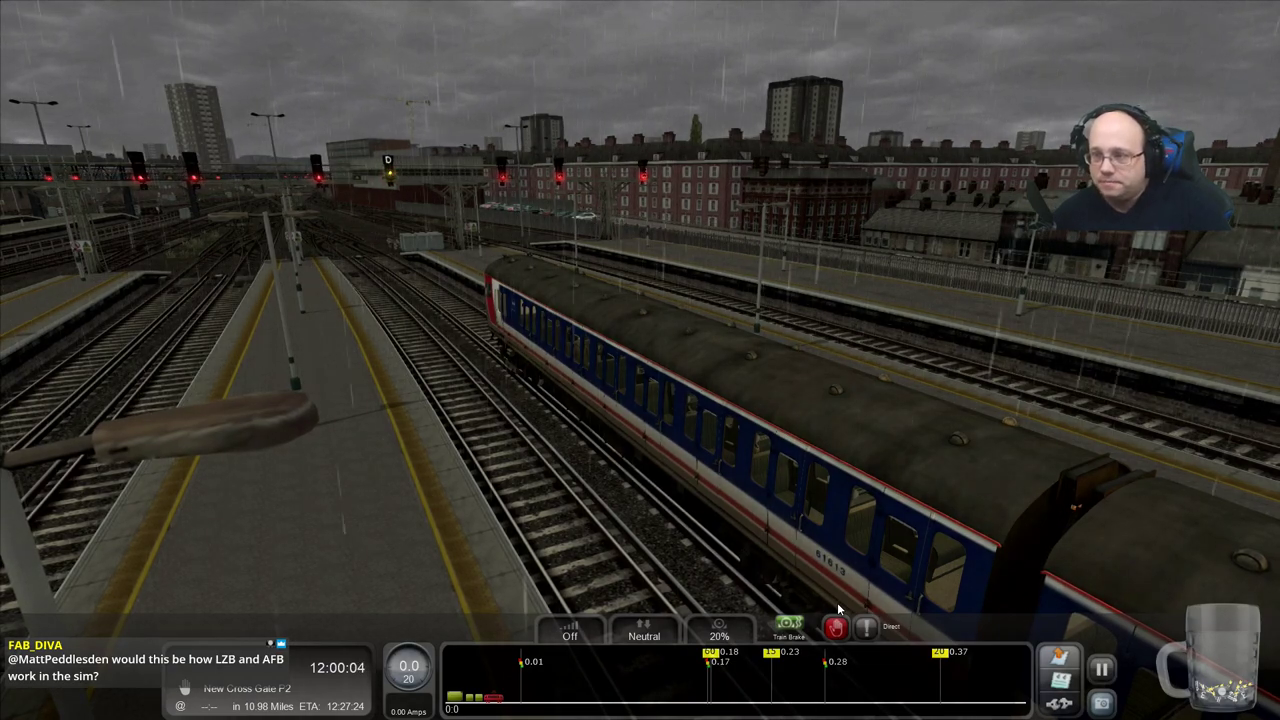
key(apostrophe)
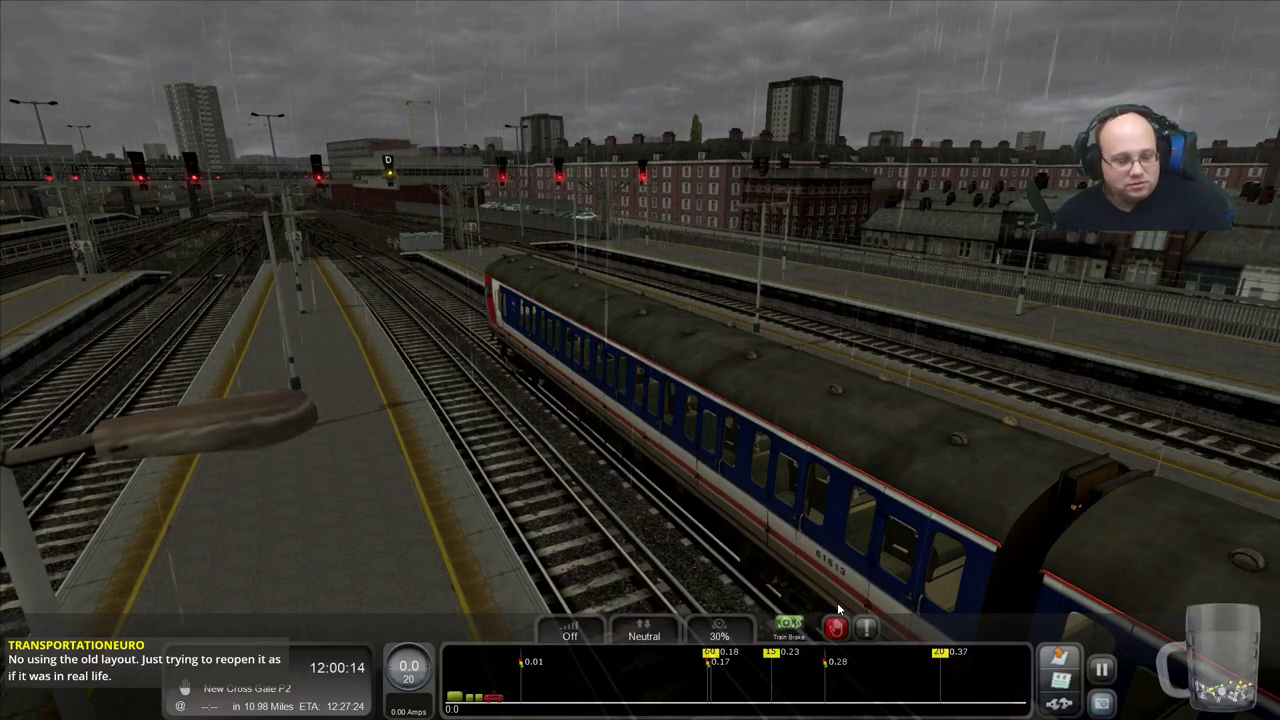
key(w)
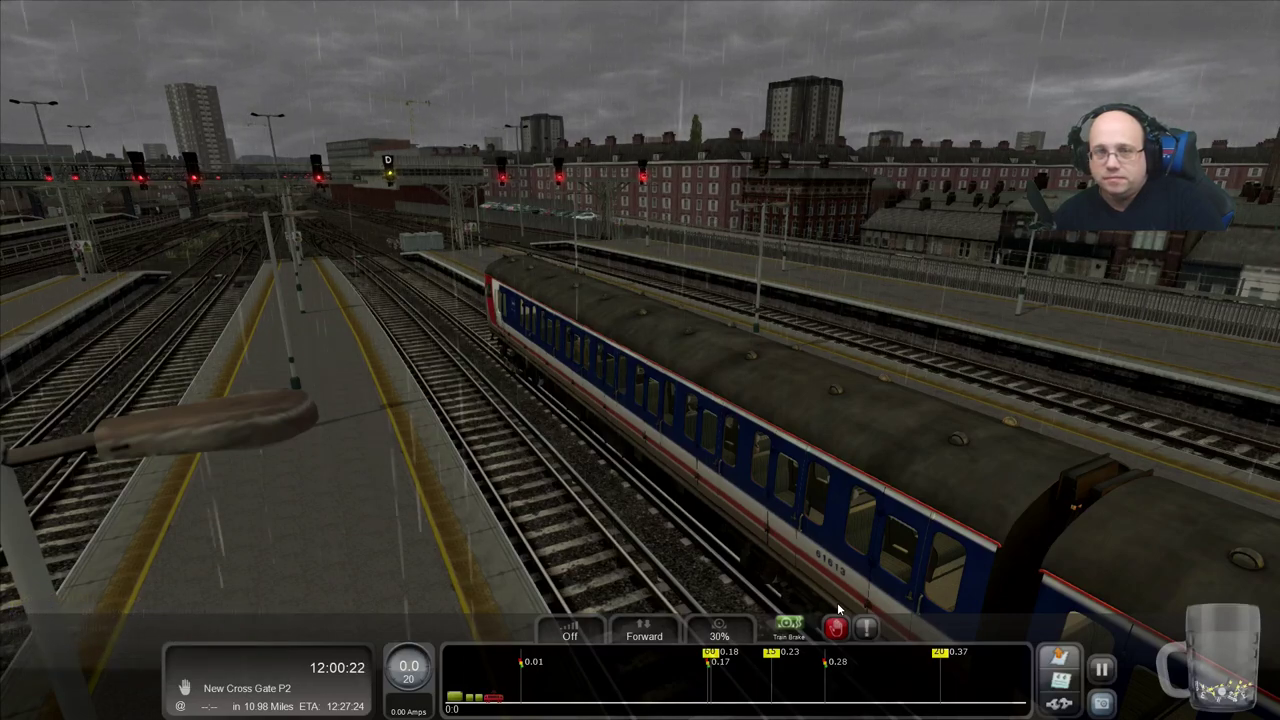
key(semicolon)
key(a)
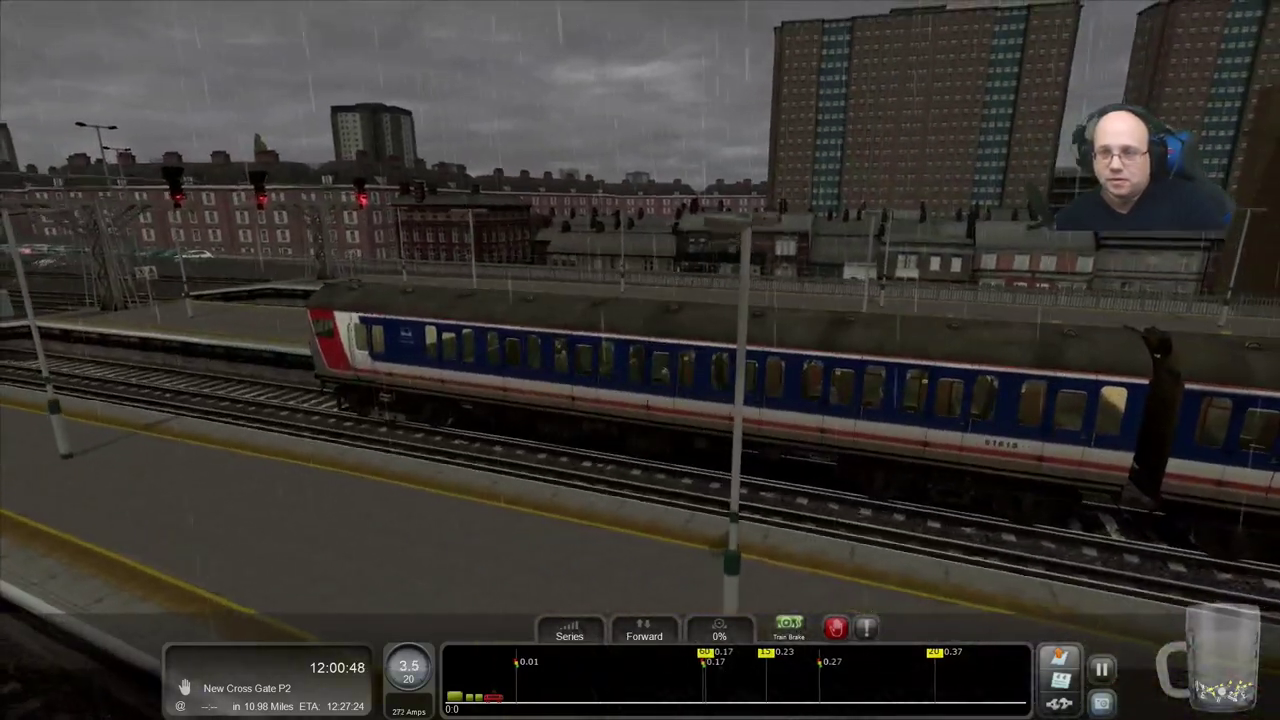
Shut off power and brake the train to a stand, viewing it from the left side.
key(Left)
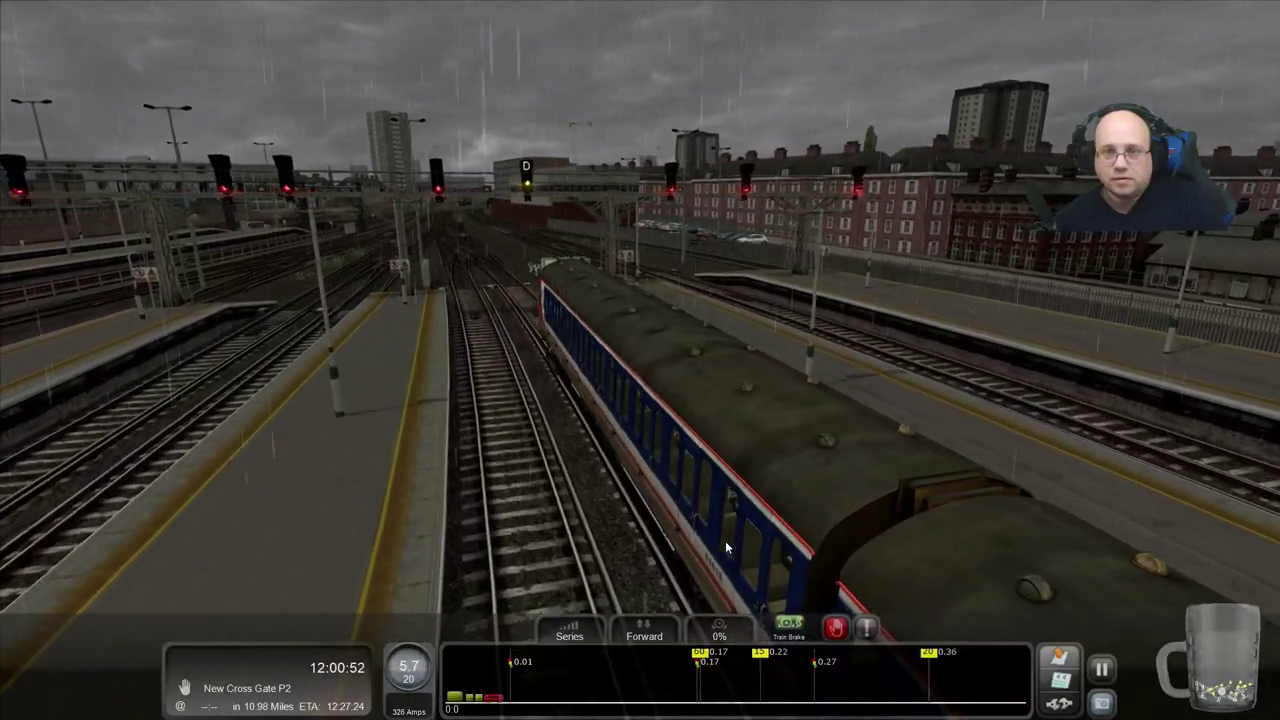
key(Left)
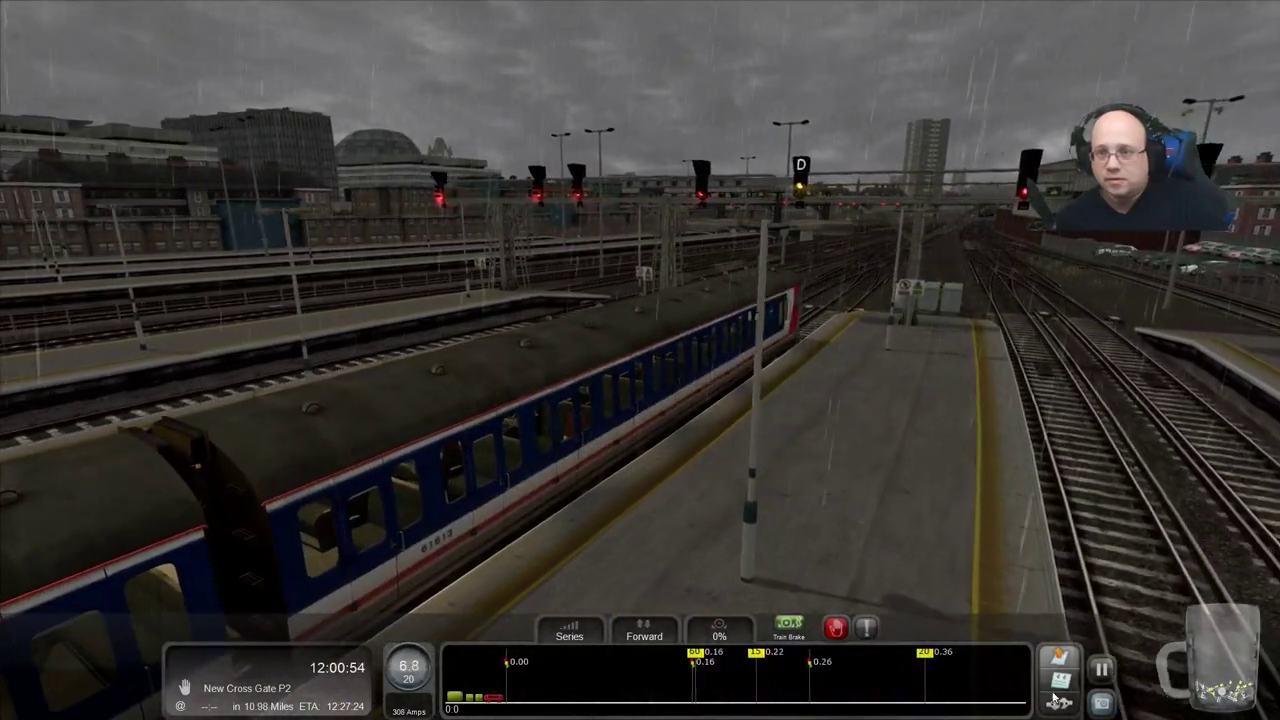
key(a)
key(semicolon)
key(semicolon)
key(semicolon)
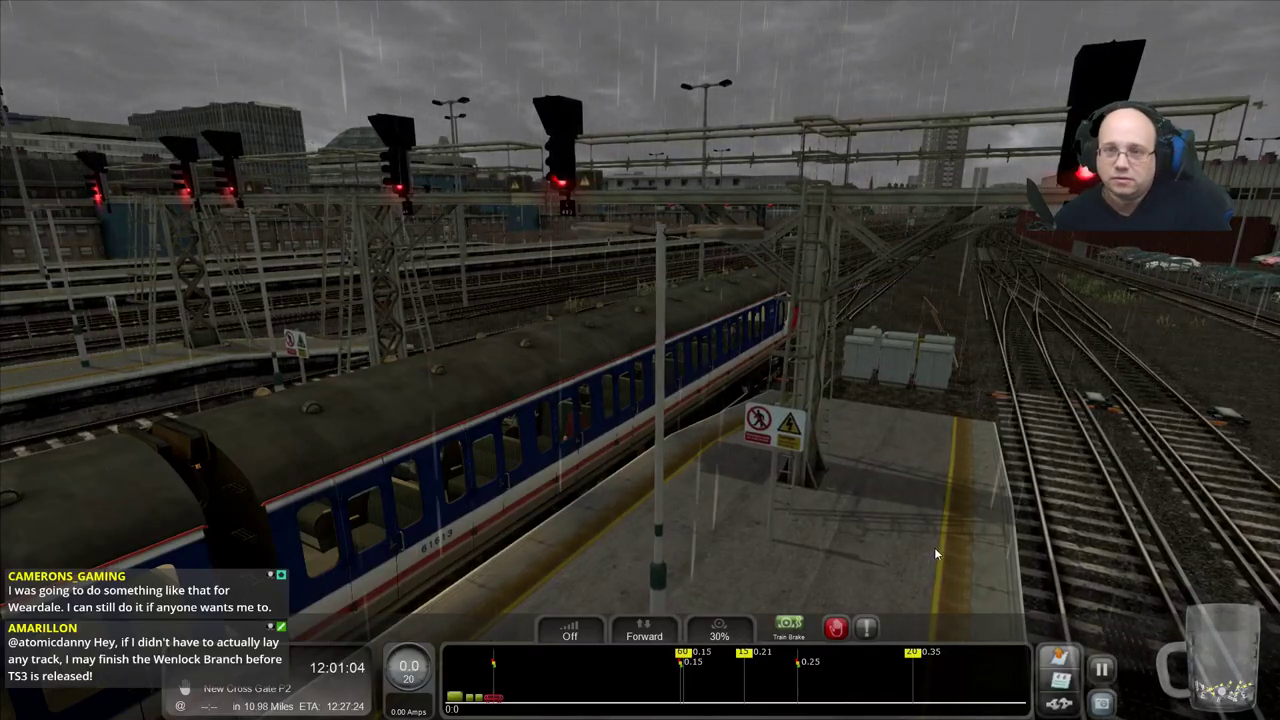
key(Left)
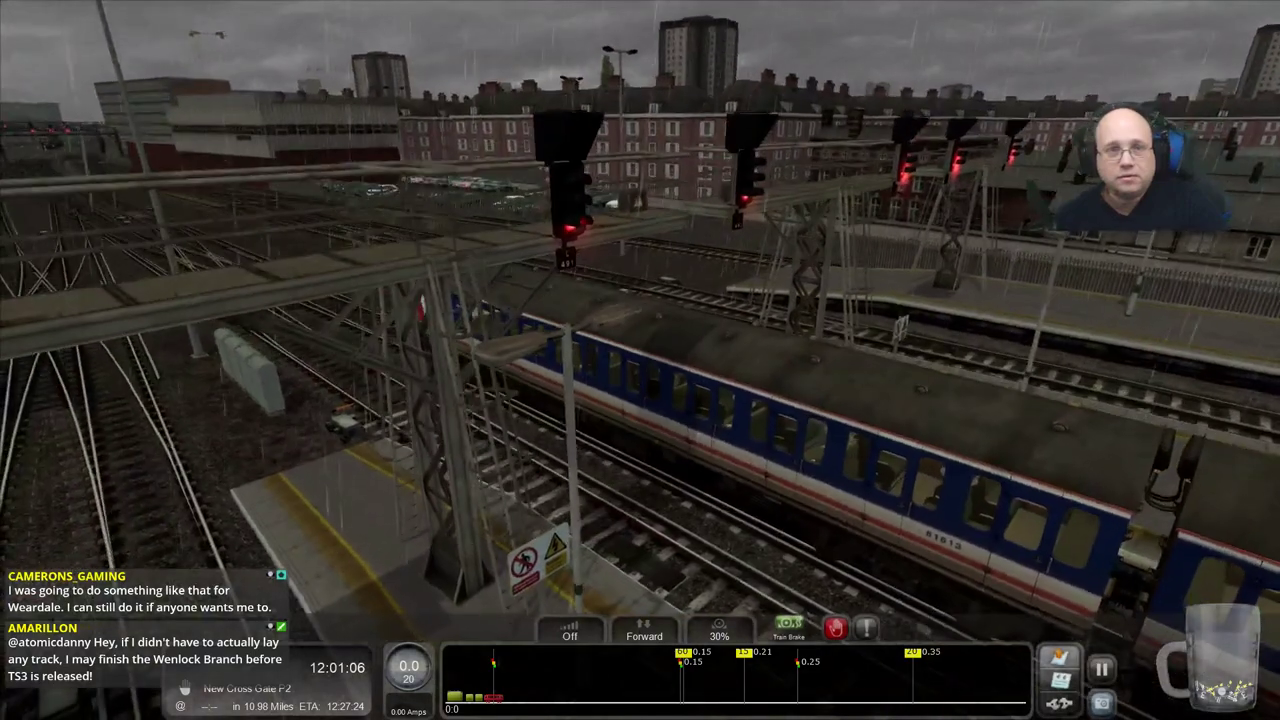
key(Left)
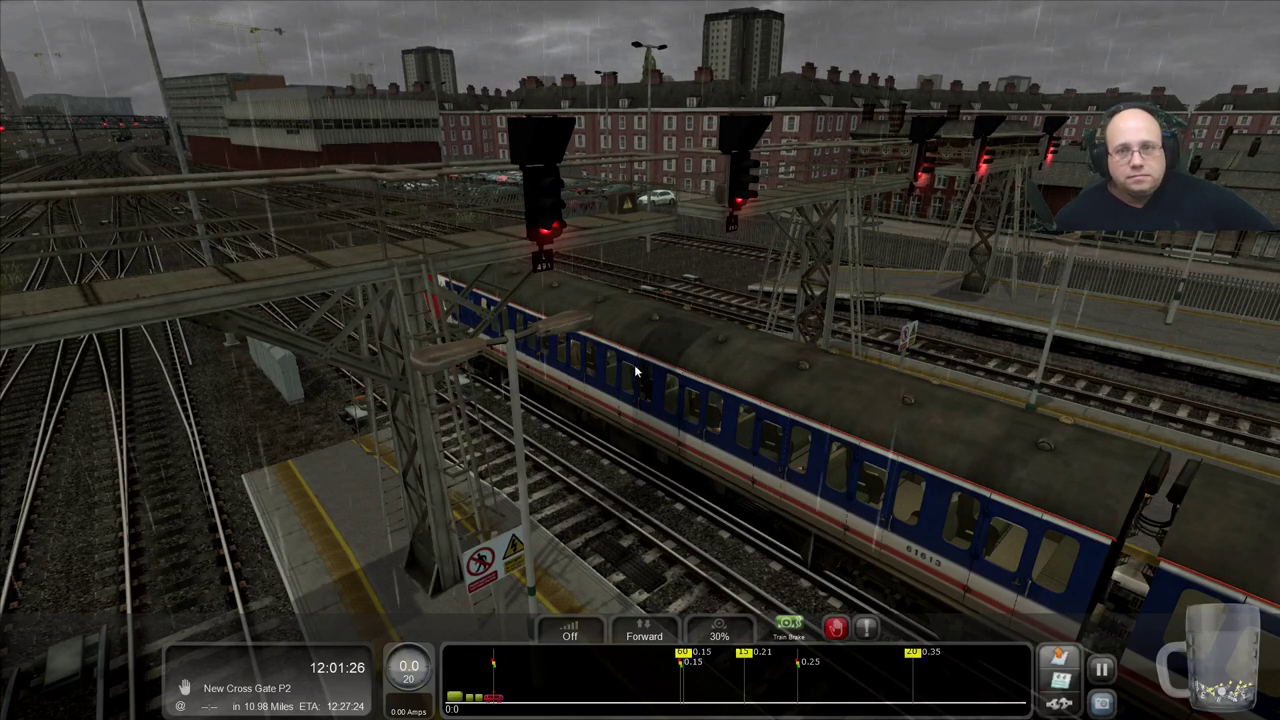
Turn the view toward the gantry signals, pause the game and switch to BareTailPro.
key(Down)
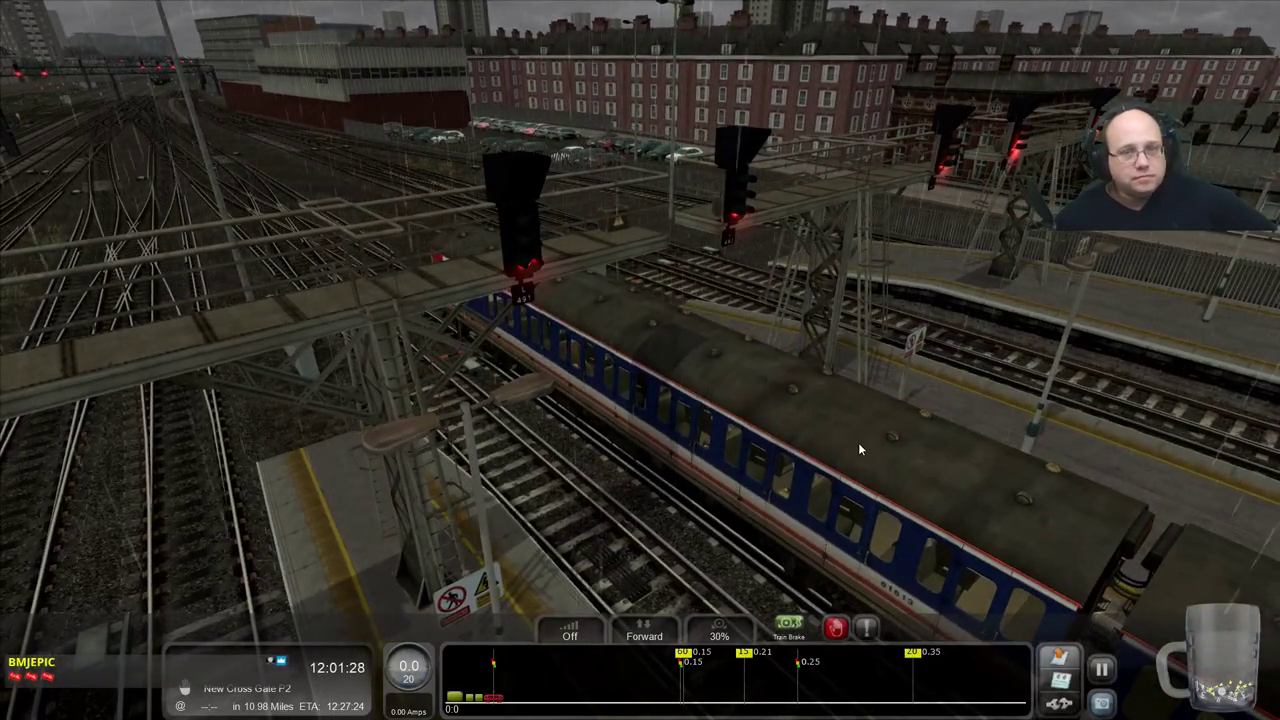
key(Escape)
key(alt+Tab)
Read the BareTailPro log from the Single Yellow Approaching distances down to the 'Signal has moved' lines.
scroll(1047, 256, up, 5)
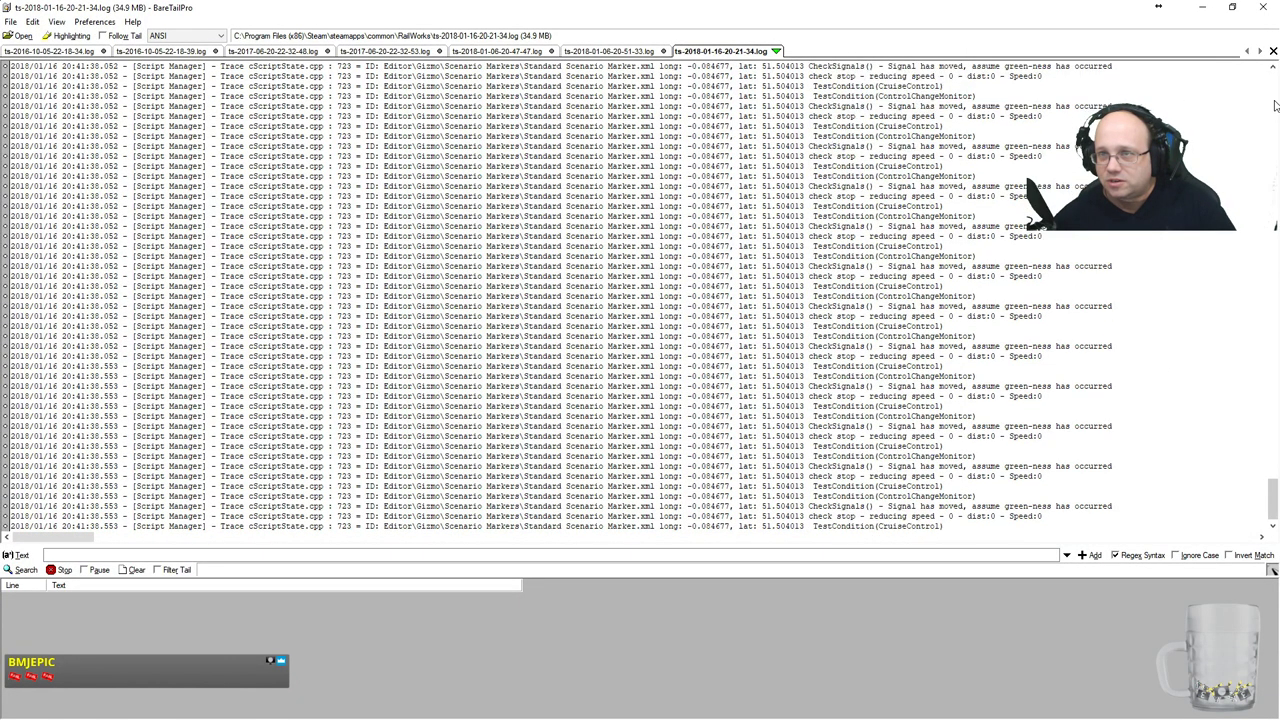
scroll(1275, 105, up, 10)
scroll(1275, 105, up, 10)
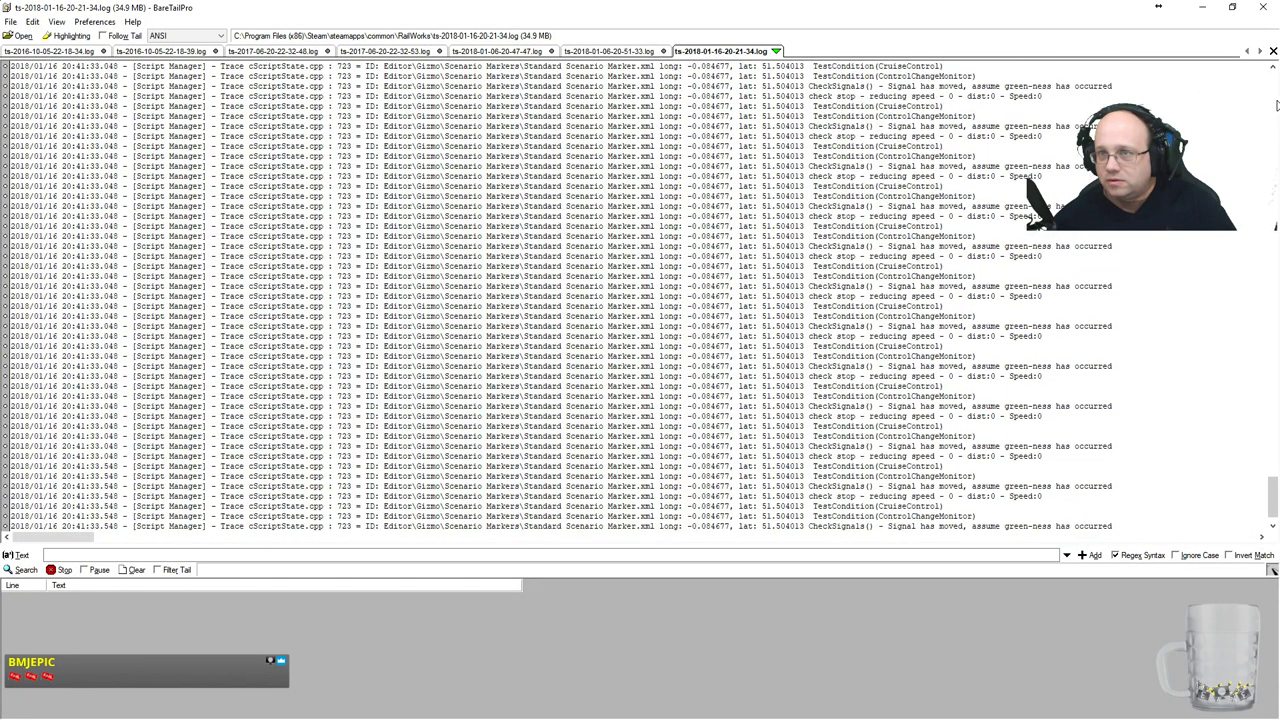
scroll(1275, 105, up, 15)
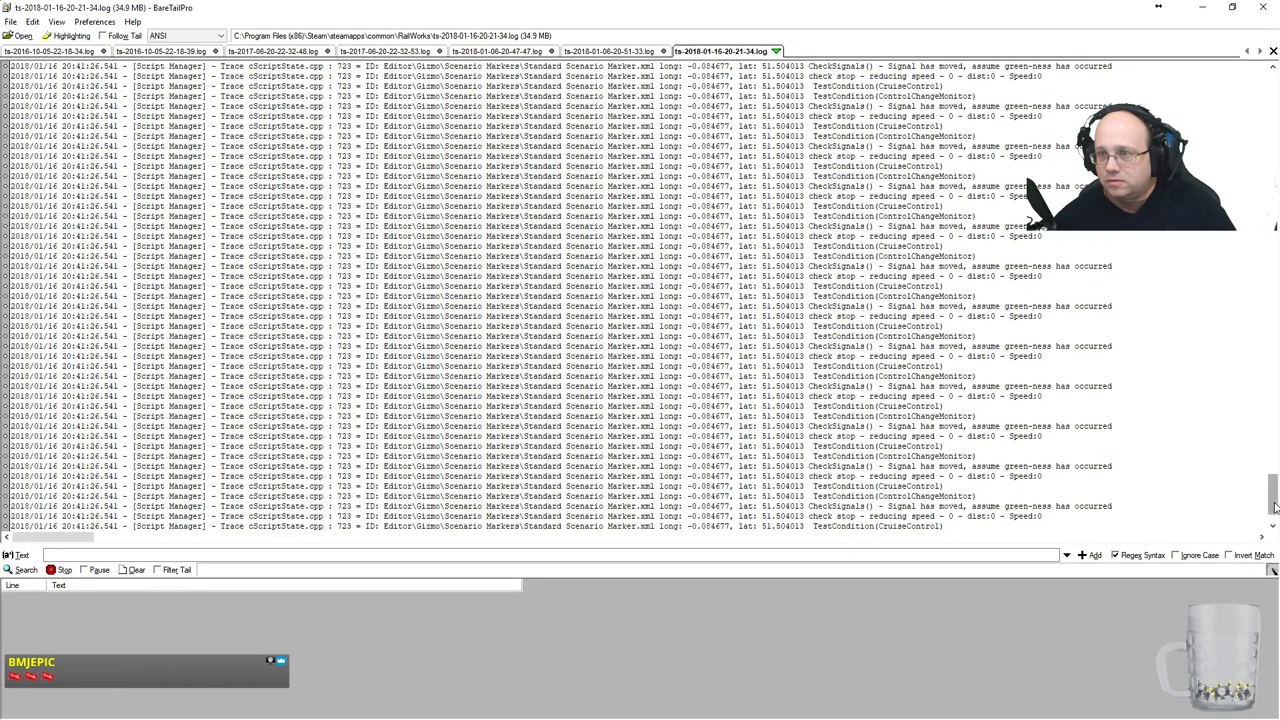
drag(1275, 507, 1274, 495)
scroll(1224, 382, up, 10)
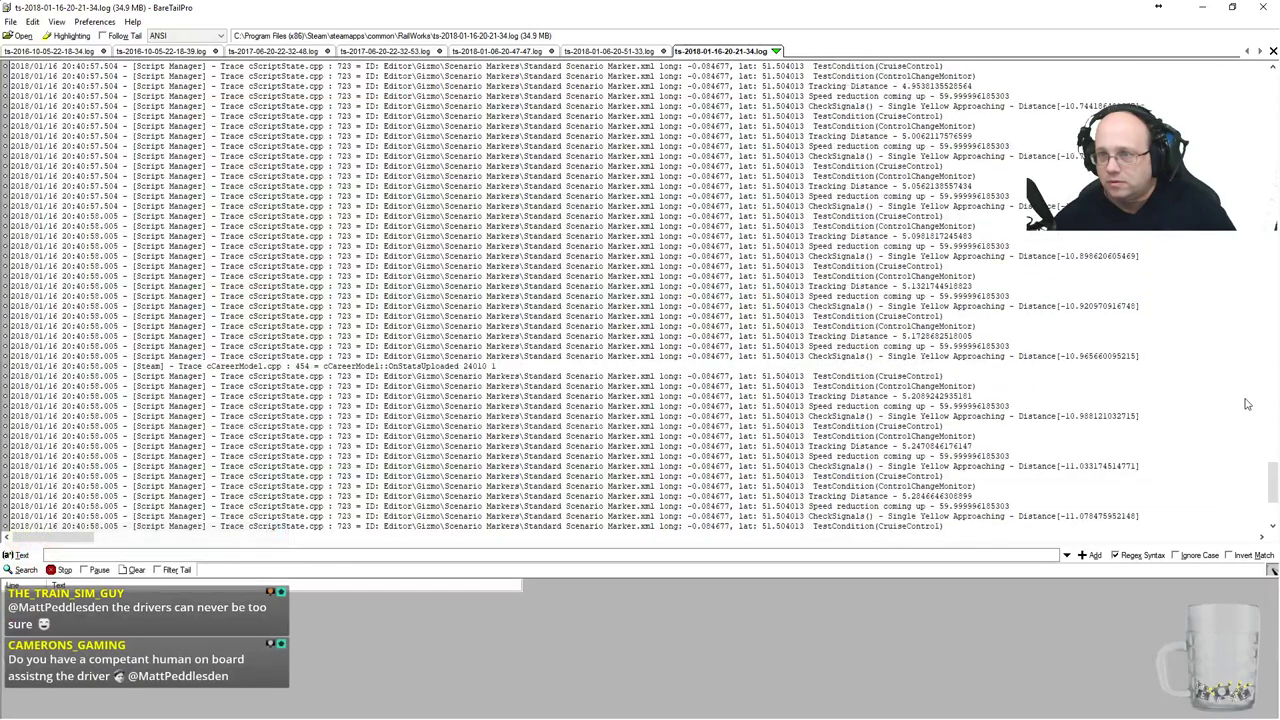
scroll(1200, 393, down, 15)
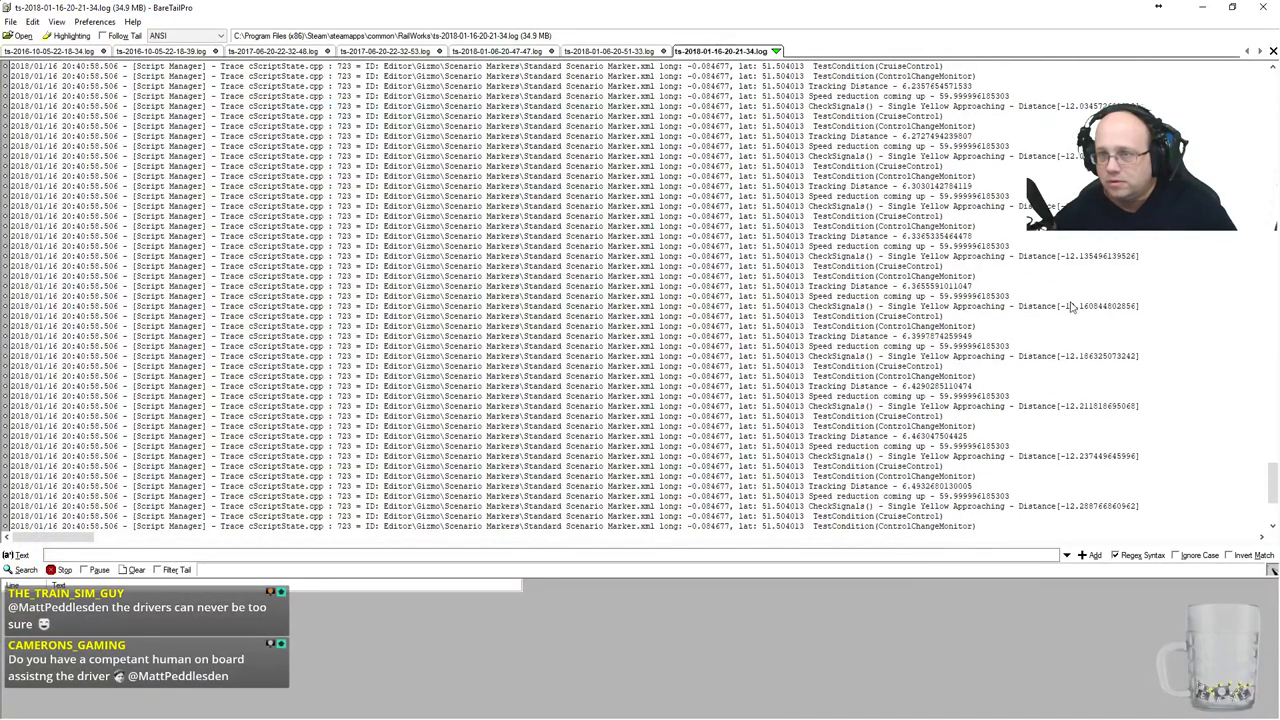
scroll(1080, 325, down, 20)
scroll(1004, 300, down, 15)
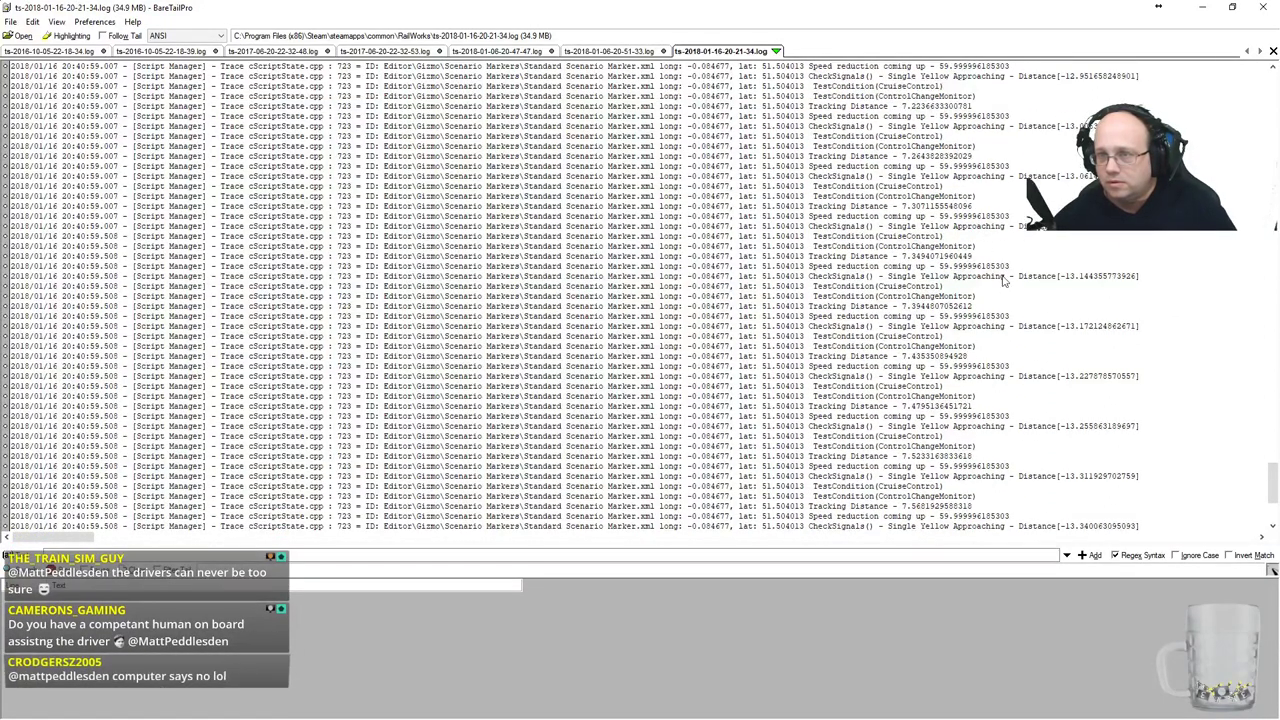
click(1007, 368)
scroll(1043, 455, down, 20)
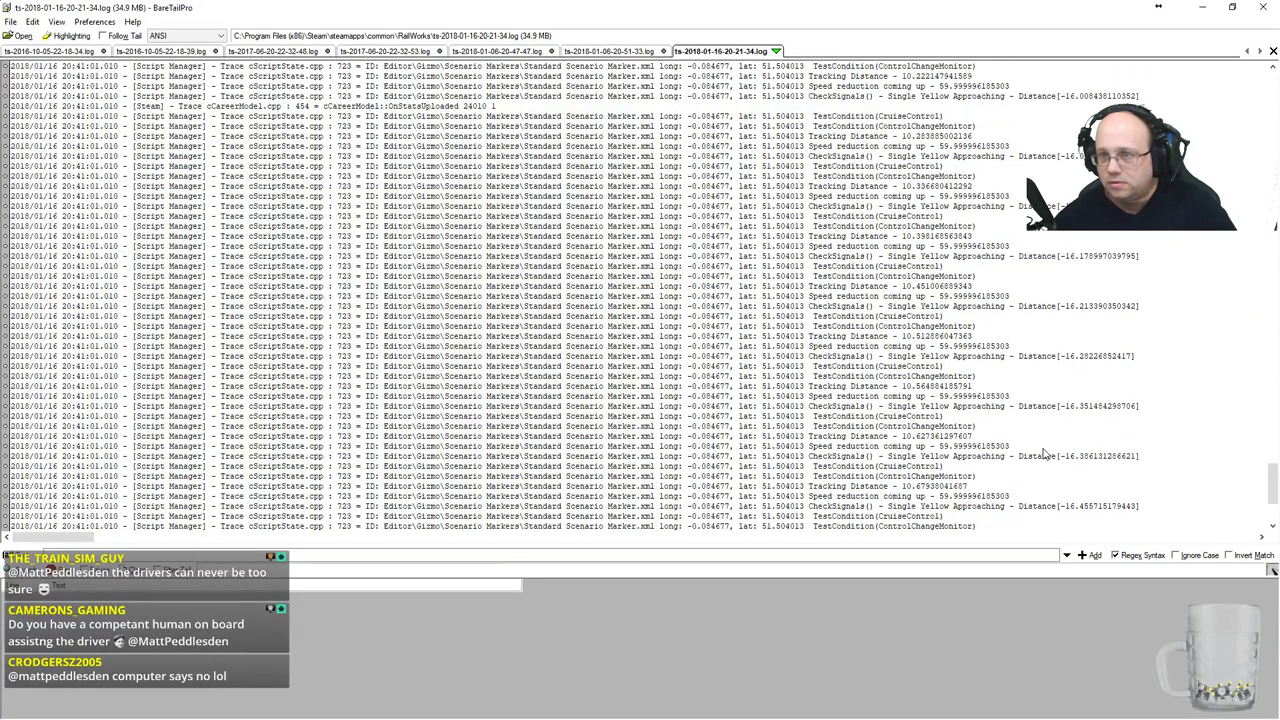
scroll(1043, 455, down, 20)
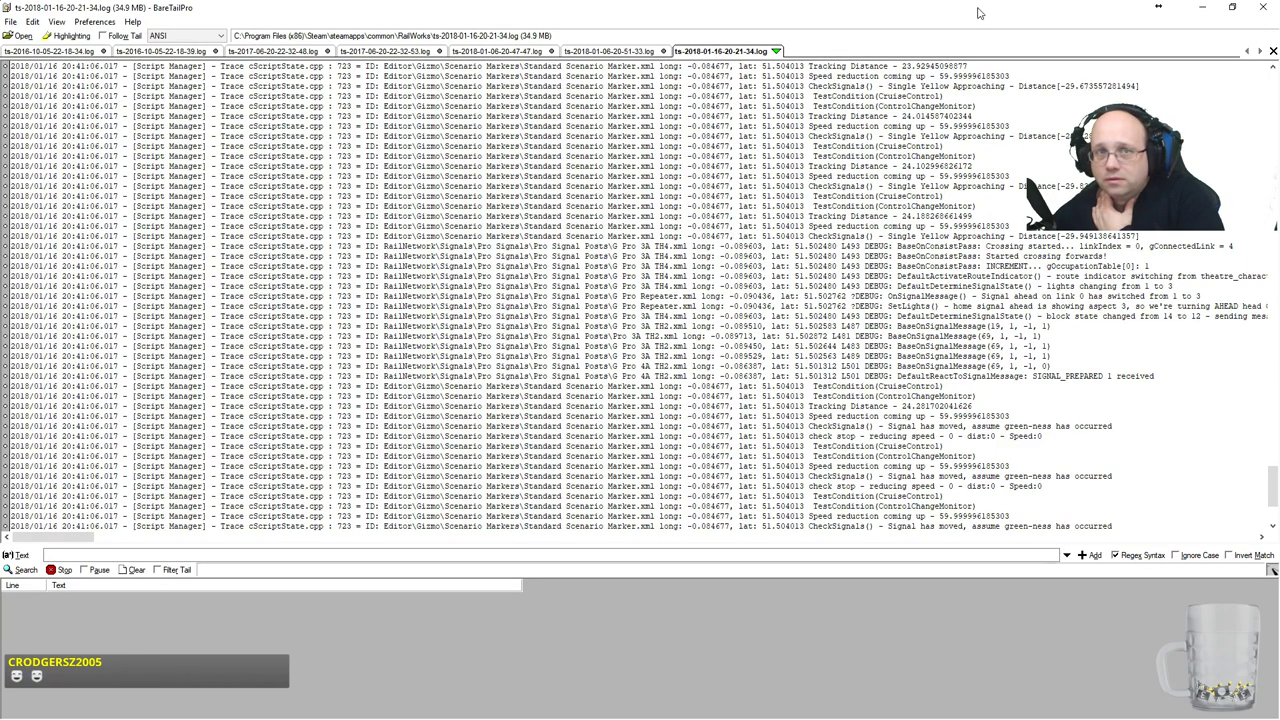
Switch past the paused simulator back to ScenarioScript.lua in Notepad++.
key(alt+Tab)
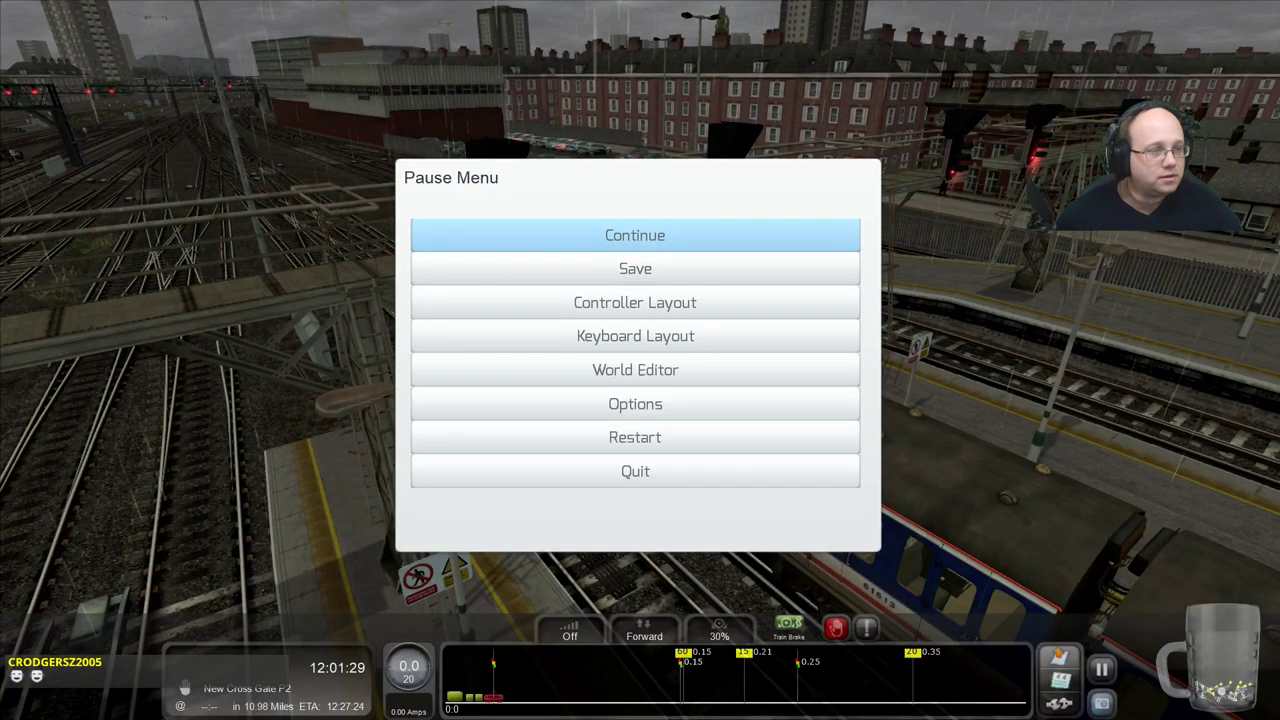
key(alt+Tab)
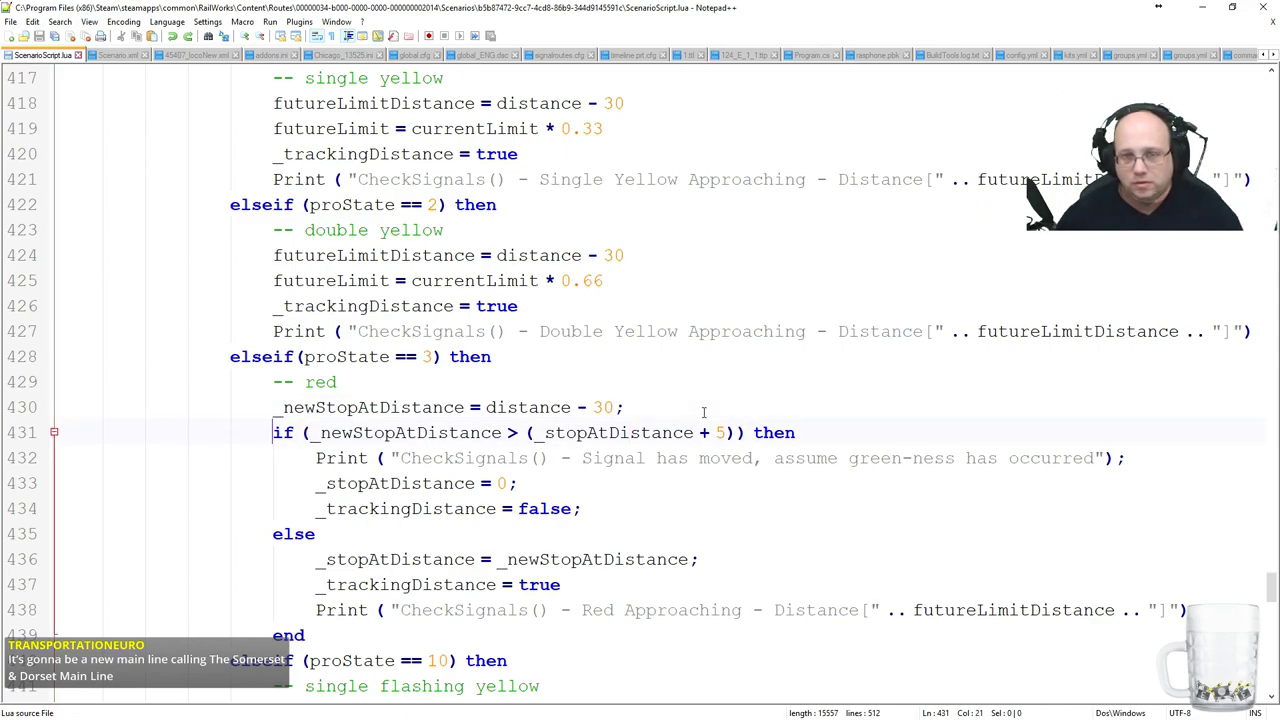
Prefix line 431's condition with '(_stopAtDistance > 0) and (', close the bracket before then, and save.
text((_stopAtDist)
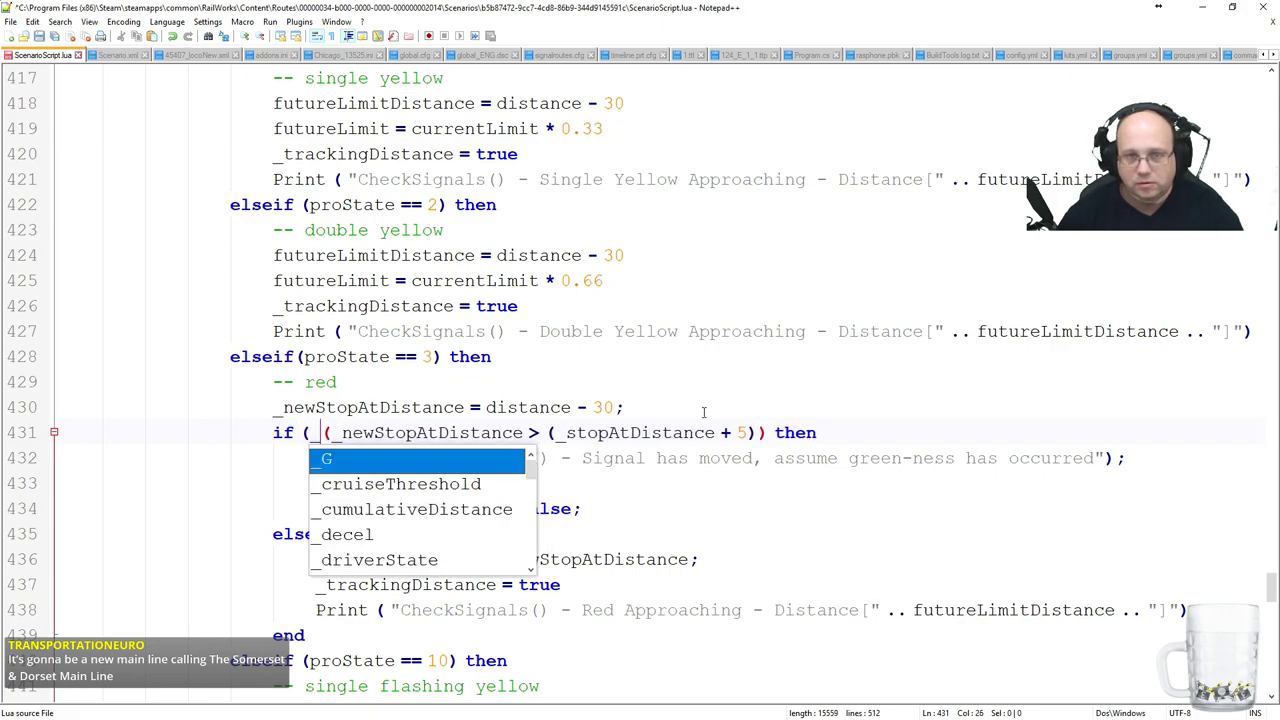
key(Return)
text(> 0) and)
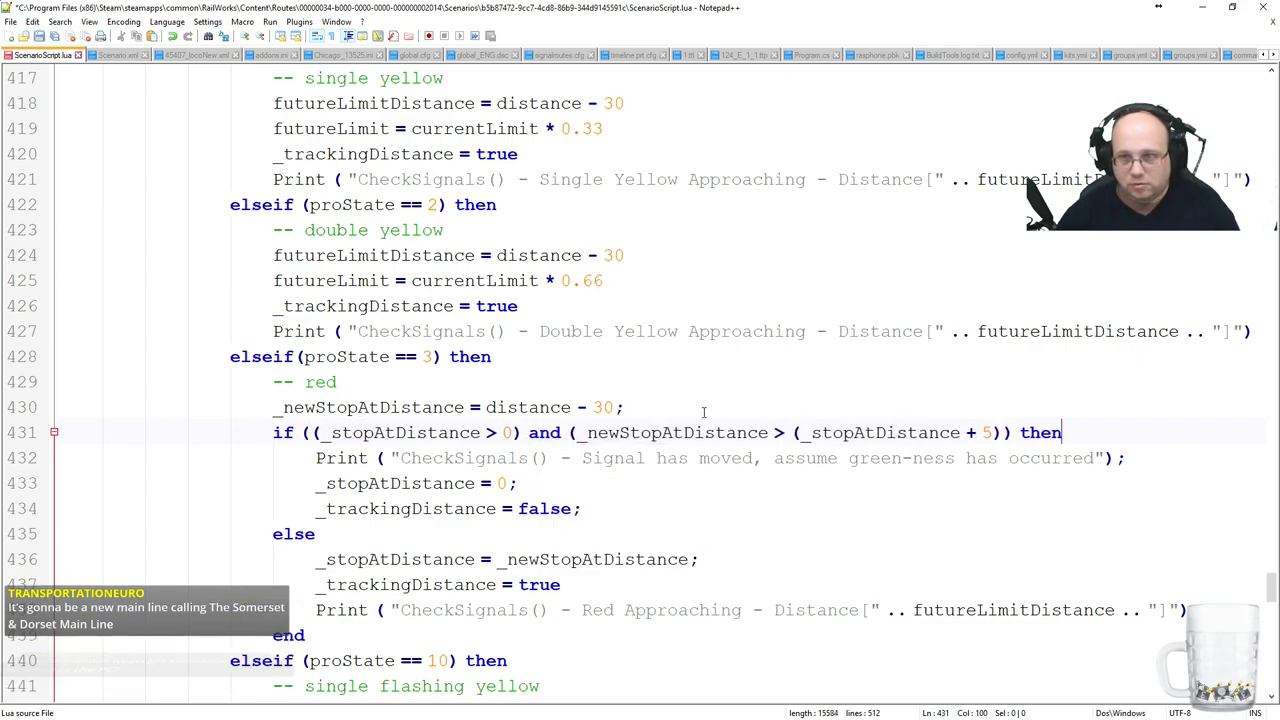
key(Left)
key(Left)
key(Left)
key(Left)
key(Left)
text())
key(ctrl+s)
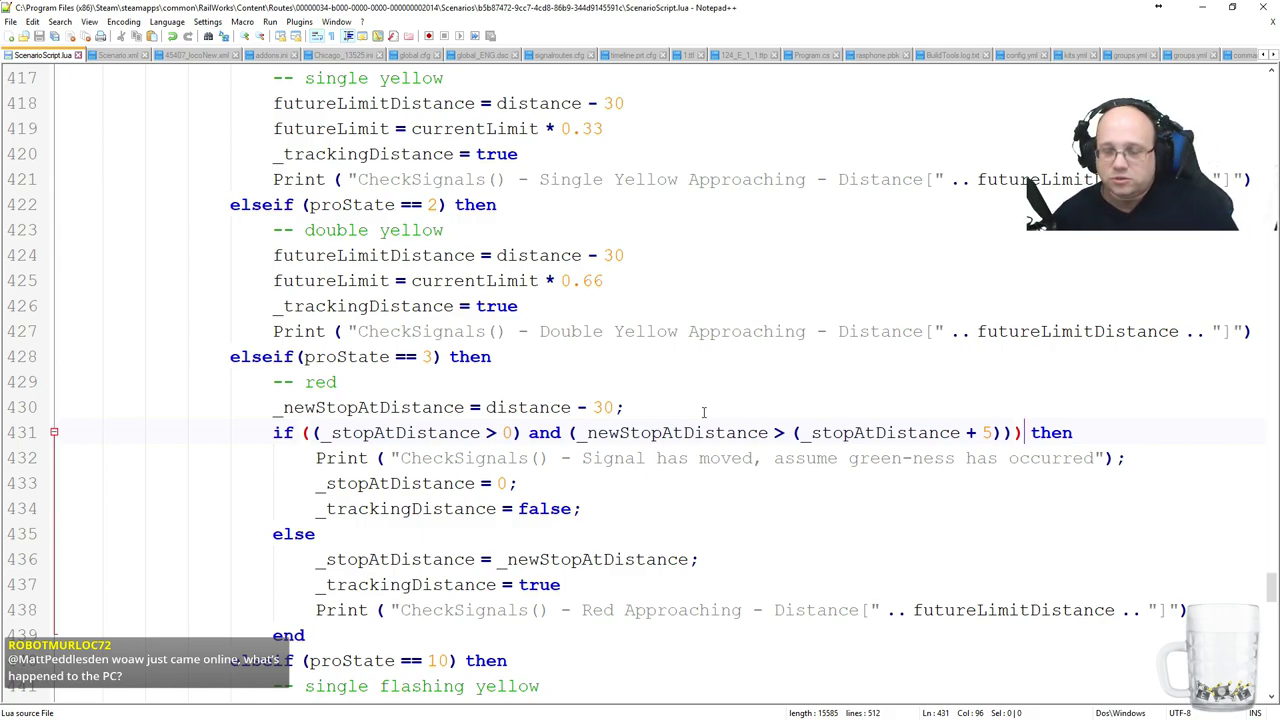
Highlight _stopAtDistance and _newStopAtDistance uses and review the signal-has-moved branch, lines 431–435.
scroll(688, 380, down, 4)
scroll(677, 417, up, 2)
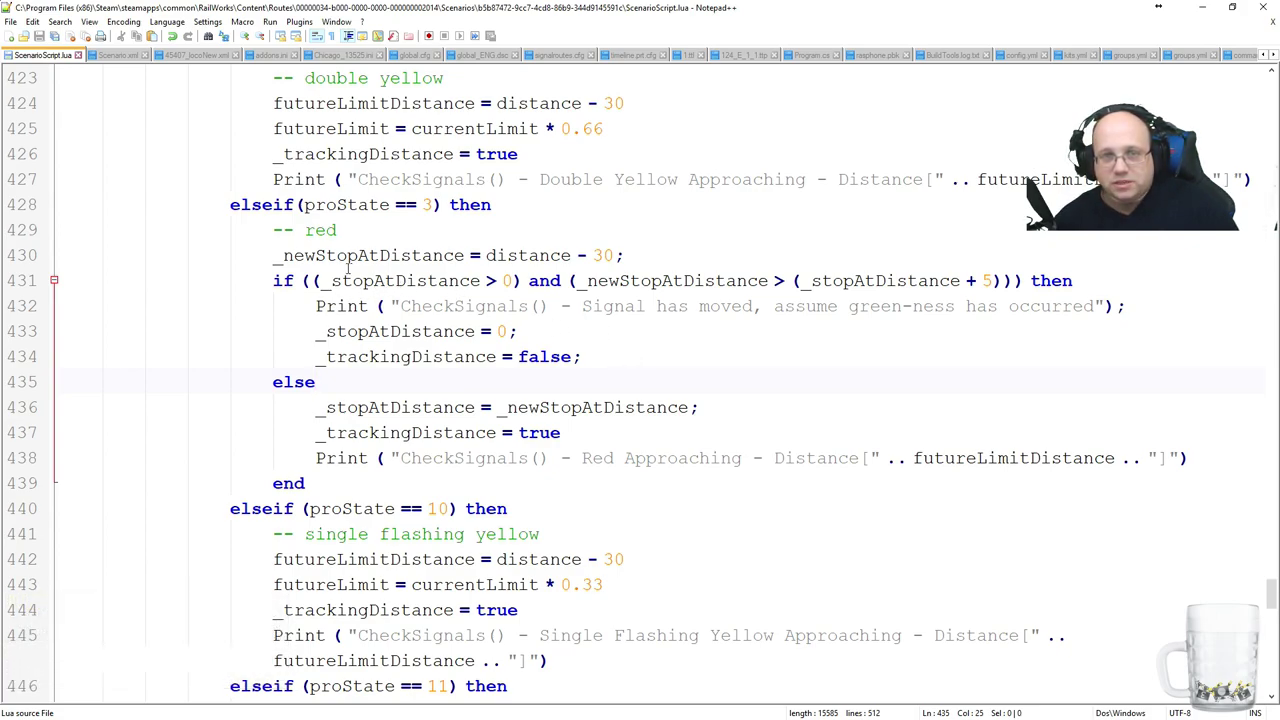
double_click(385, 279)
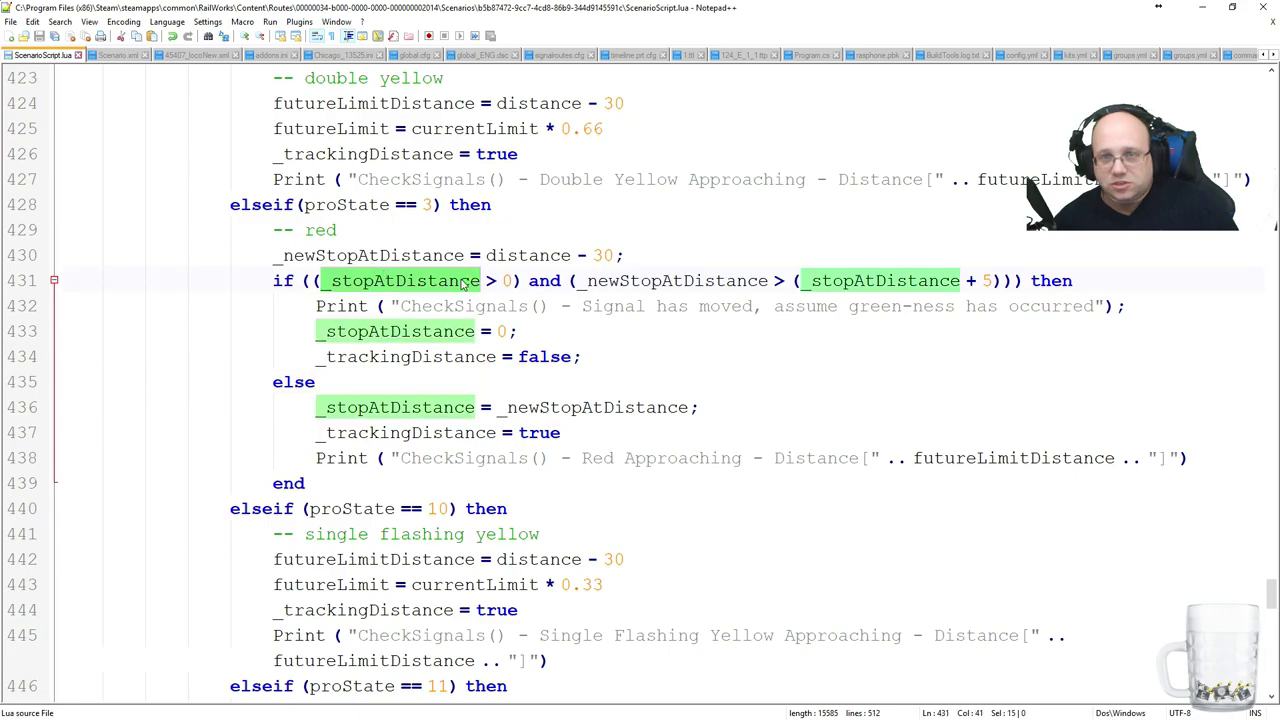
double_click(665, 281)
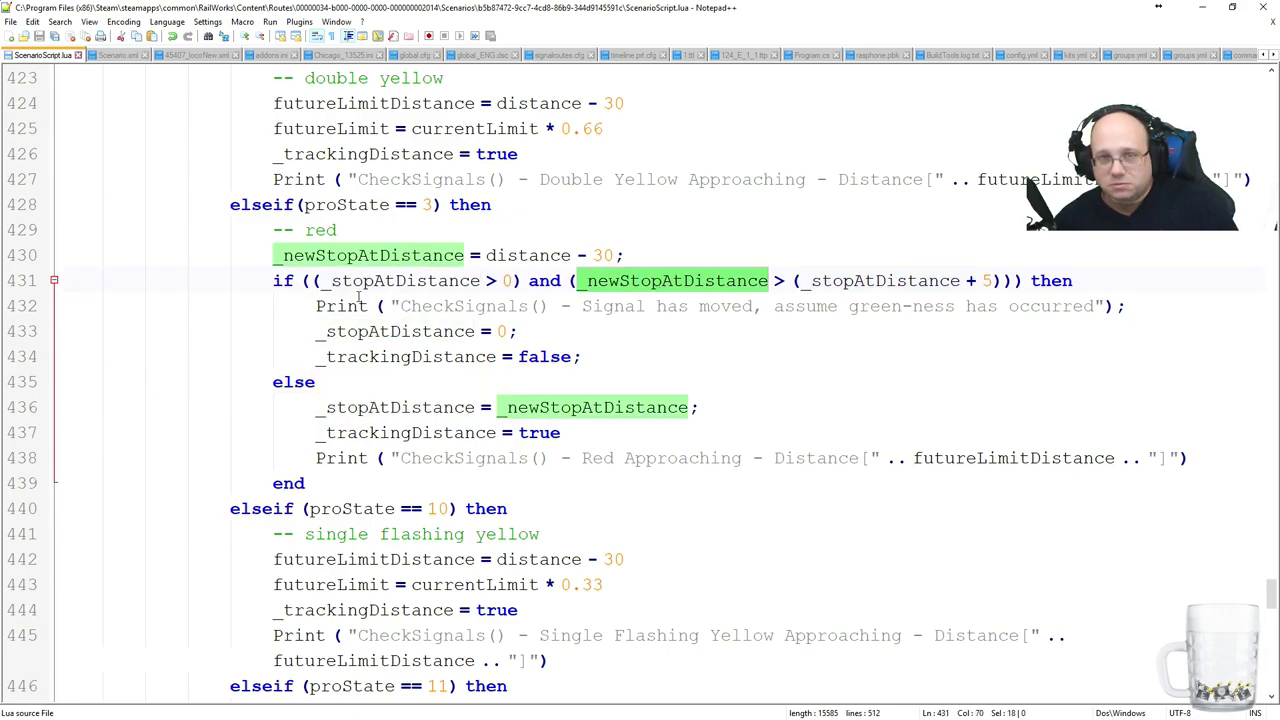
drag(302, 281, 579, 376)
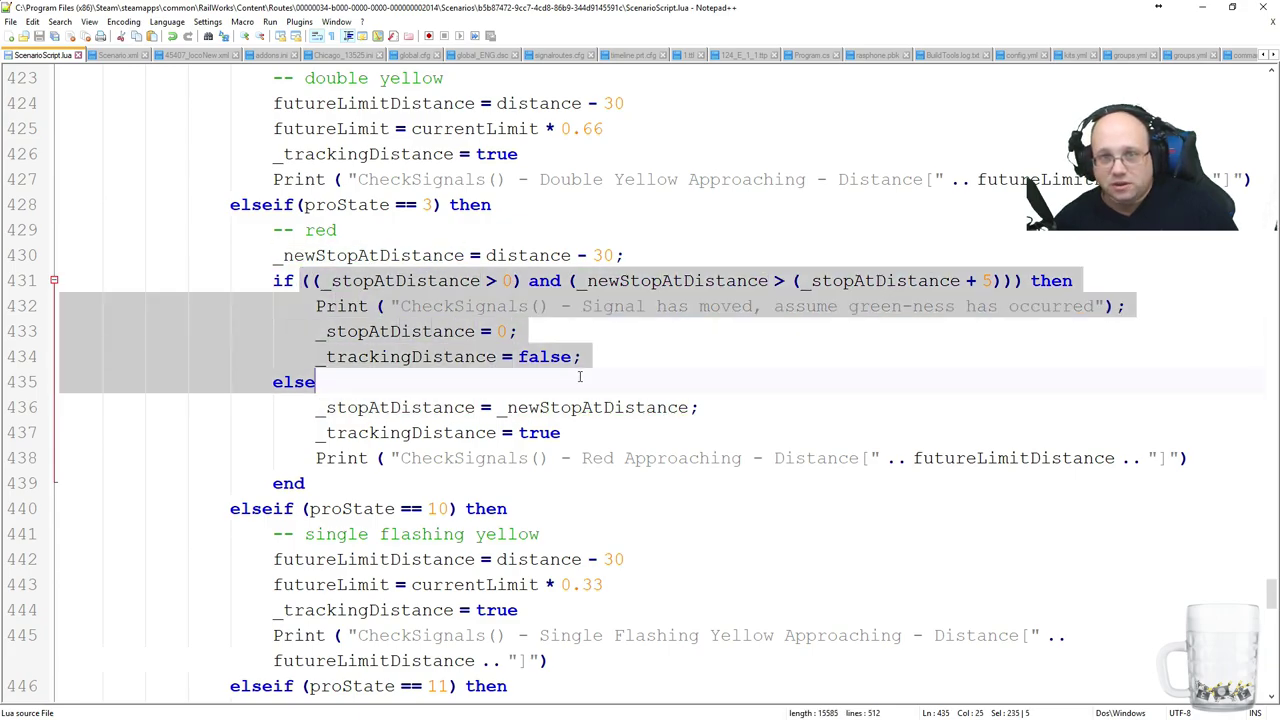
click(689, 371)
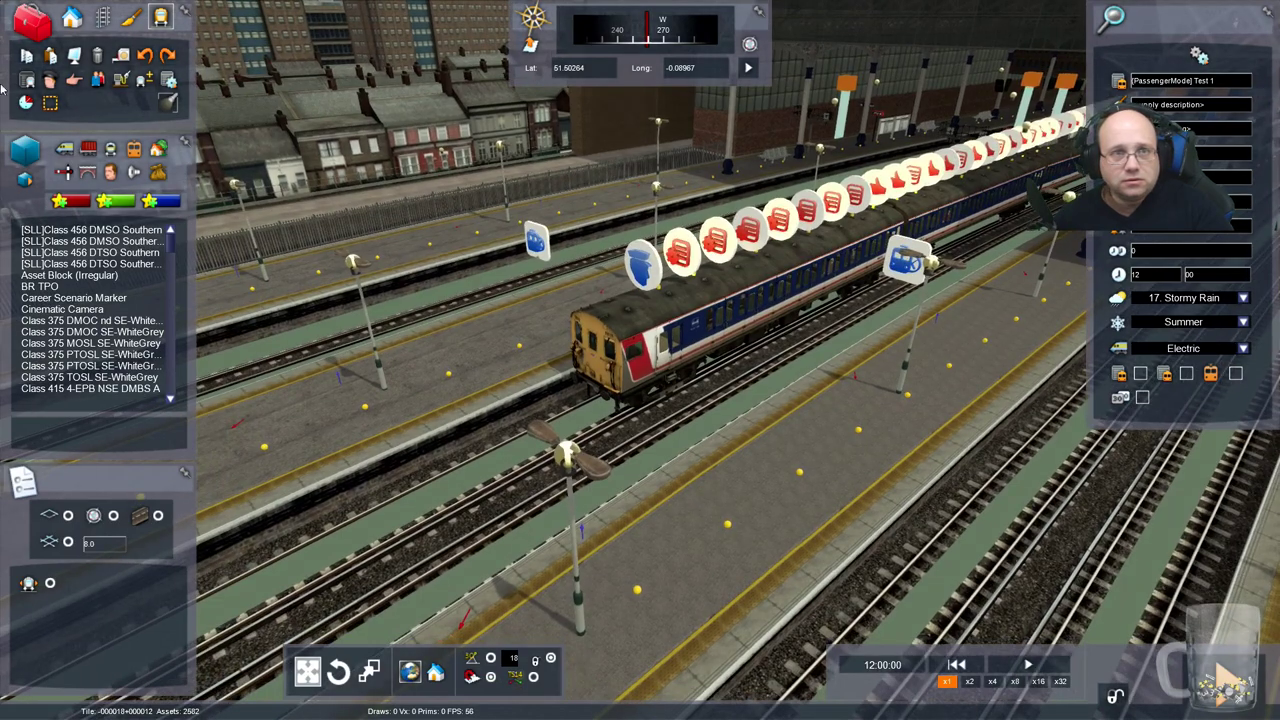
Recompile the scenario script with Compile/Generate MD5 and return from the timetable to drive.
click(27, 104)
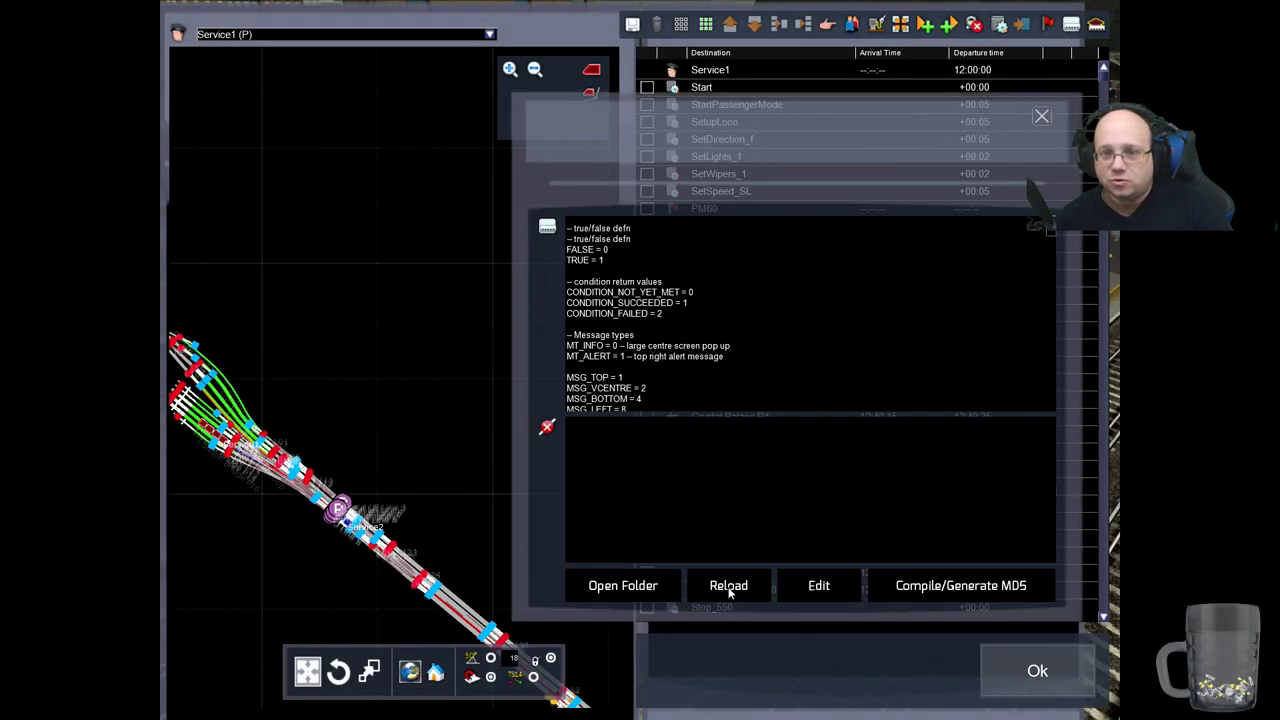
click(970, 588)
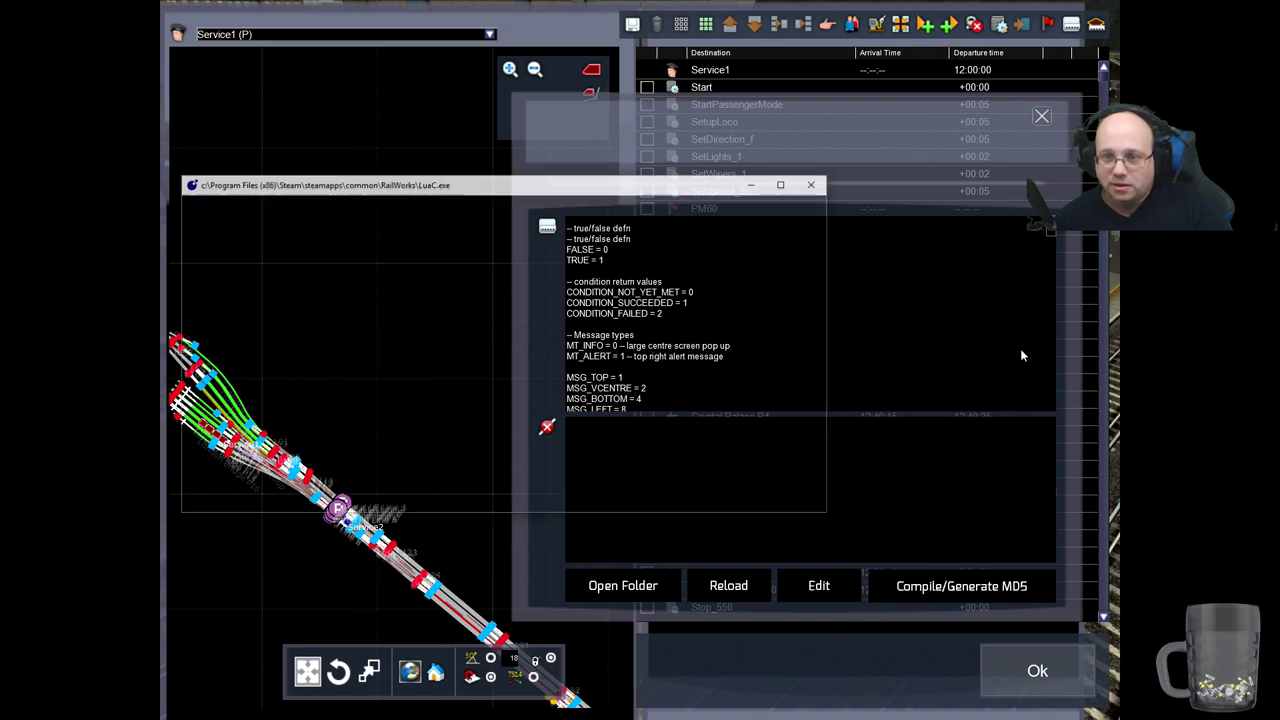
click(1043, 119)
click(1035, 675)
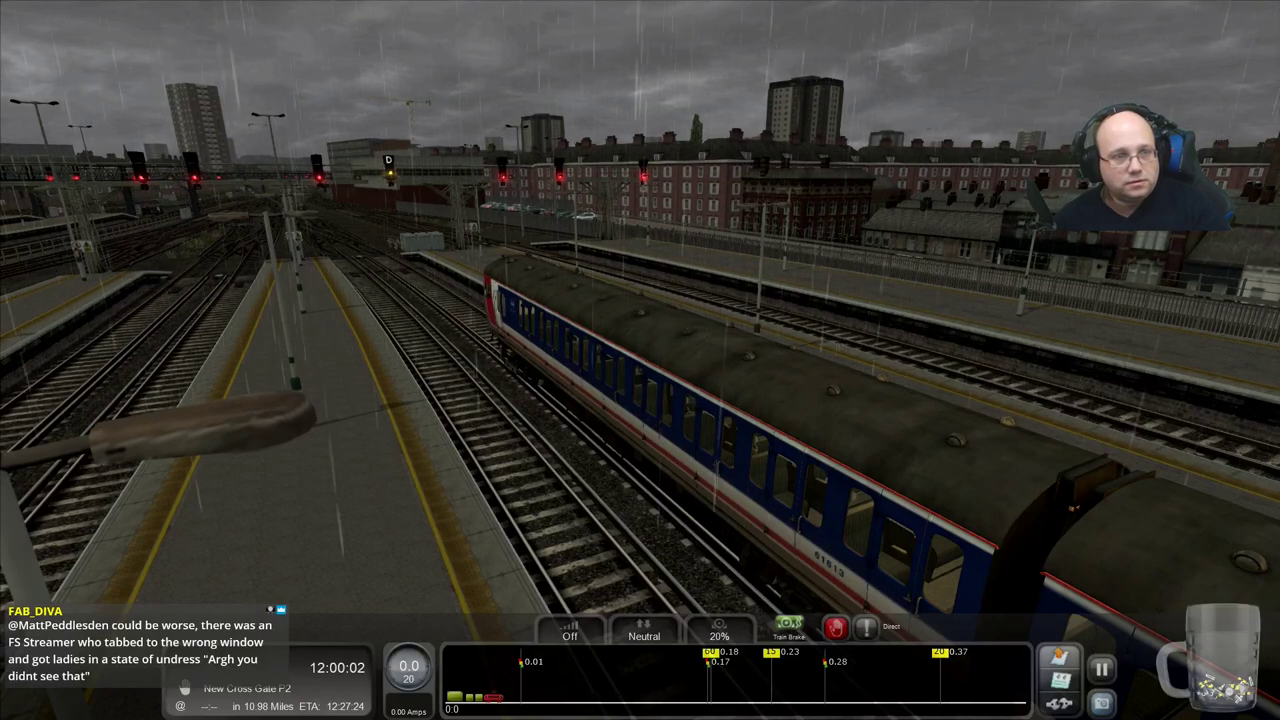
Set the reverser to Forward, apply power and release the train brake to pull out.
key(a)
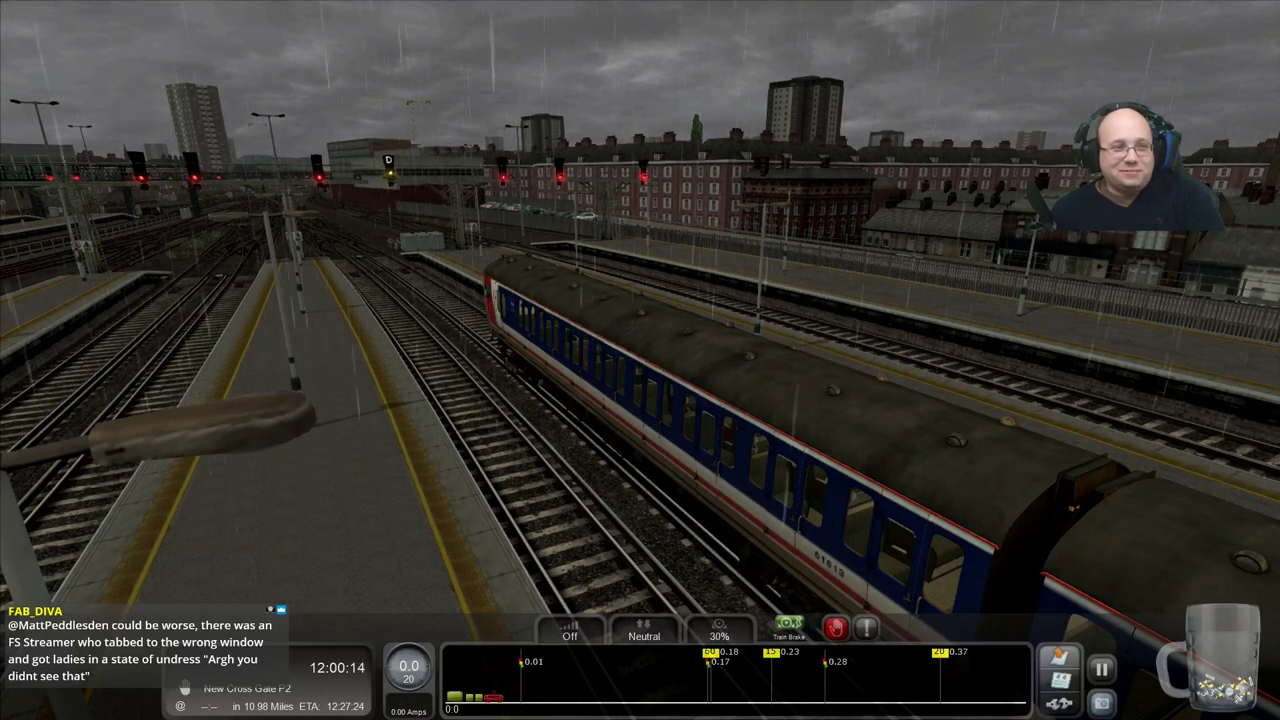
key(w)
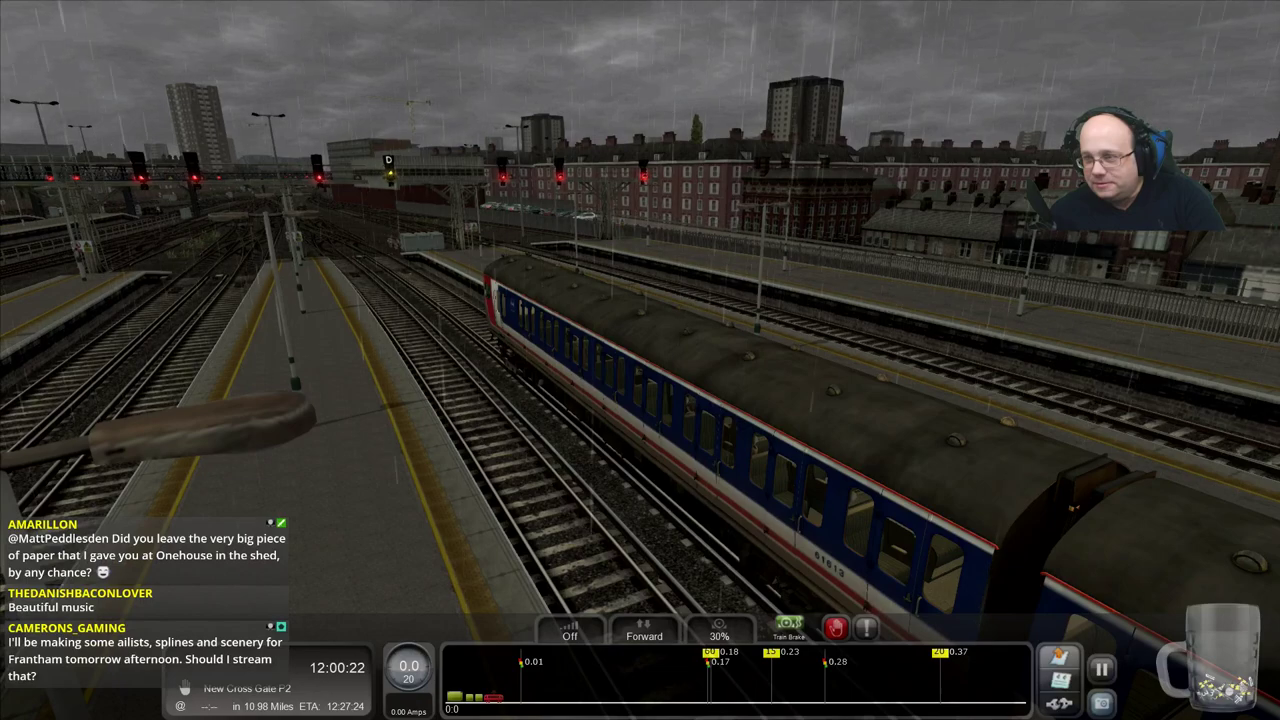
key(semicolon)
key(a)
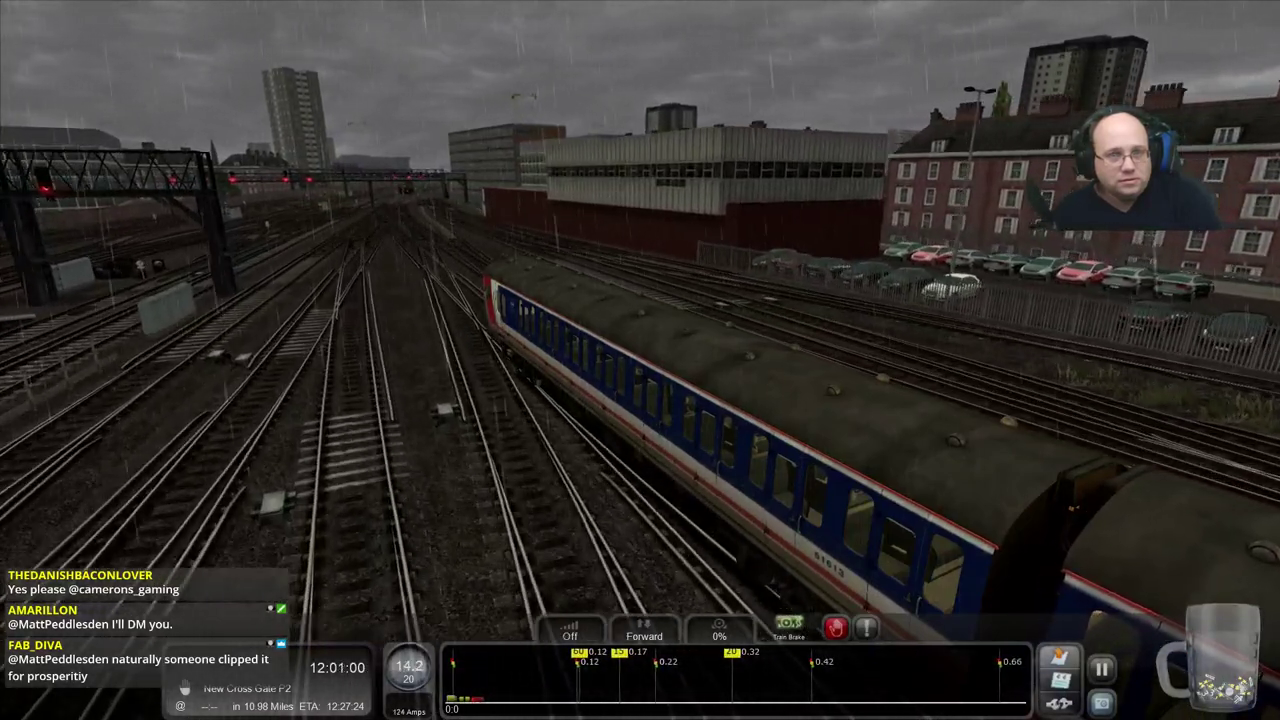
Shut off power and let the train coast to a stop near the red gantry signals.
key(a)
key(a)
key(a)
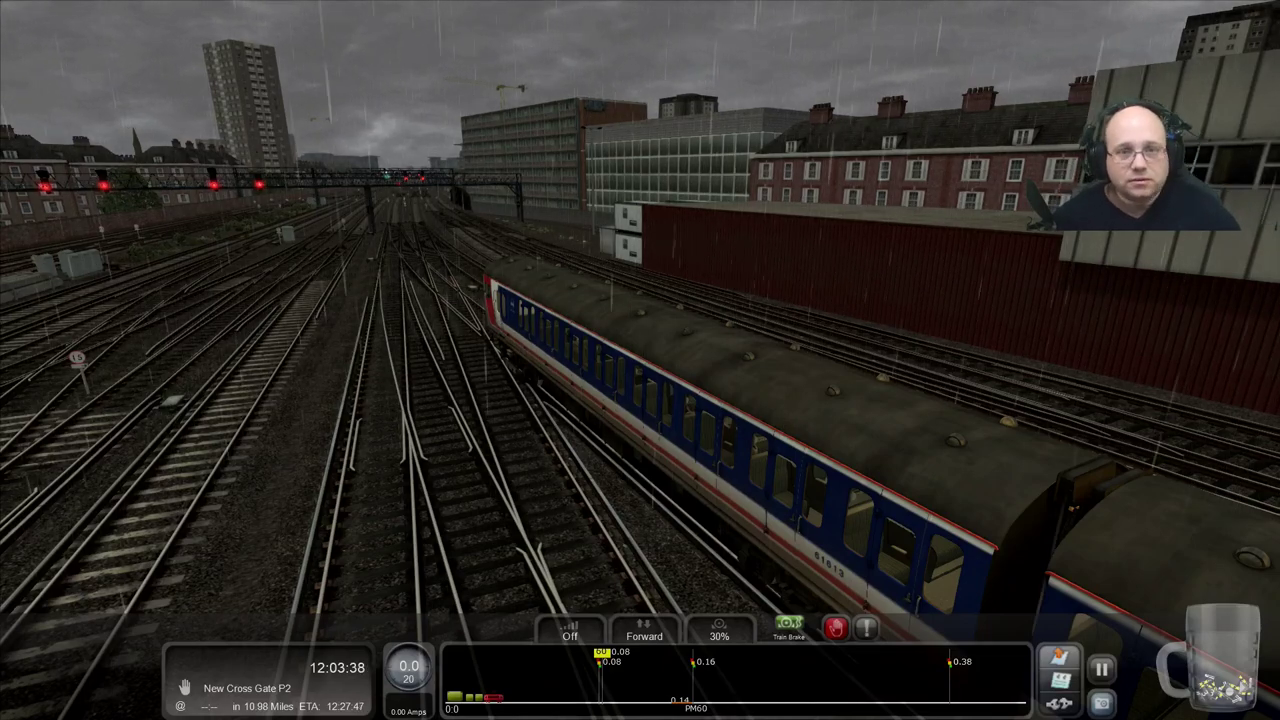
key(Escape)
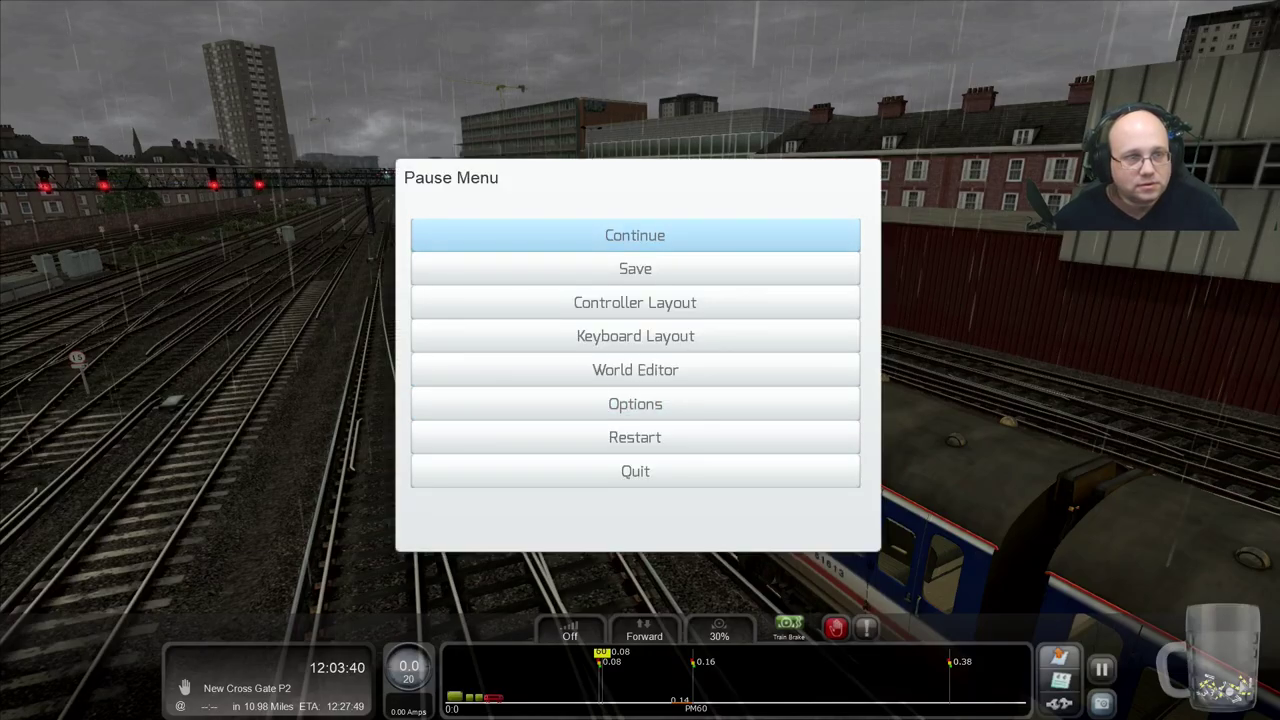
key(alt+Tab)
click(1103, 346)
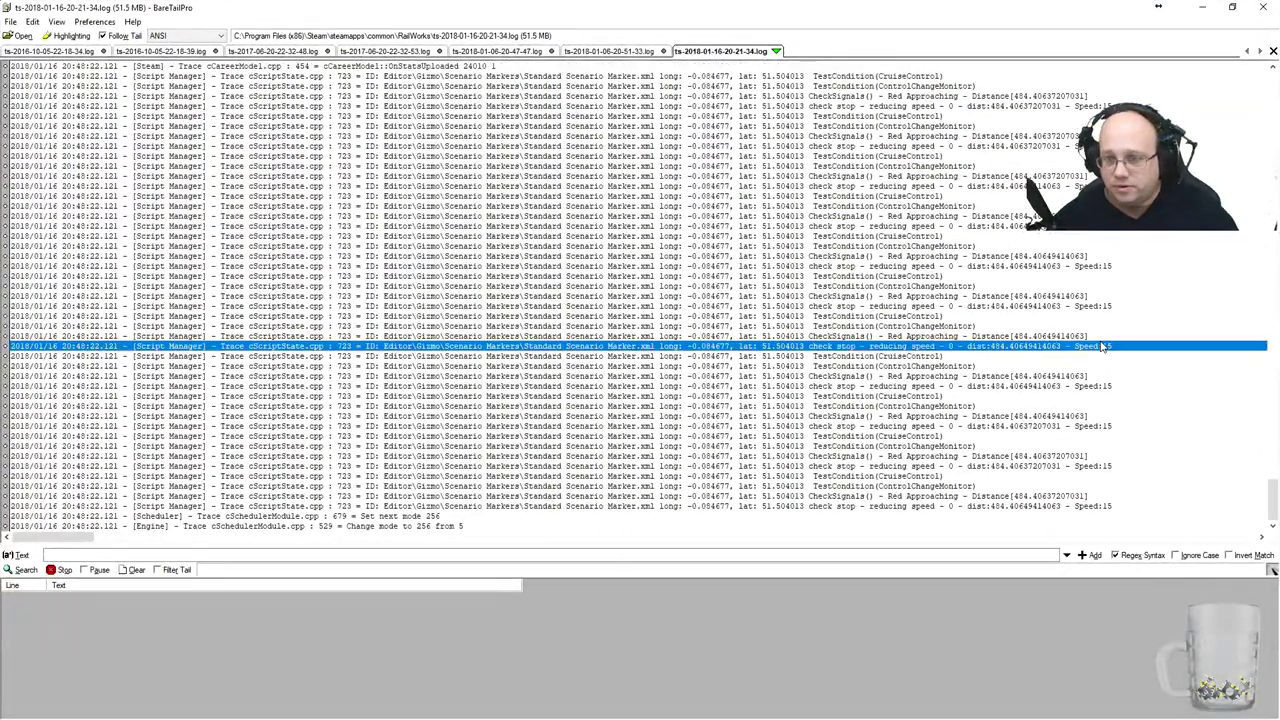
scroll(640, 300, up, 10)
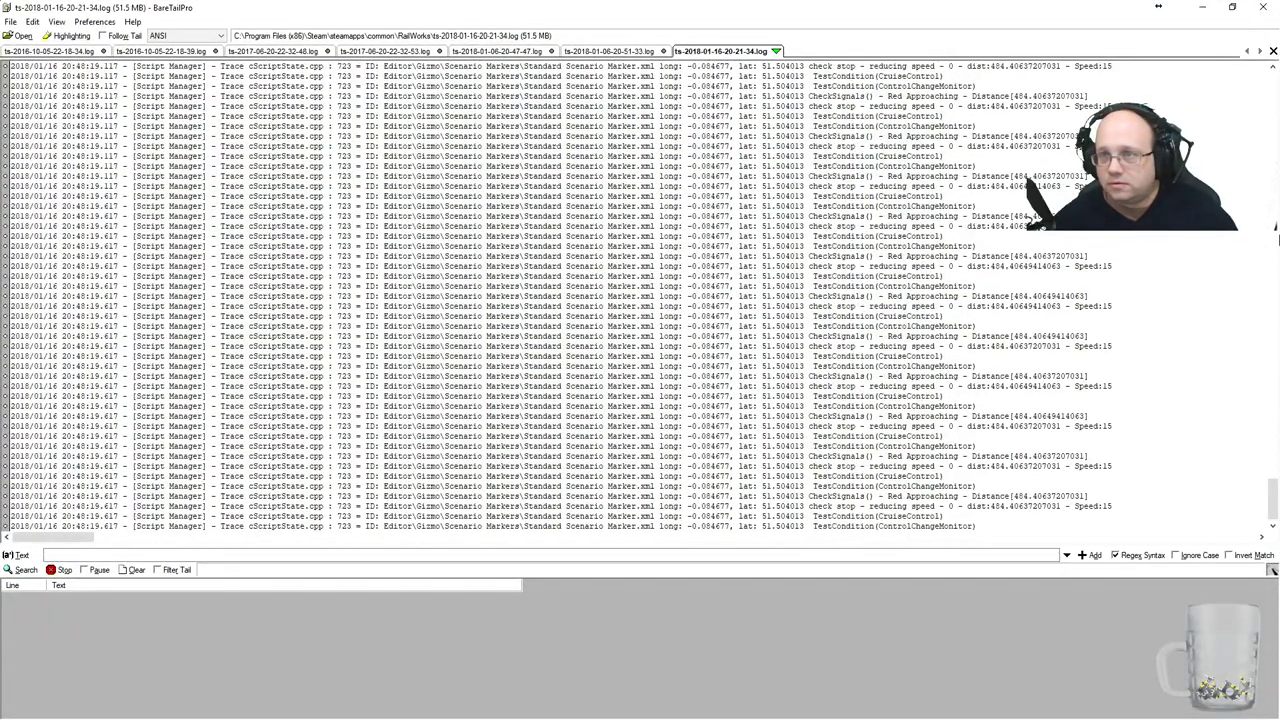
scroll(640, 300, up, 10)
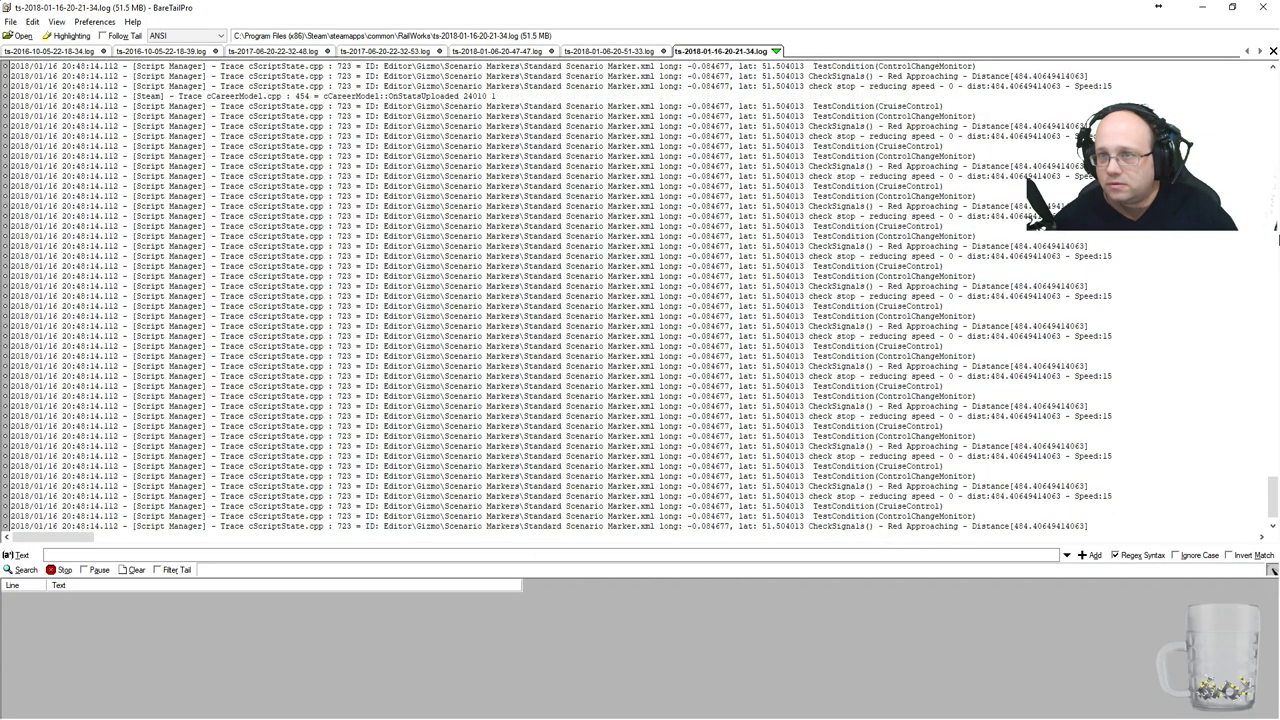
scroll(640, 295, down, 5)
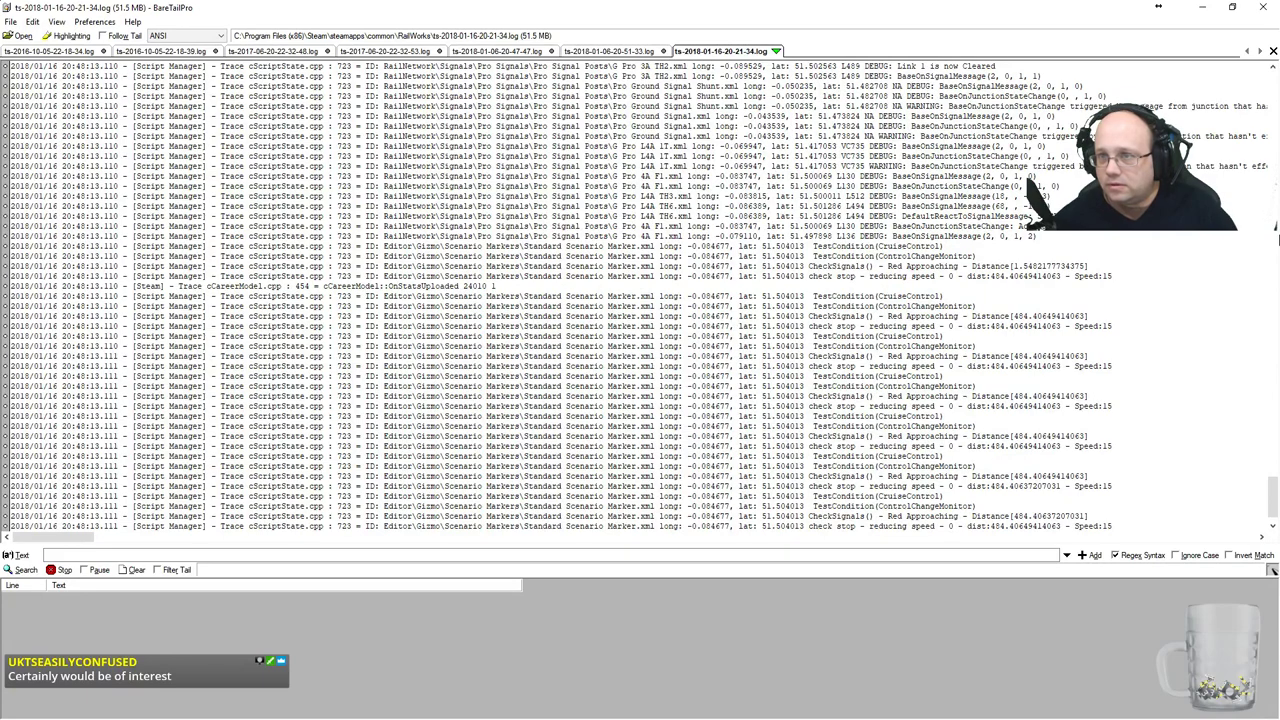
scroll(640, 300, down, 2)
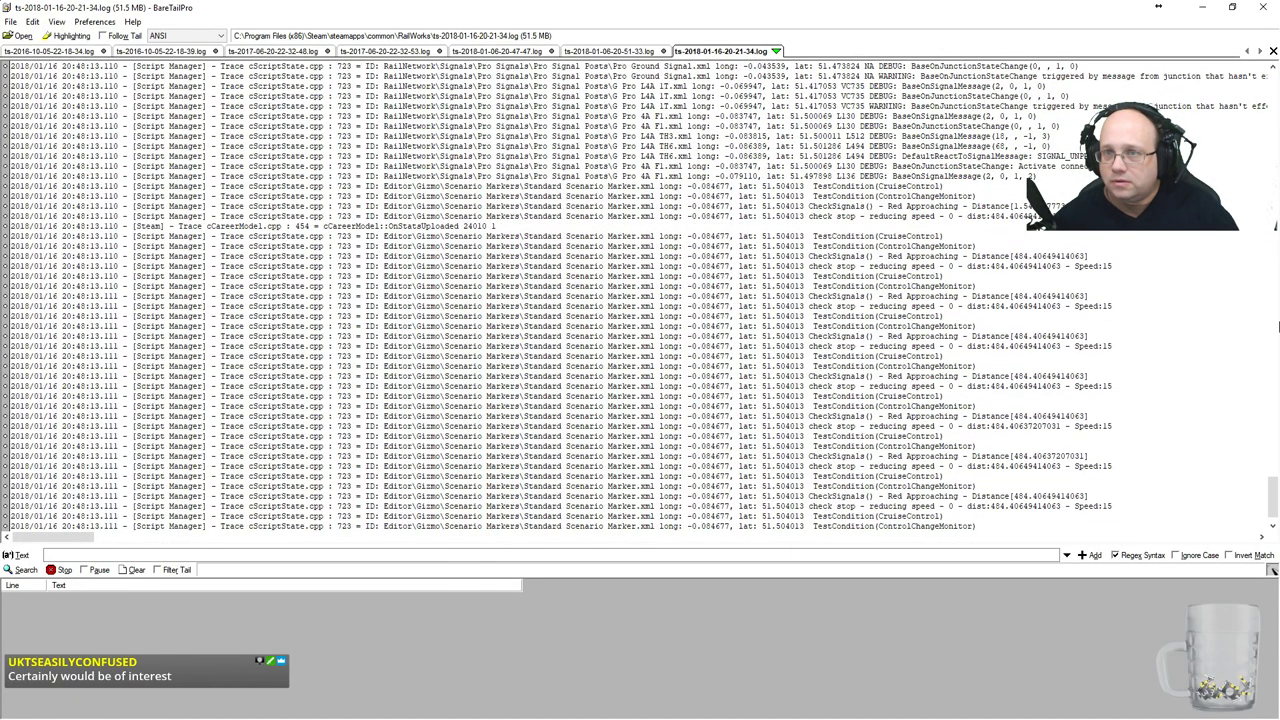
click(968, 206)
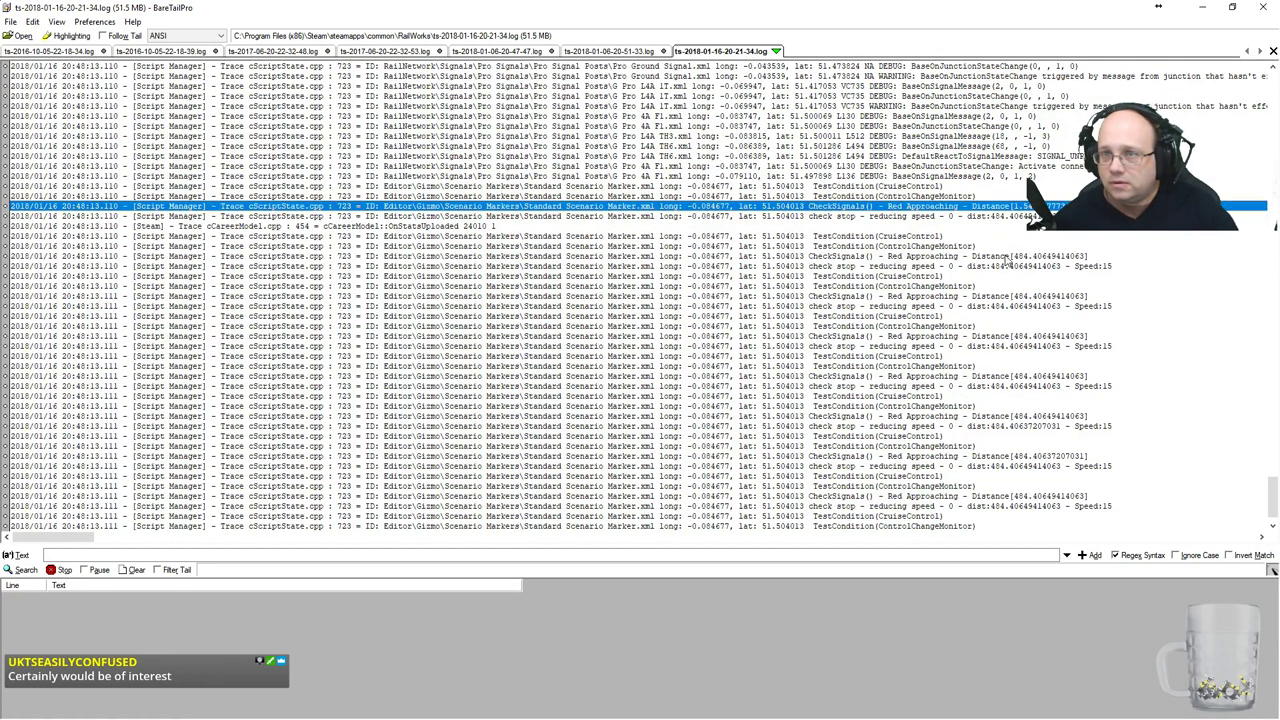
click(1006, 257)
key(alt+Tab)
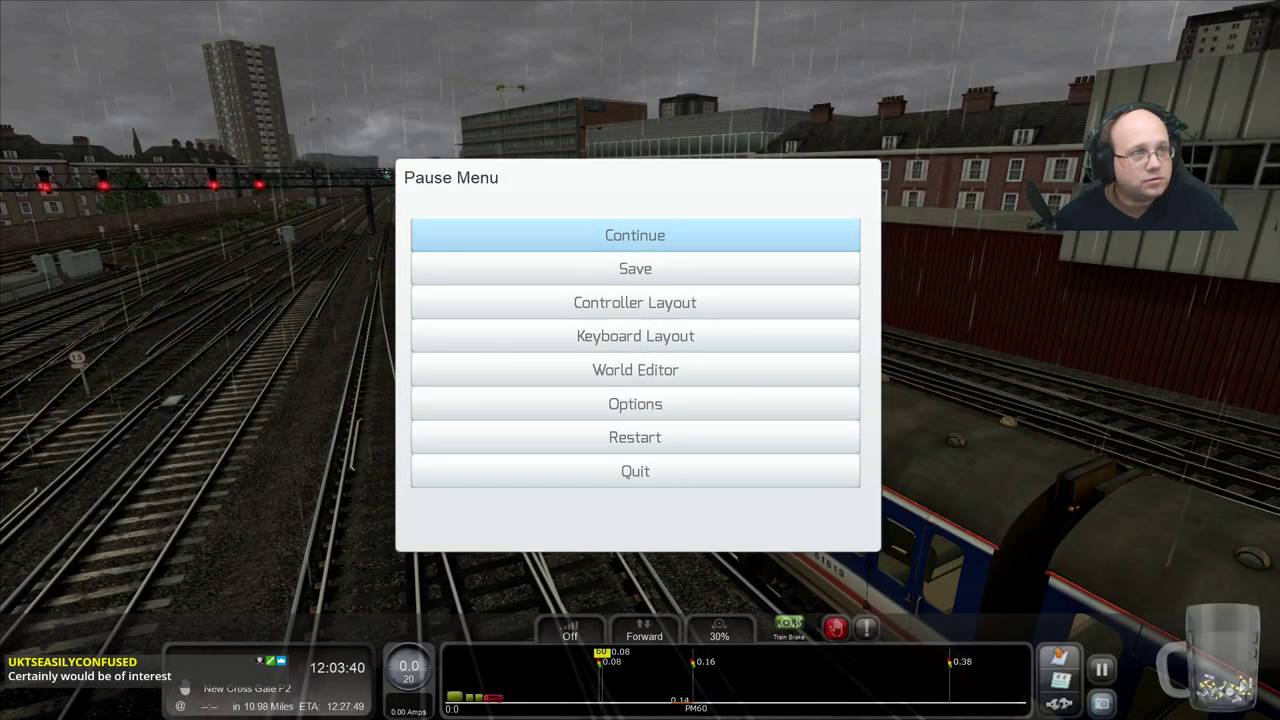
Back in ScenarioScript.lua, highlight every use of futureLimitDistance and scroll through them.
key(alt+Tab)
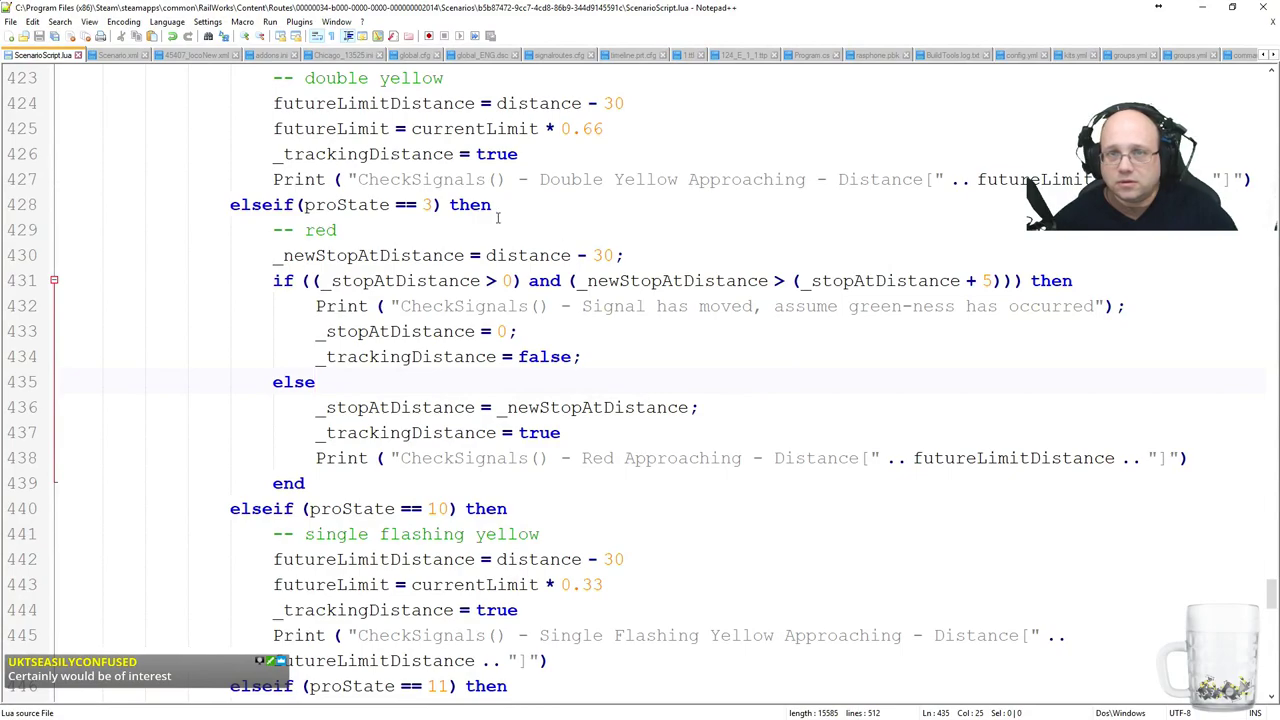
double_click(998, 458)
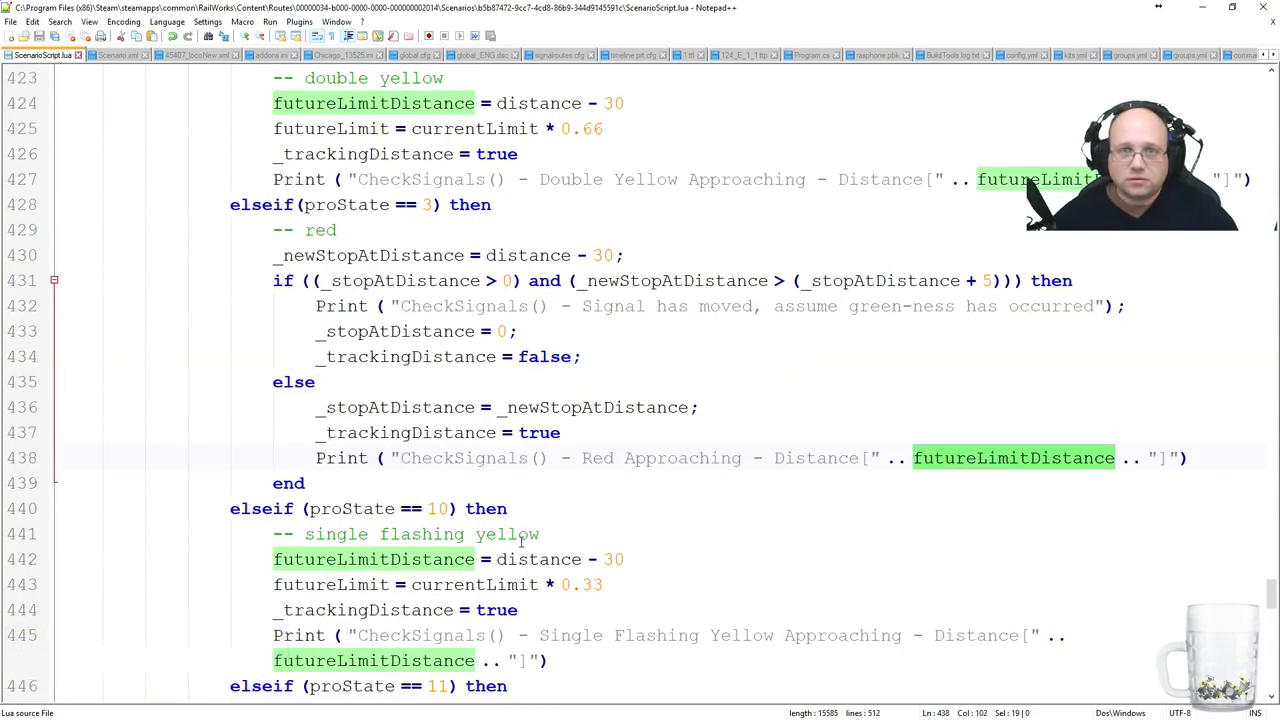
scroll(516, 546, up, 7)
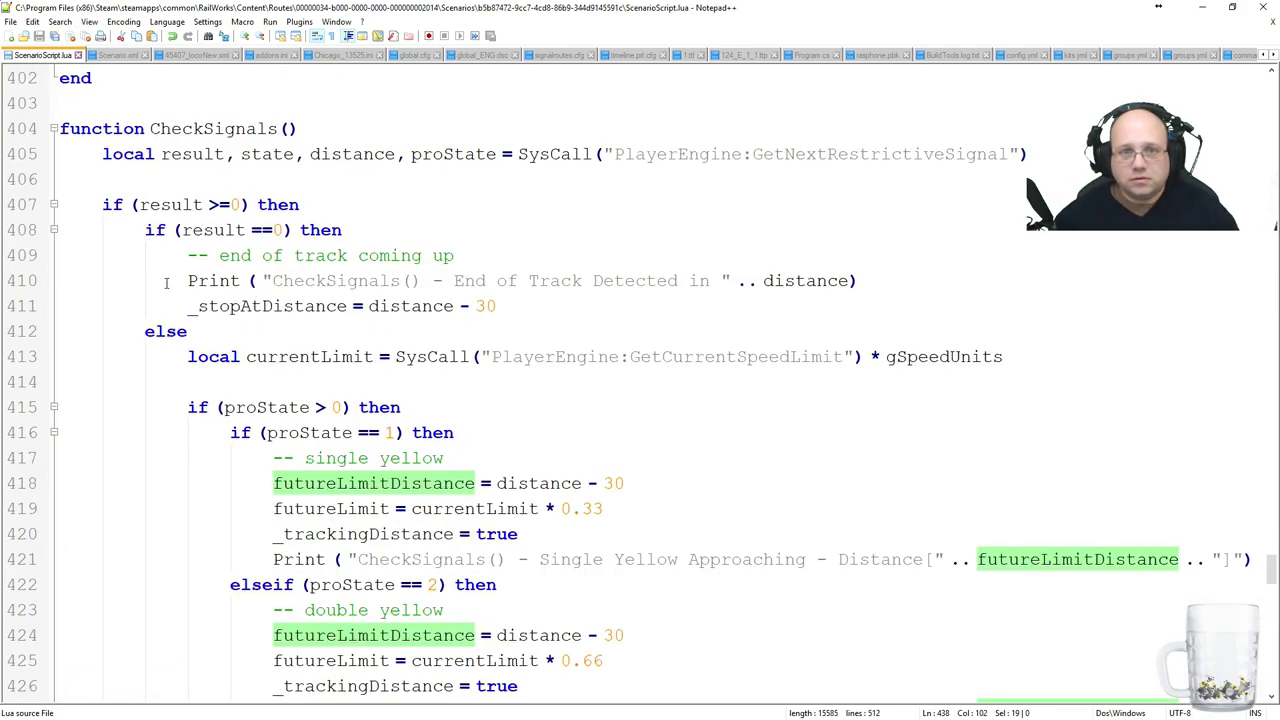
scroll(165, 345, down, 5)
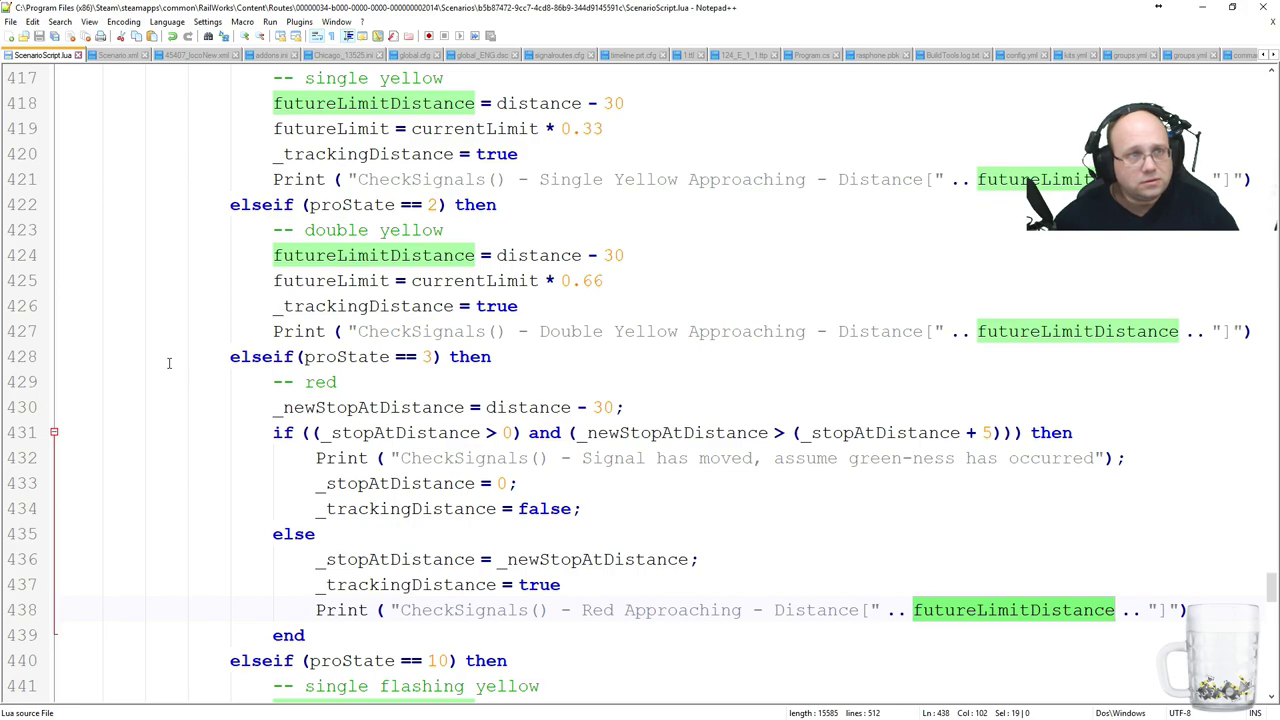
scroll(169, 363, down, 11)
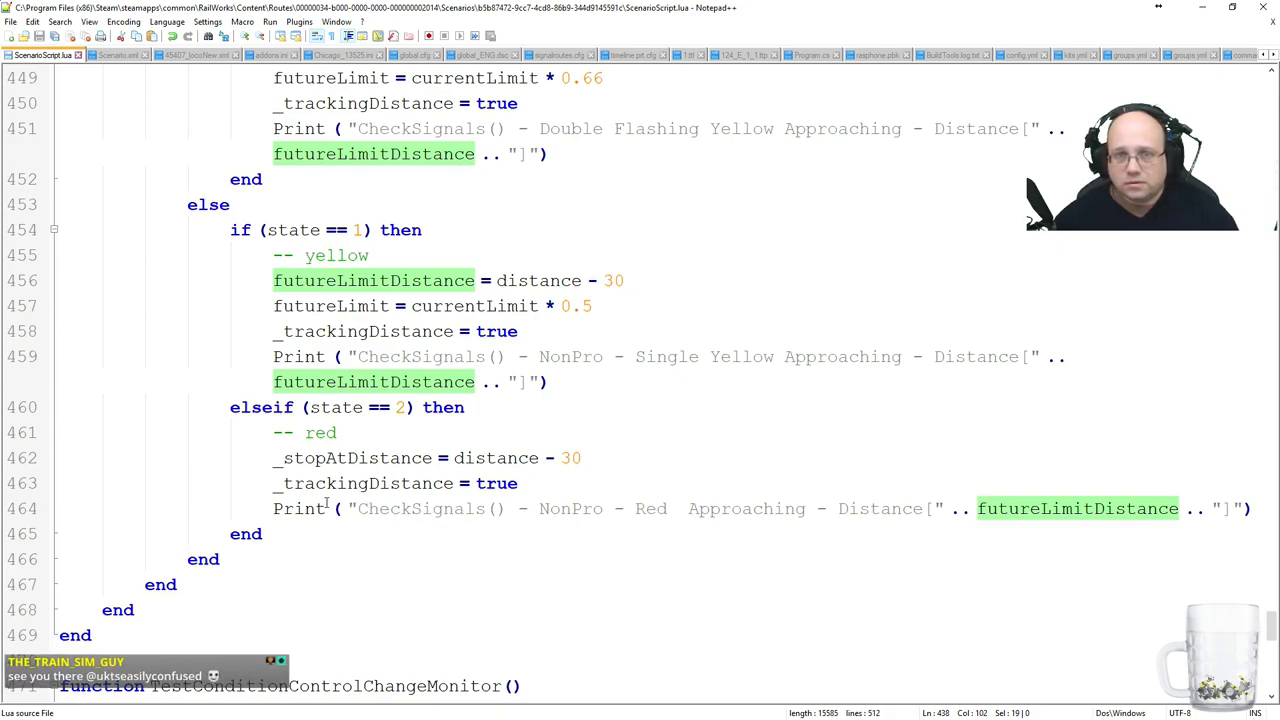
scroll(311, 505, up, 9)
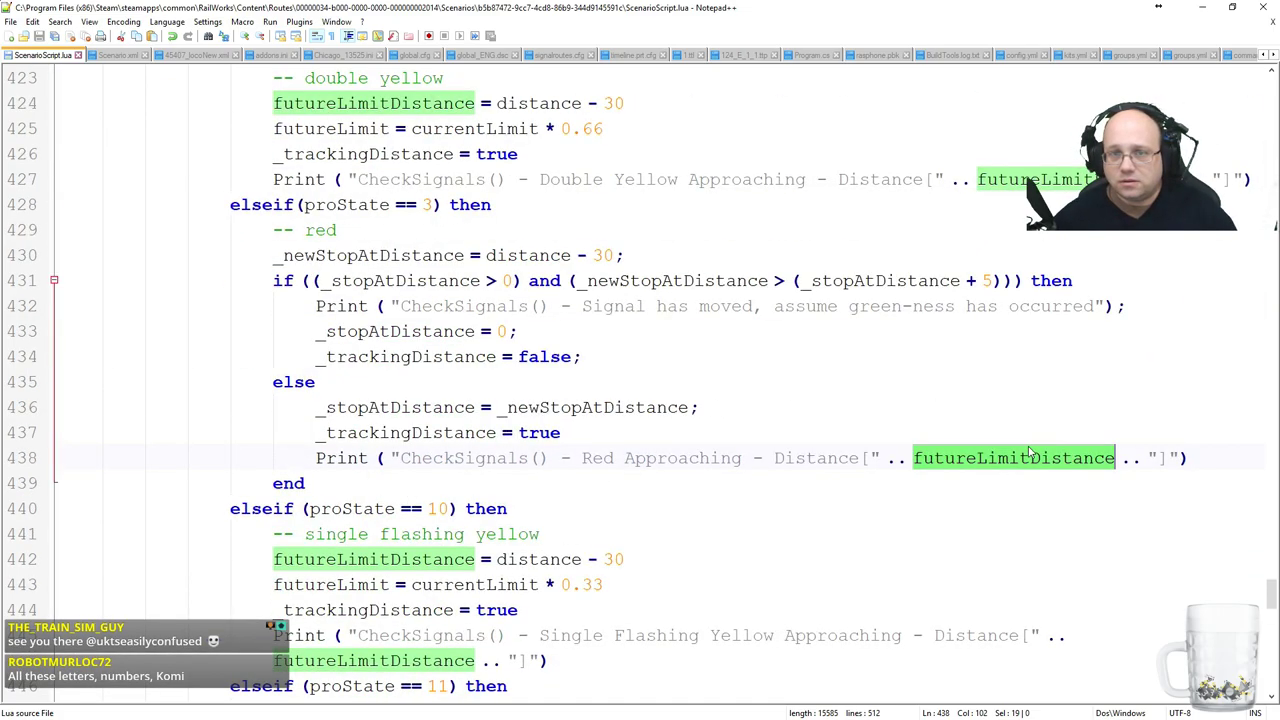
scroll(300, 254, up, 4)
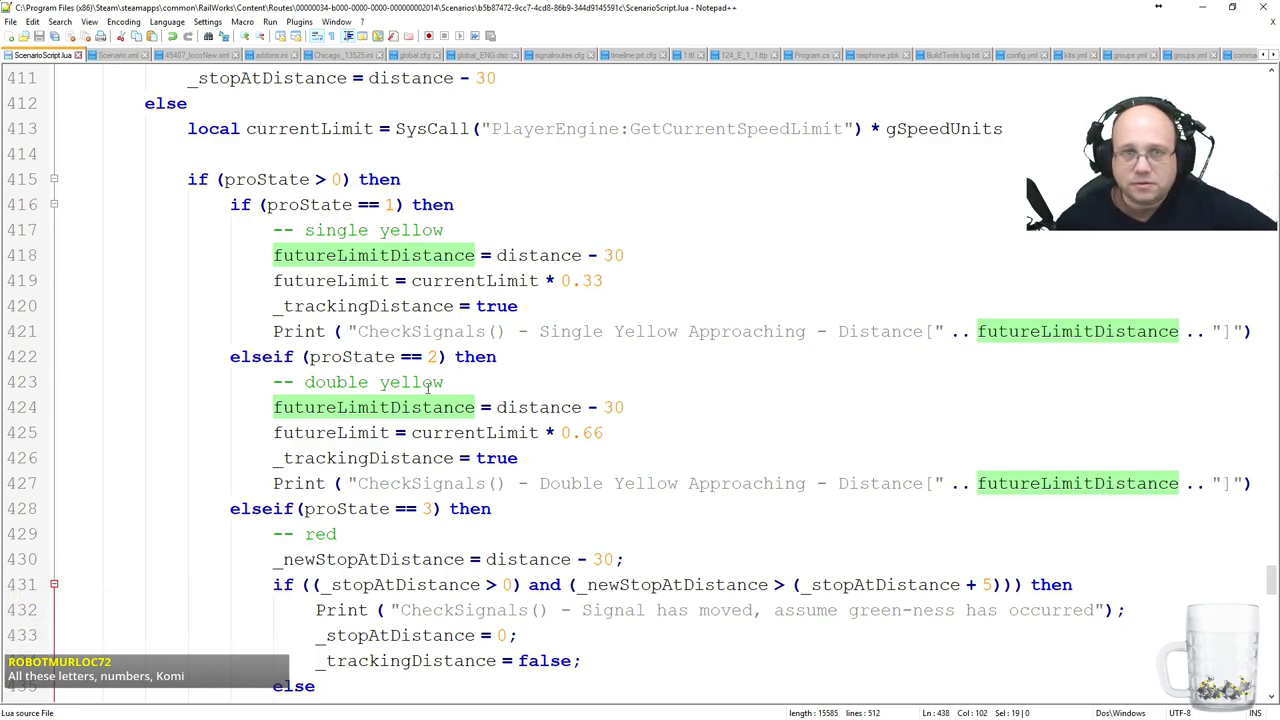
scroll(437, 393, up, 2)
scroll(505, 425, down, 13)
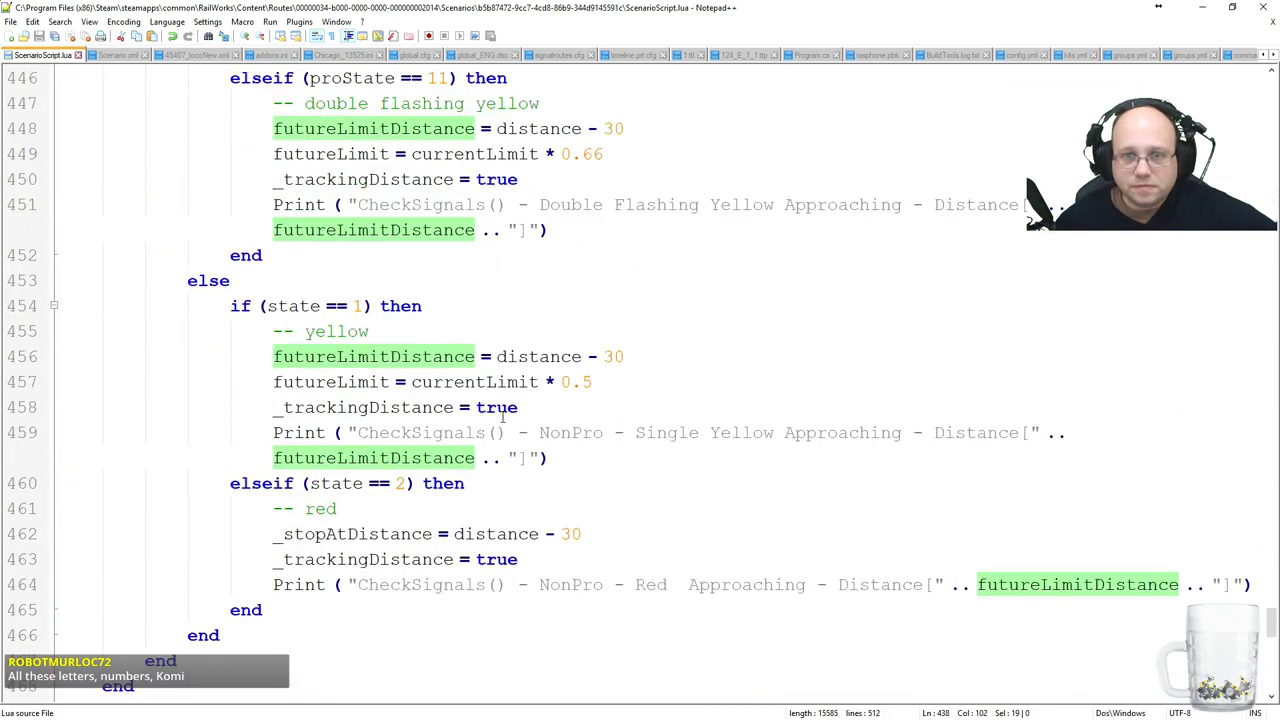
scroll(505, 430, down, 5)
scroll(515, 446, down, 3)
scroll(522, 450, up, 20)
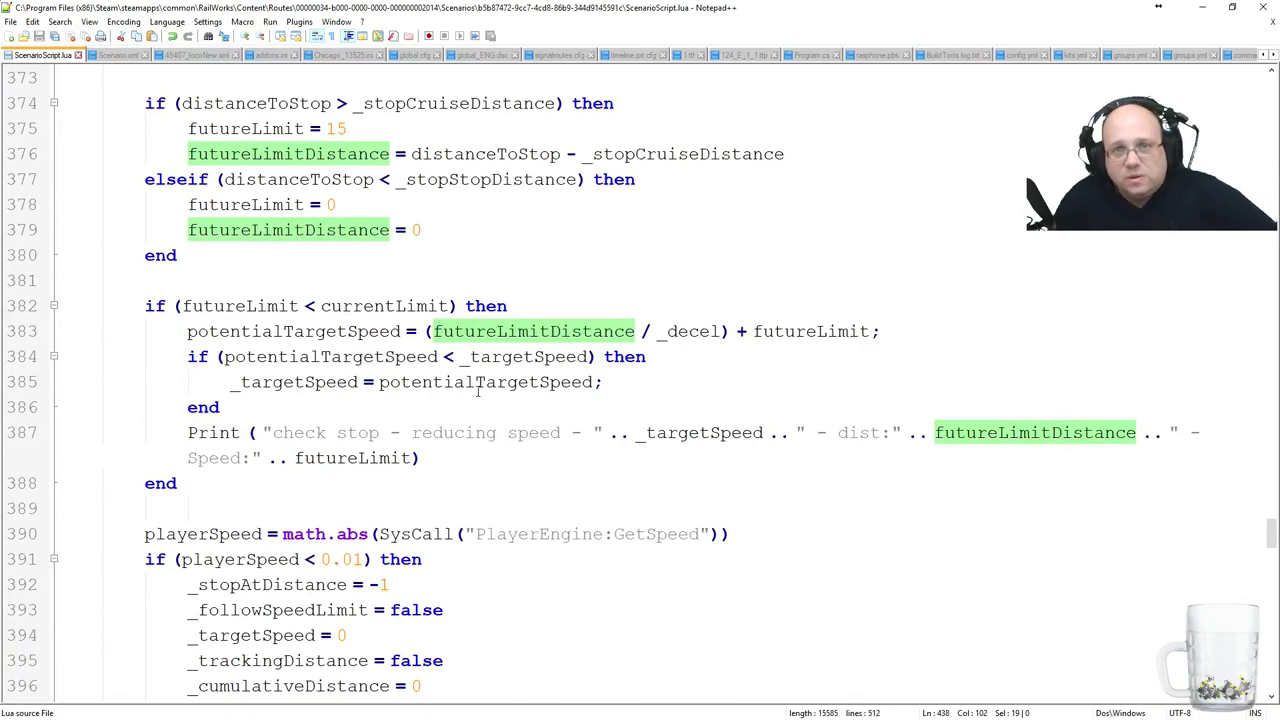
scroll(265, 538, up, 3)
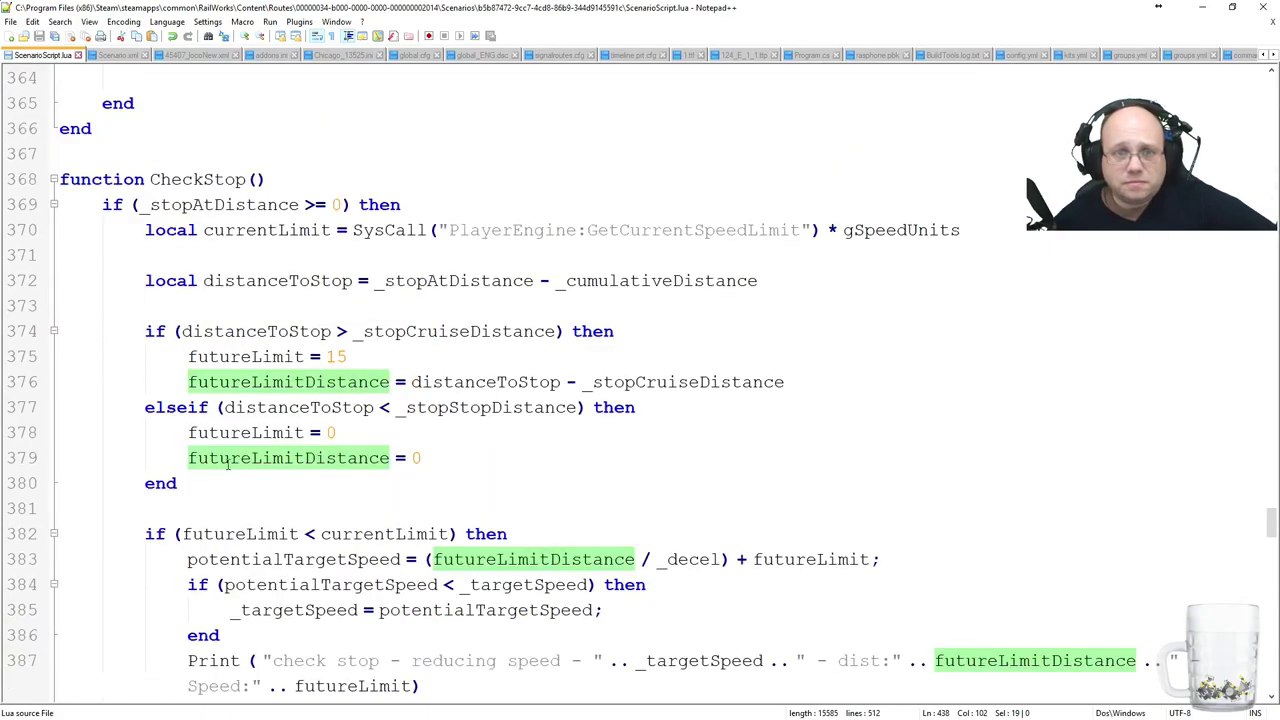
scroll(226, 460, down, 20)
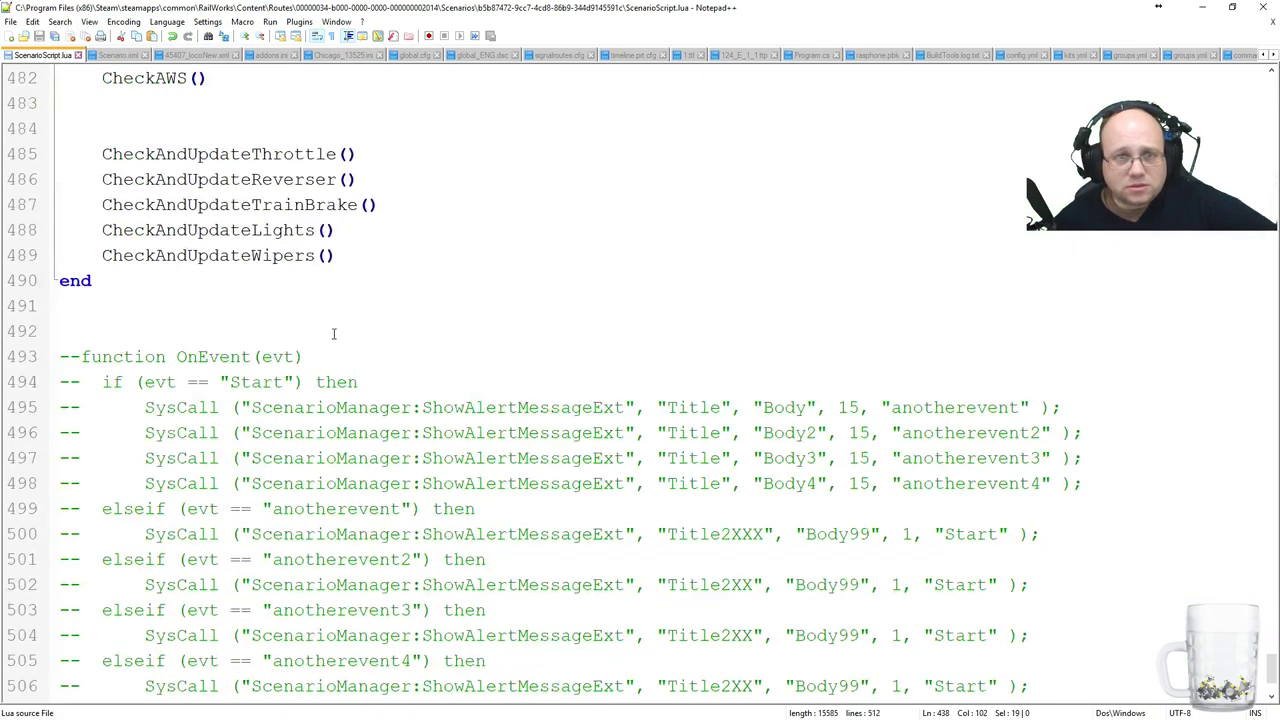
scroll(245, 145, up, 2)
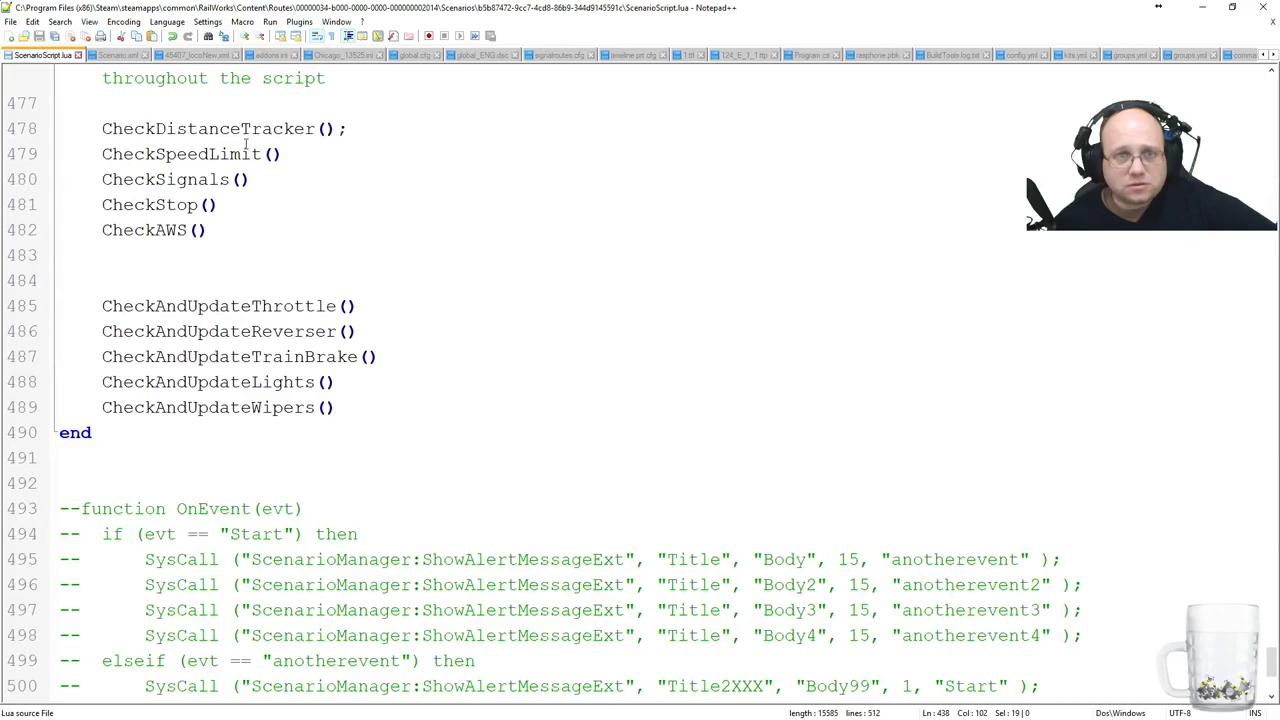
Find the CheckSpeedLimit definition, highlighting its futureLimitDistance uses and every use of distance.
double_click(190, 155)
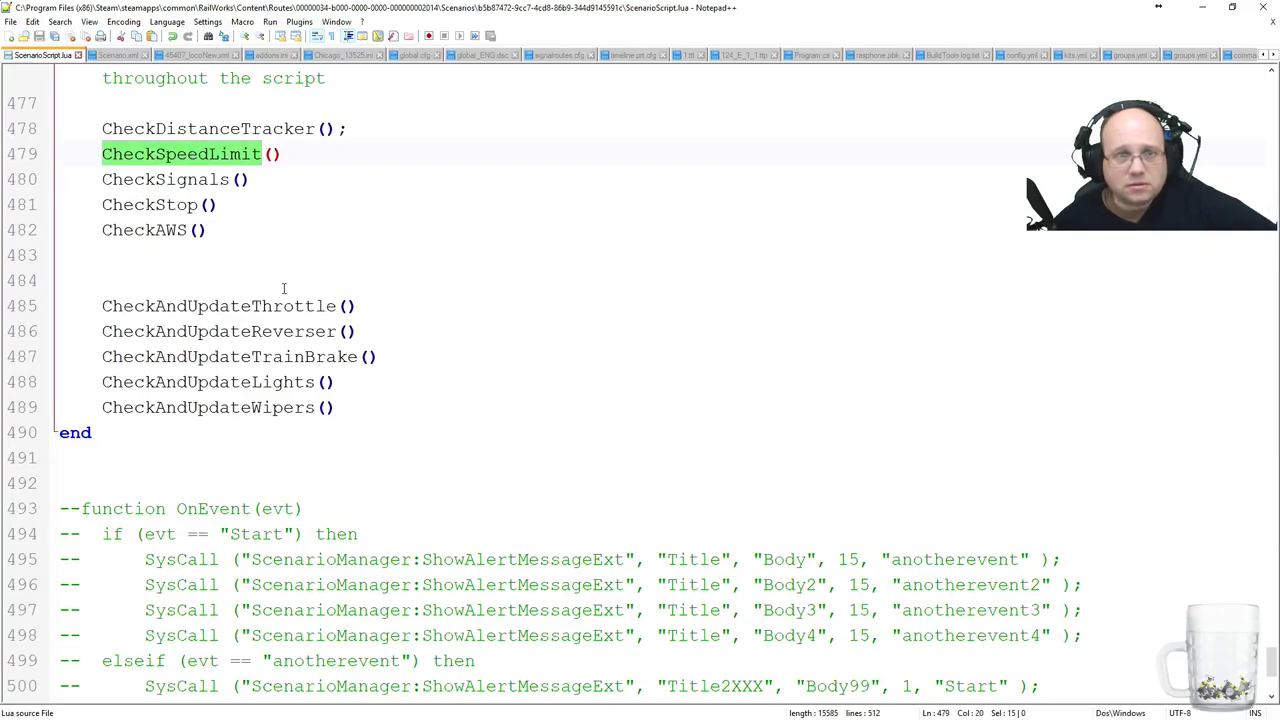
scroll(677, 338, up, 20)
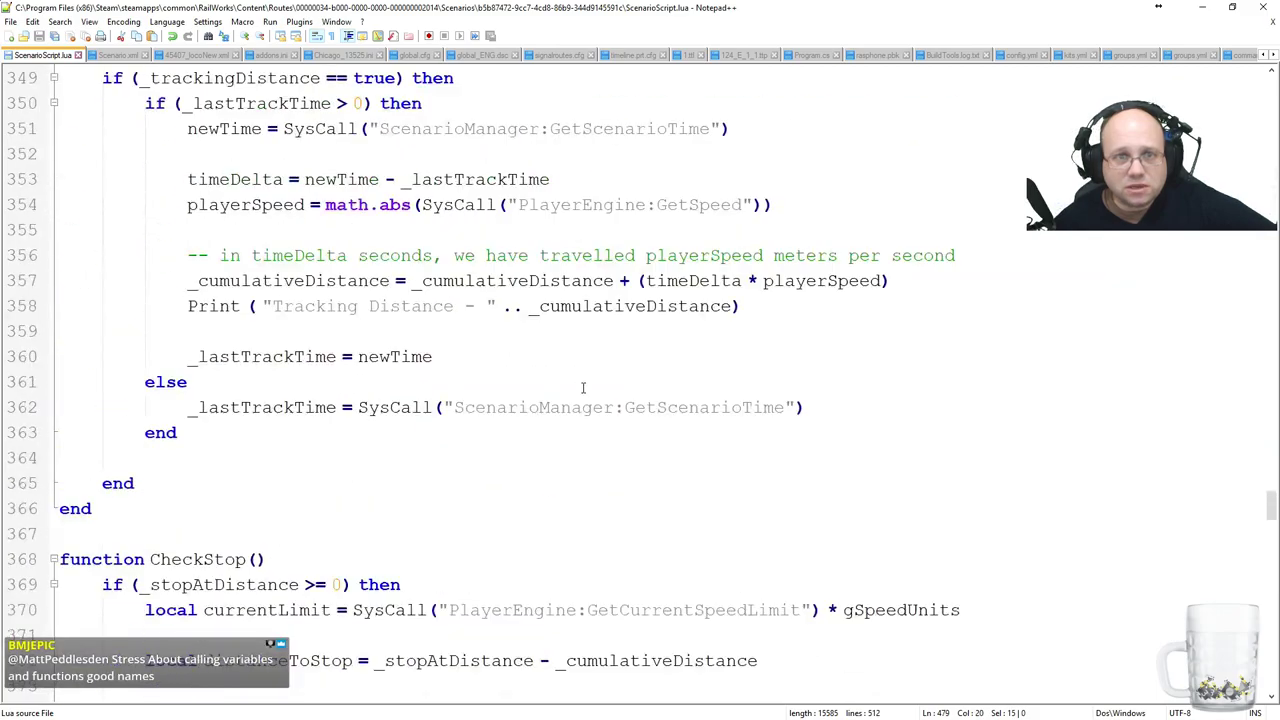
scroll(590, 380, up, 18)
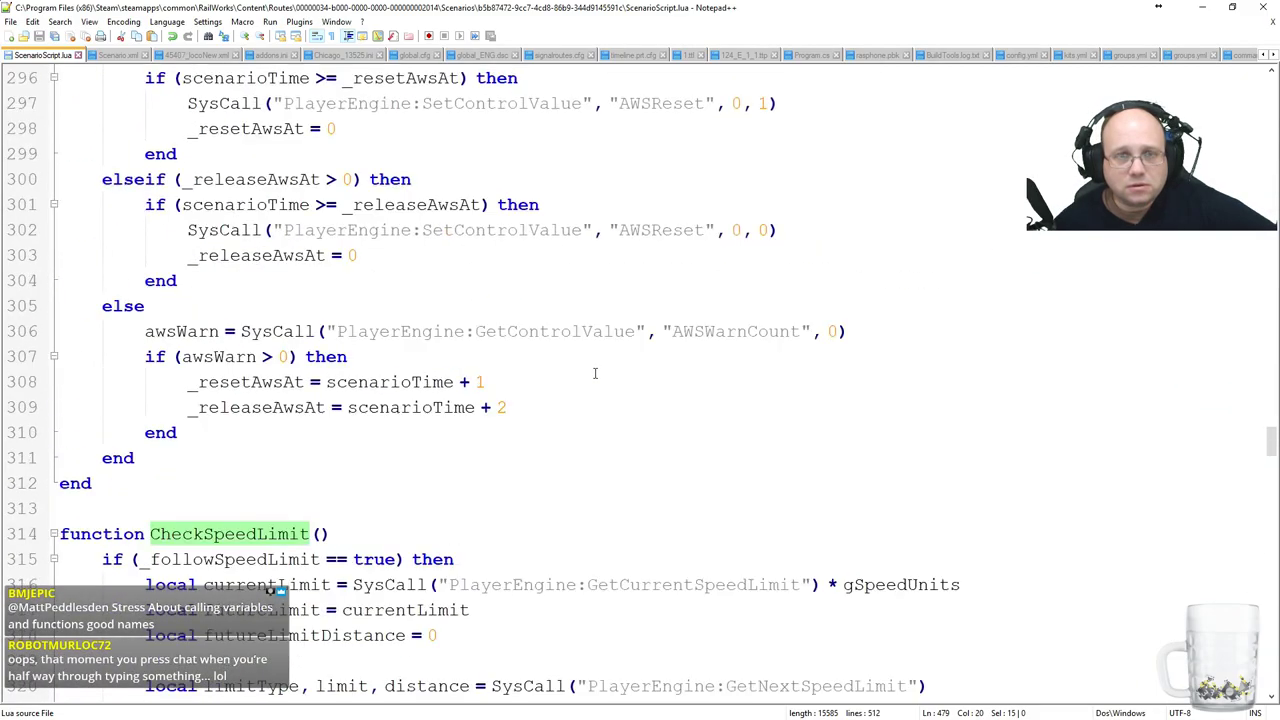
scroll(594, 371, down, 6)
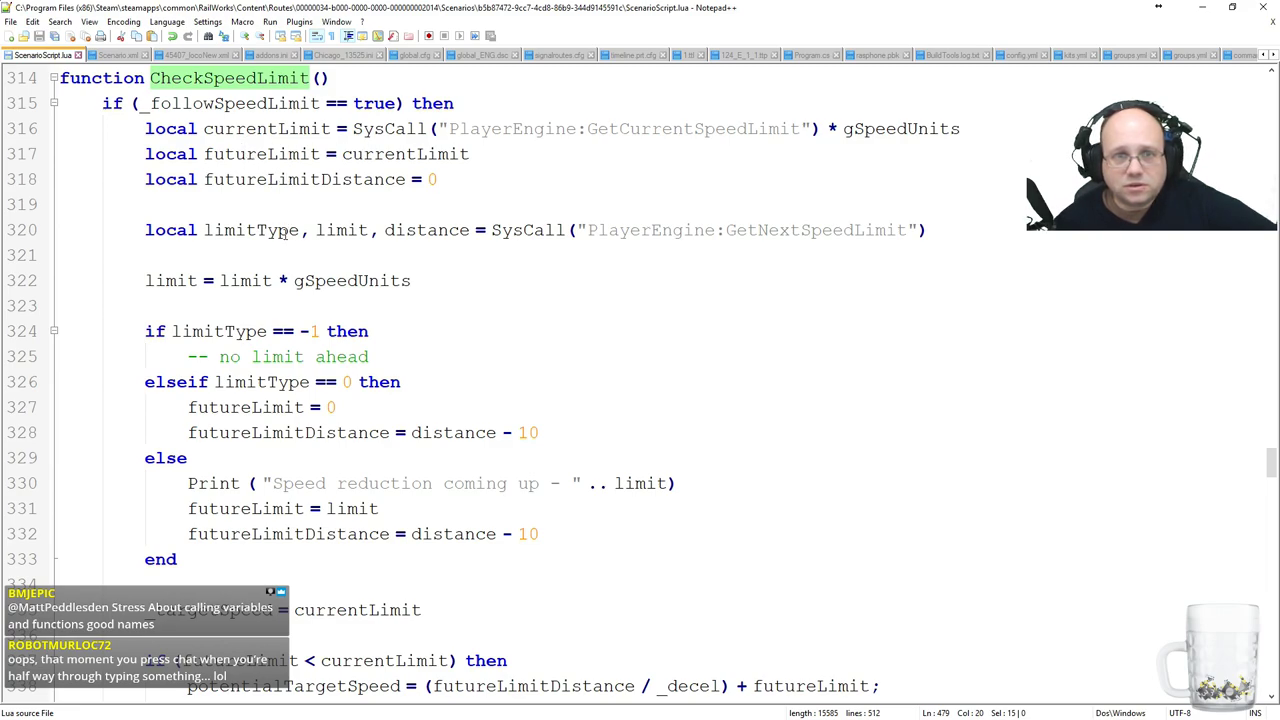
double_click(248, 528)
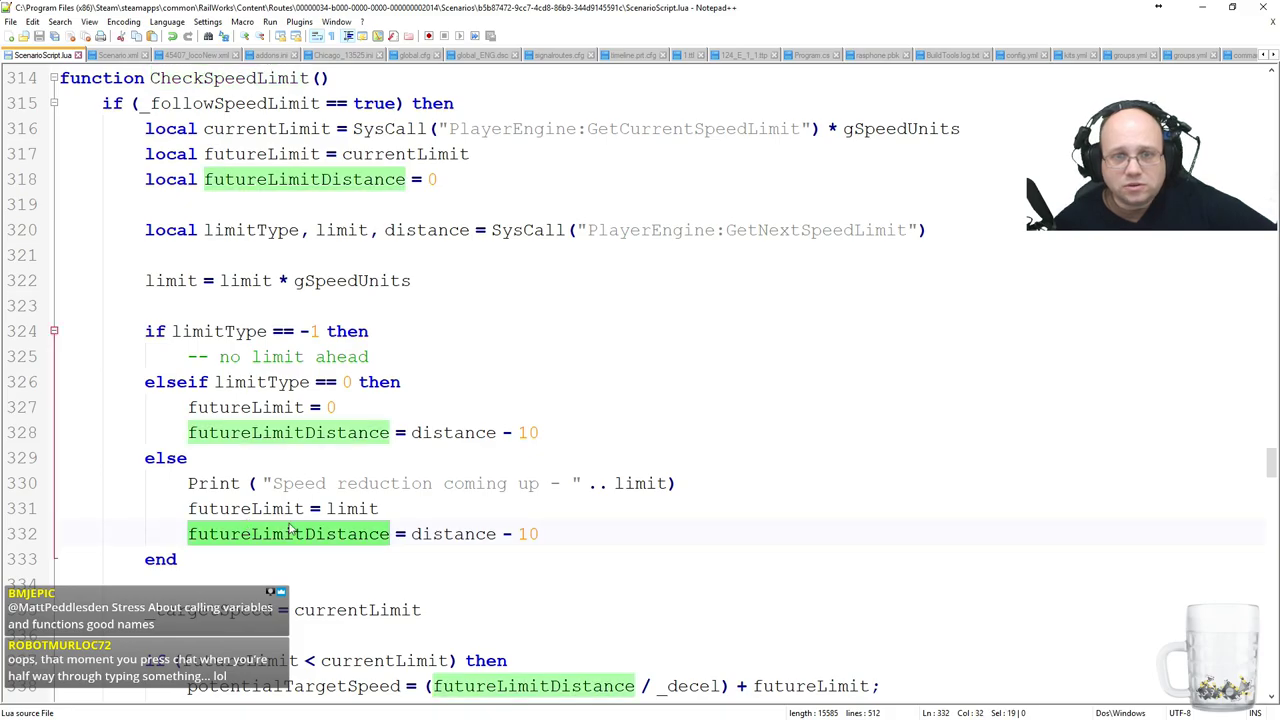
scroll(307, 432, down, 20)
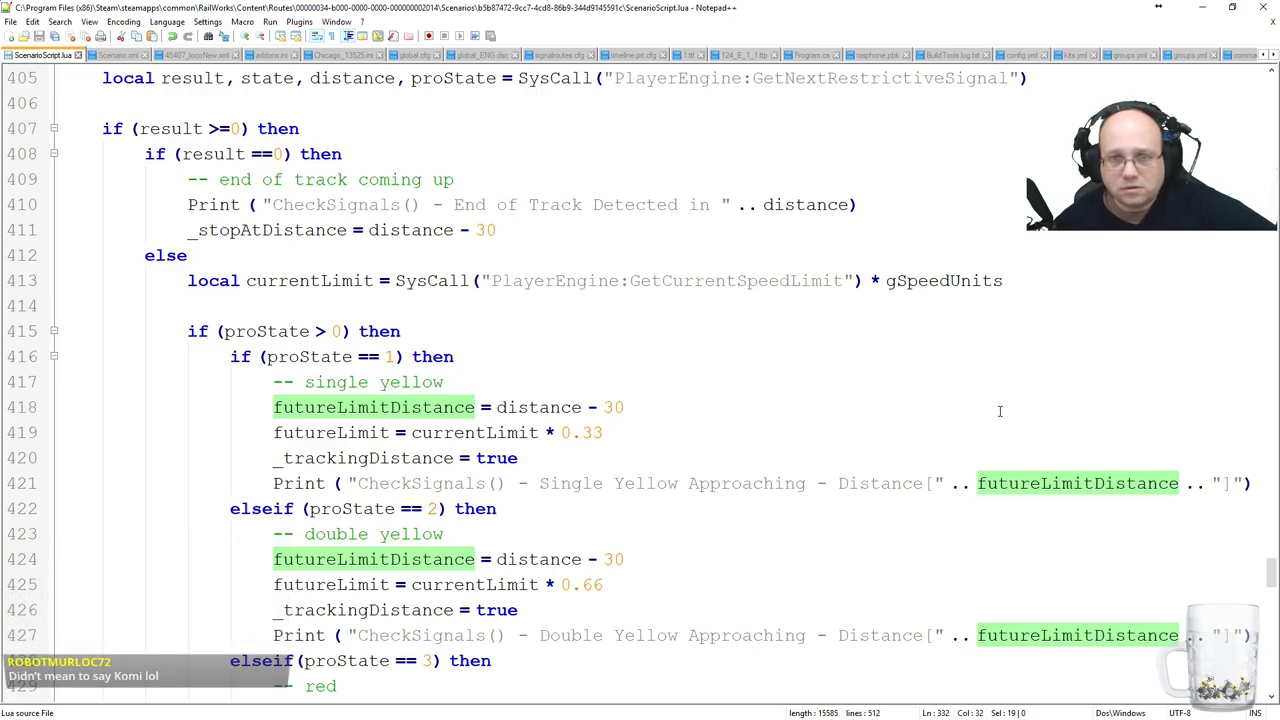
scroll(669, 446, down, 6)
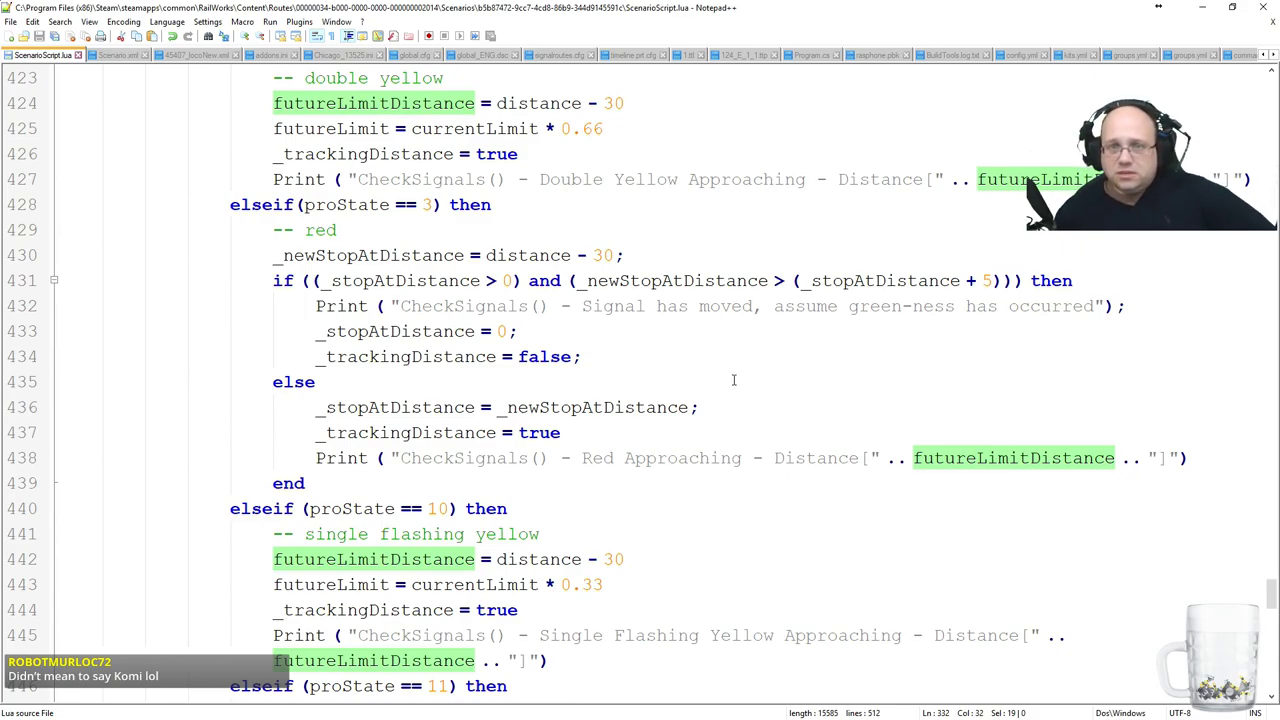
double_click(518, 258)
scroll(609, 363, up, 4)
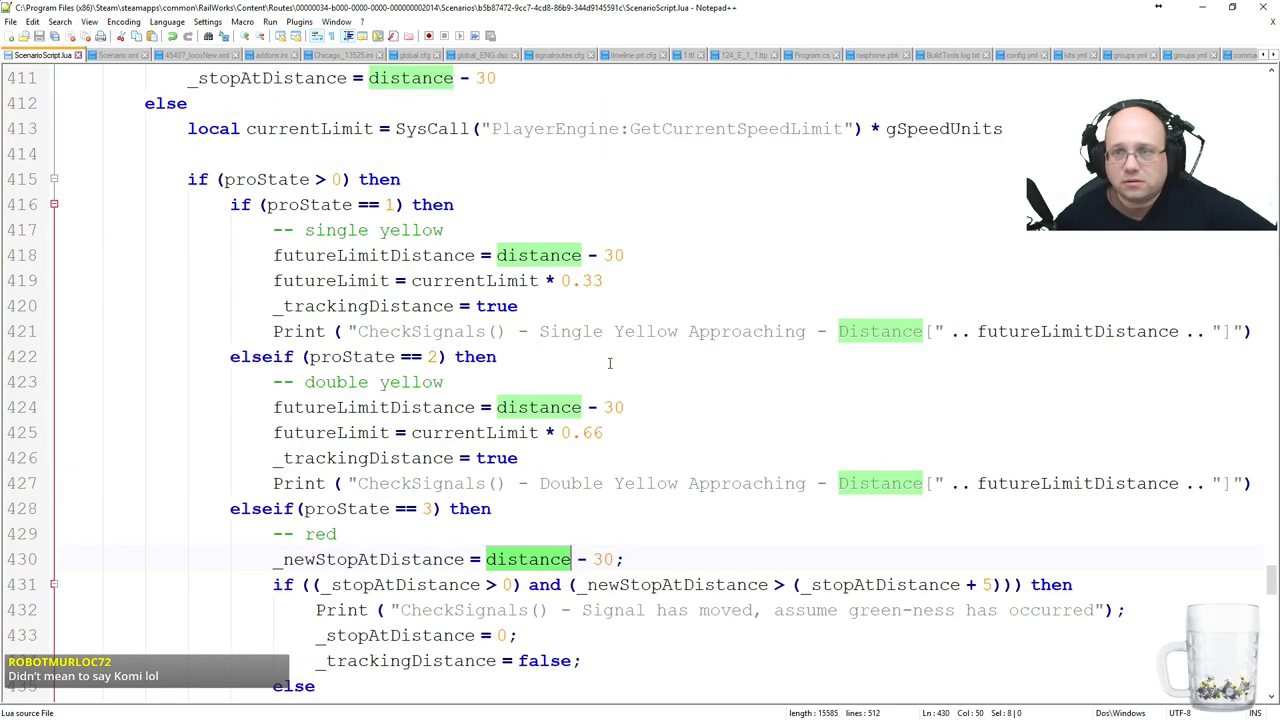
scroll(609, 363, up, 20)
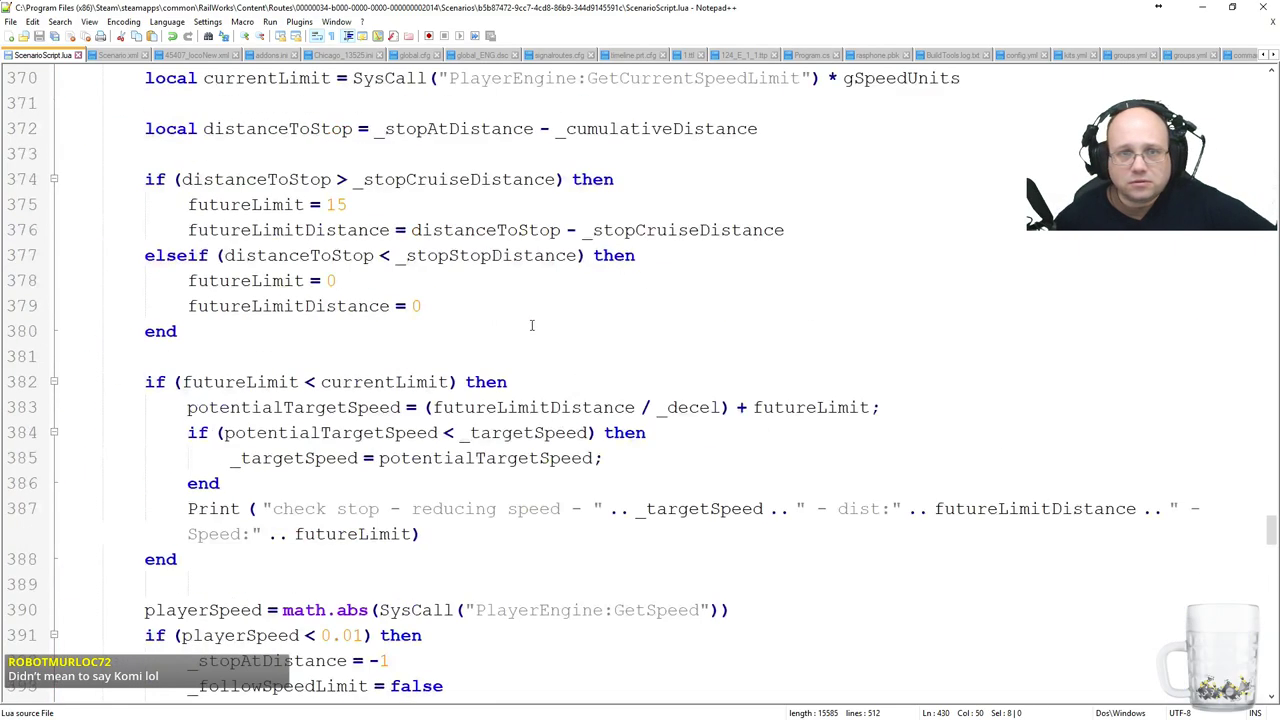
scroll(376, 362, up, 8)
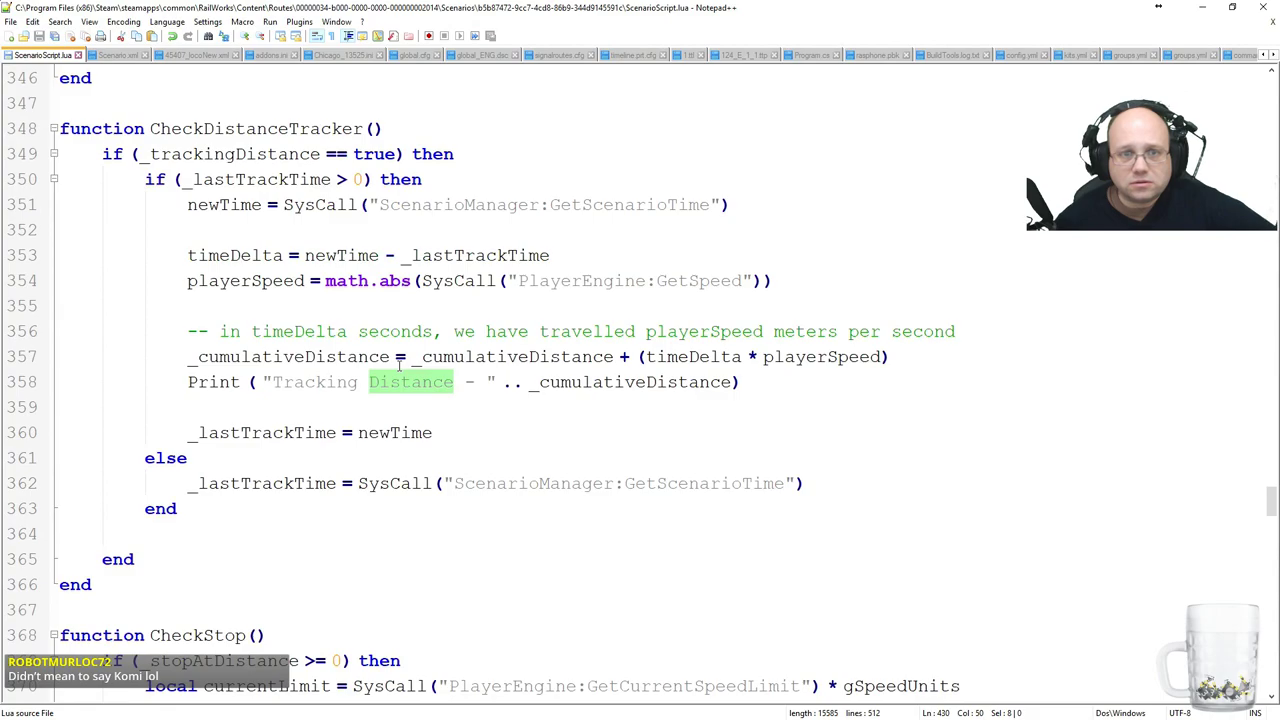
scroll(400, 360, up, 7)
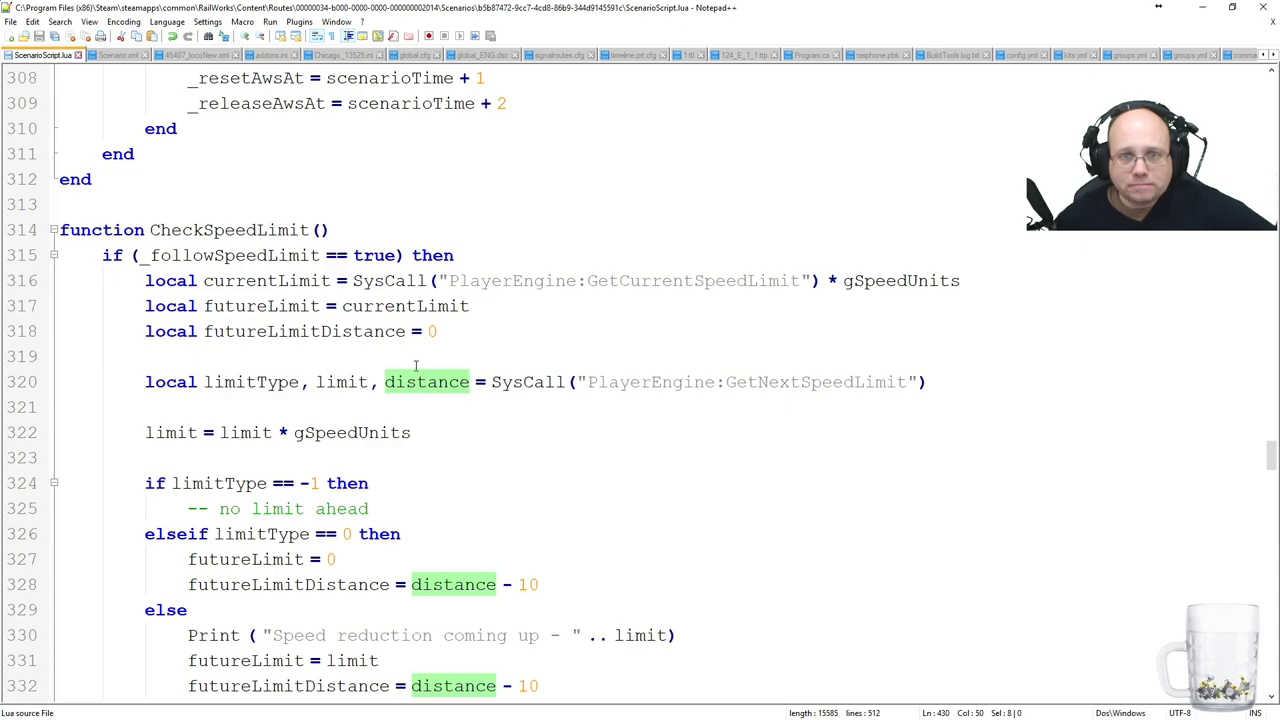
scroll(445, 371, down, 2)
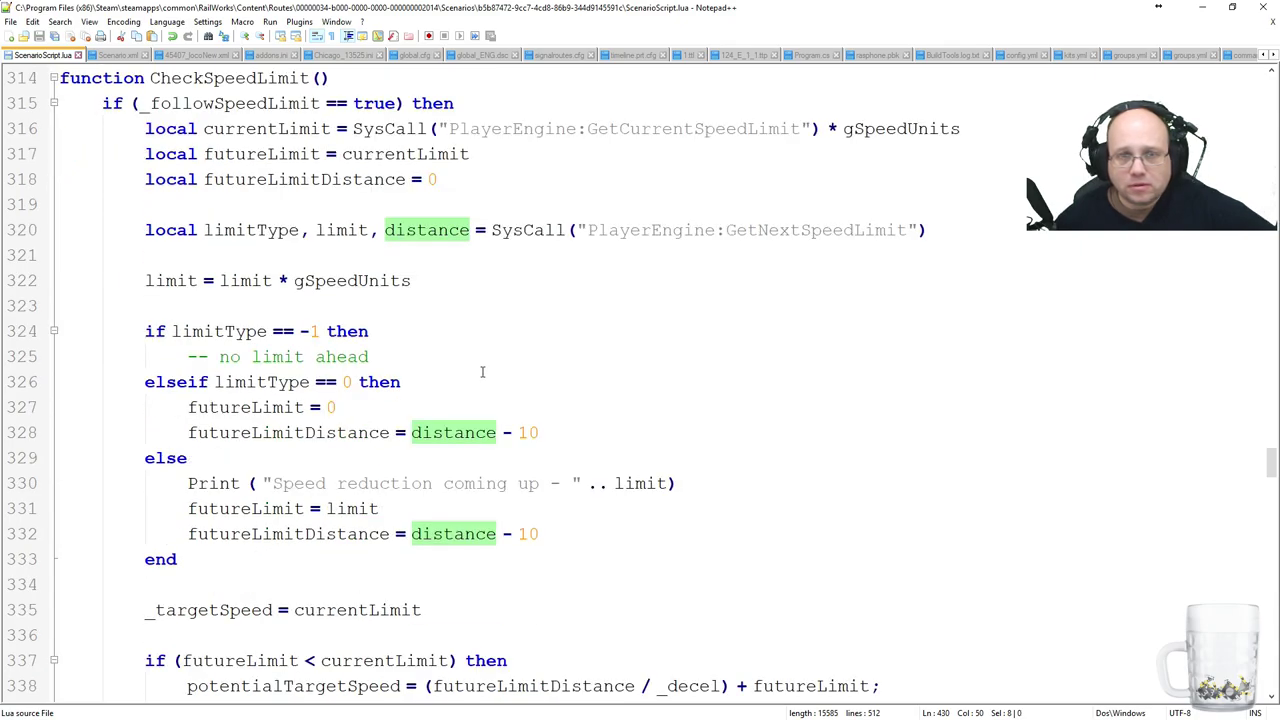
scroll(482, 372, up, 12)
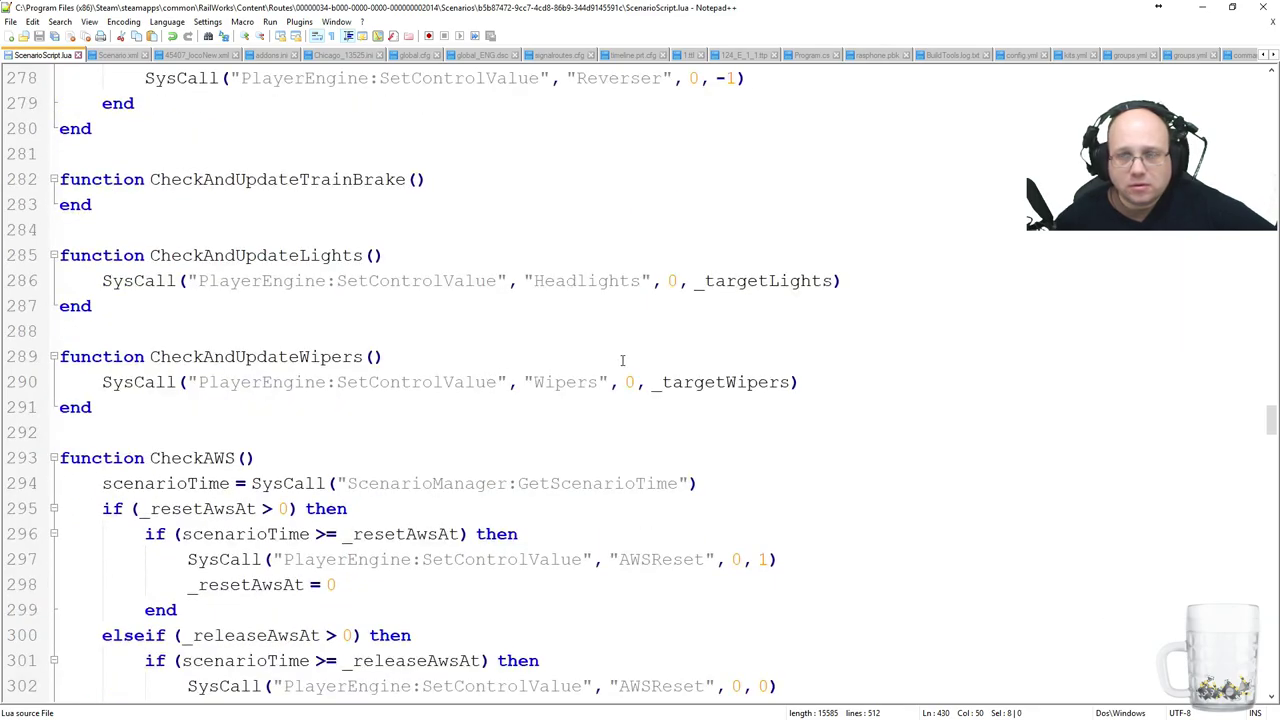
scroll(934, 397, down, 20)
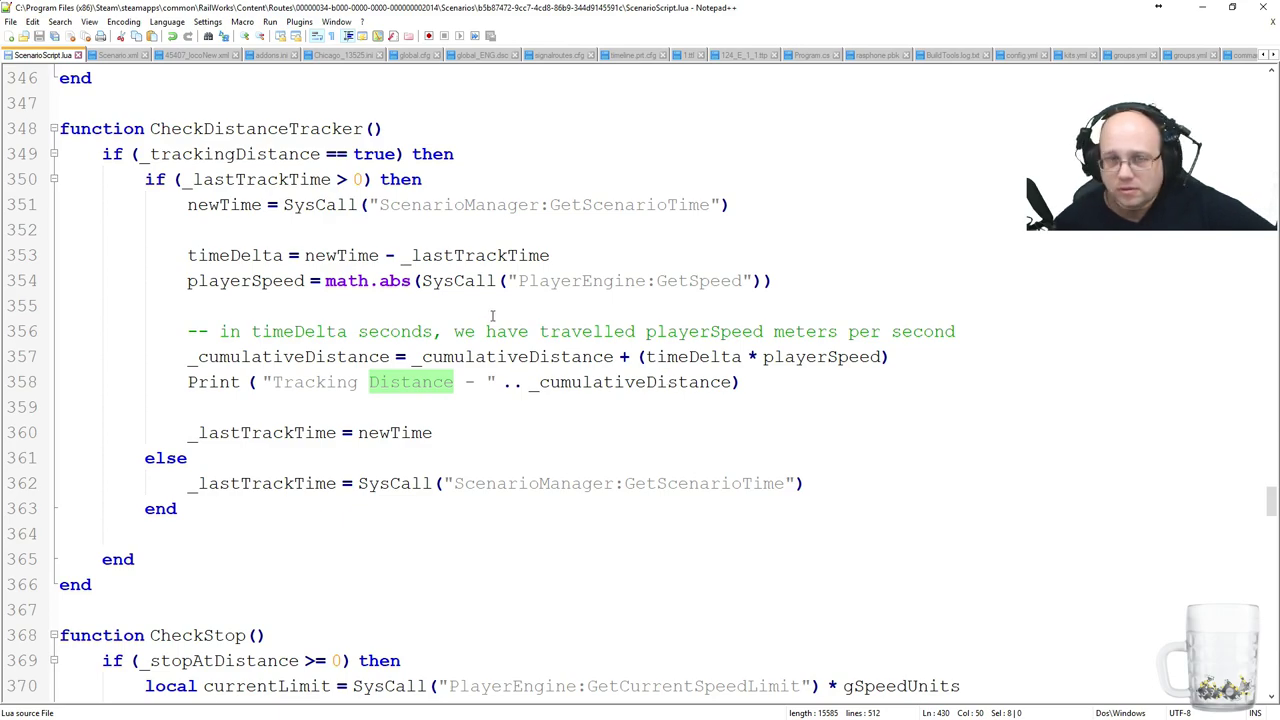
scroll(496, 307, down, 6)
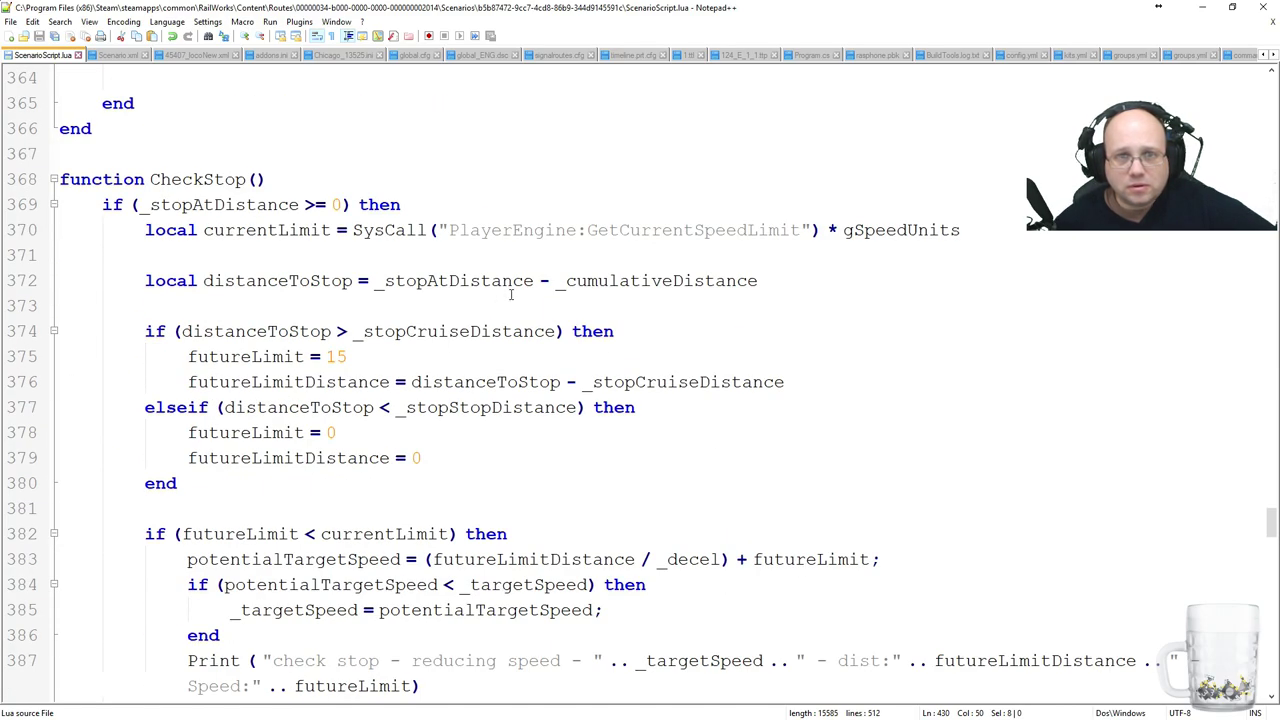
scroll(510, 294, down, 5)
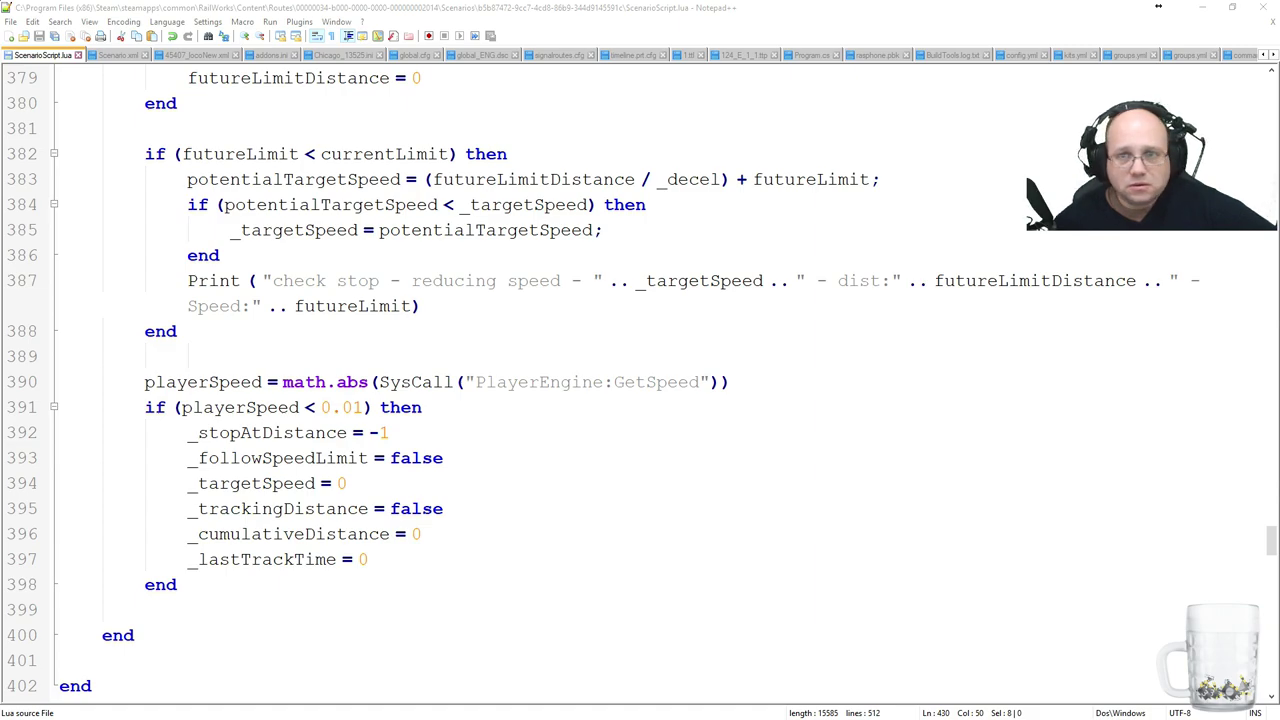
double_click(1047, 287)
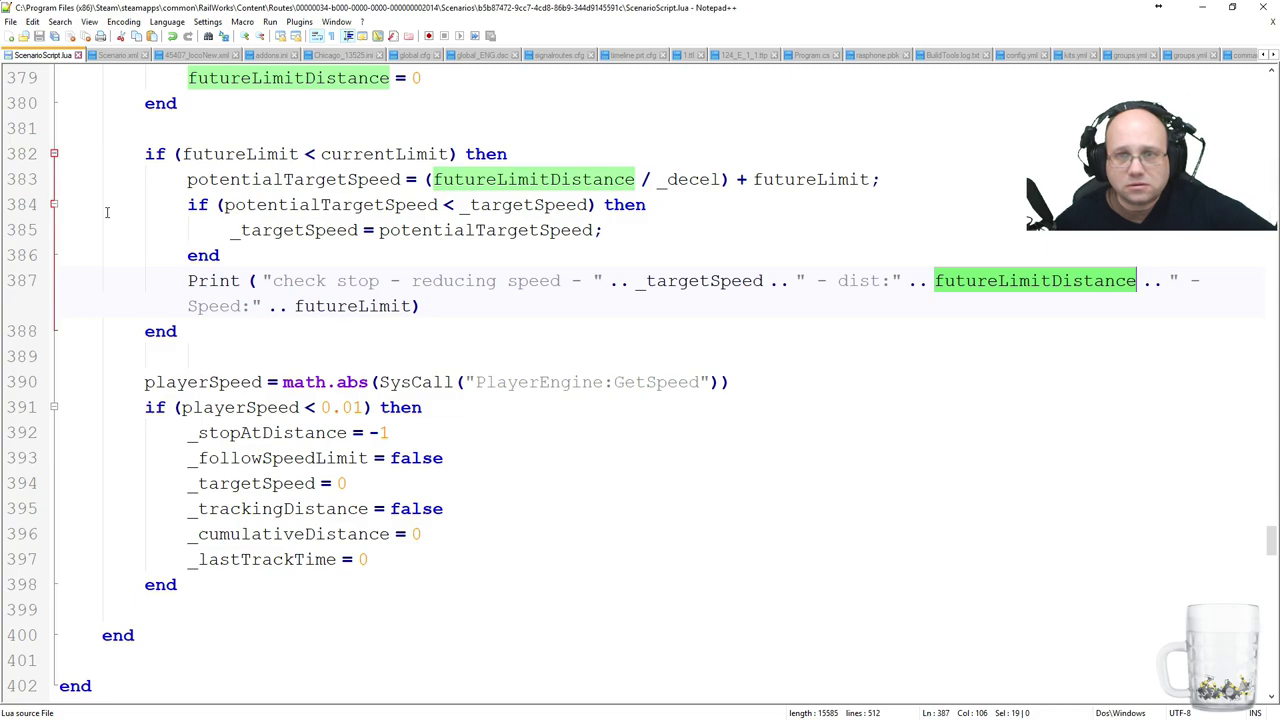
scroll(127, 232, up, 5)
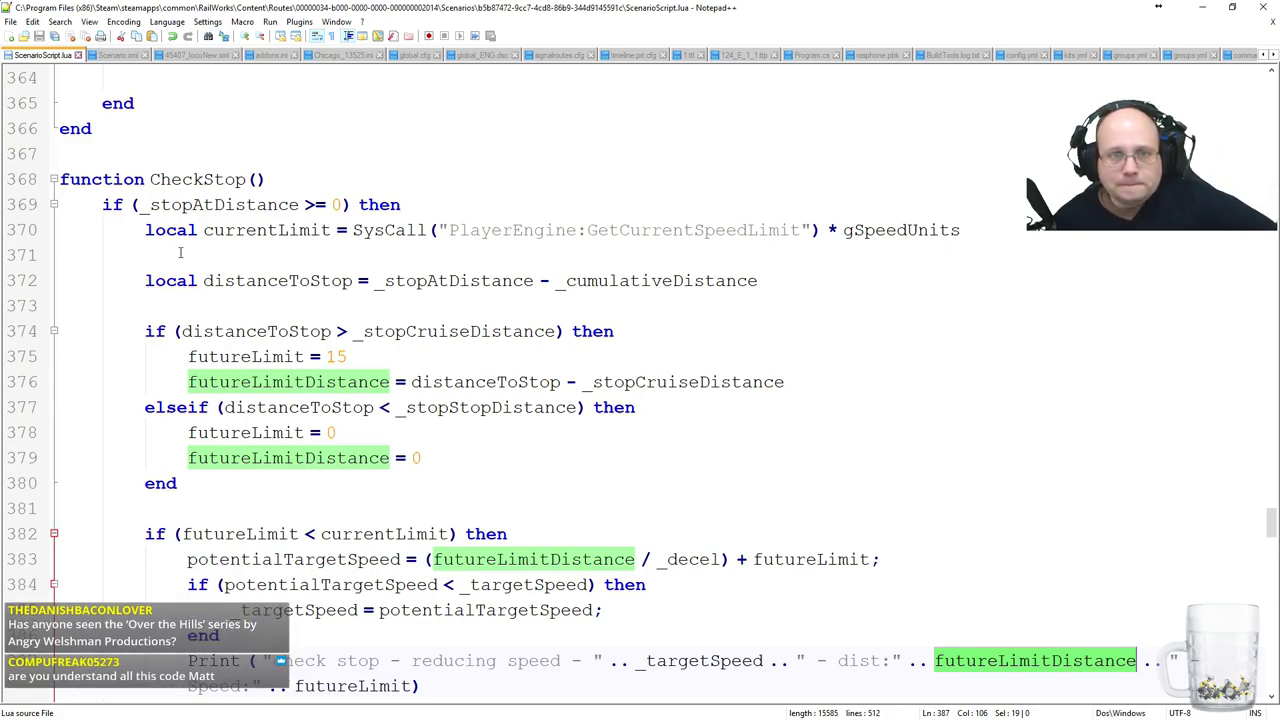
scroll(216, 280, down, 8)
scroll(260, 320, down, 5)
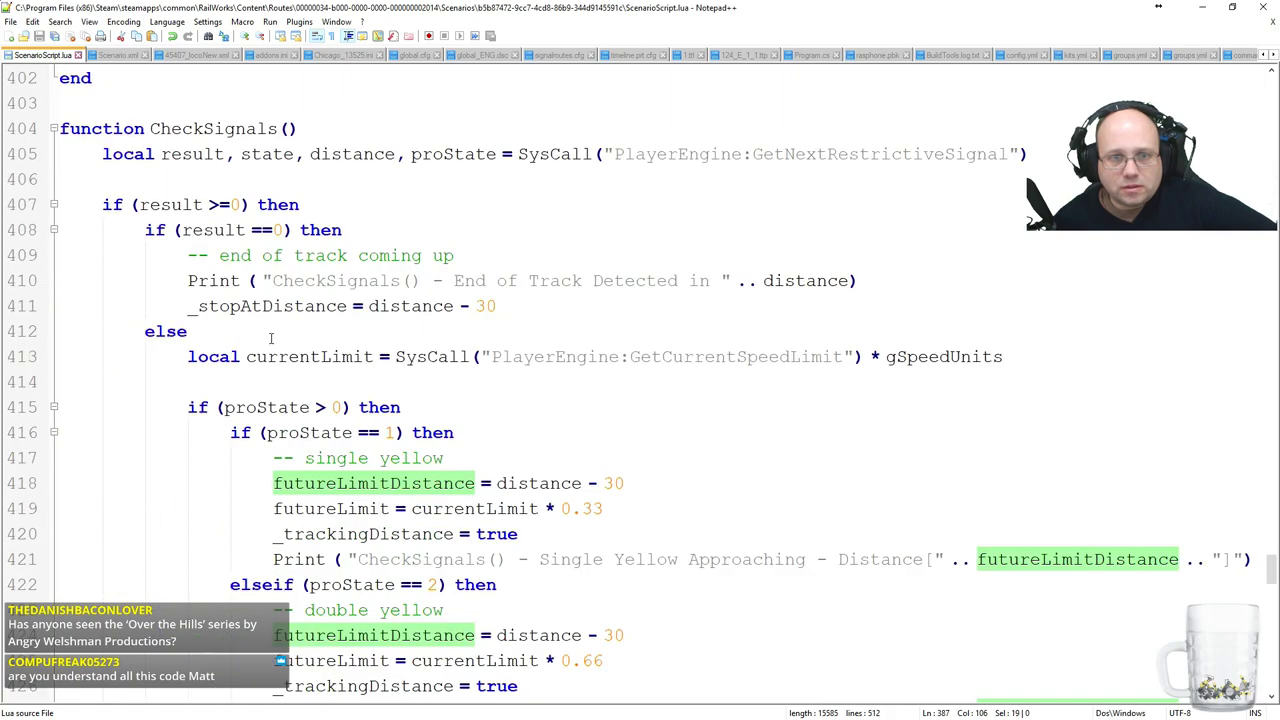
scroll(270, 339, down, 4)
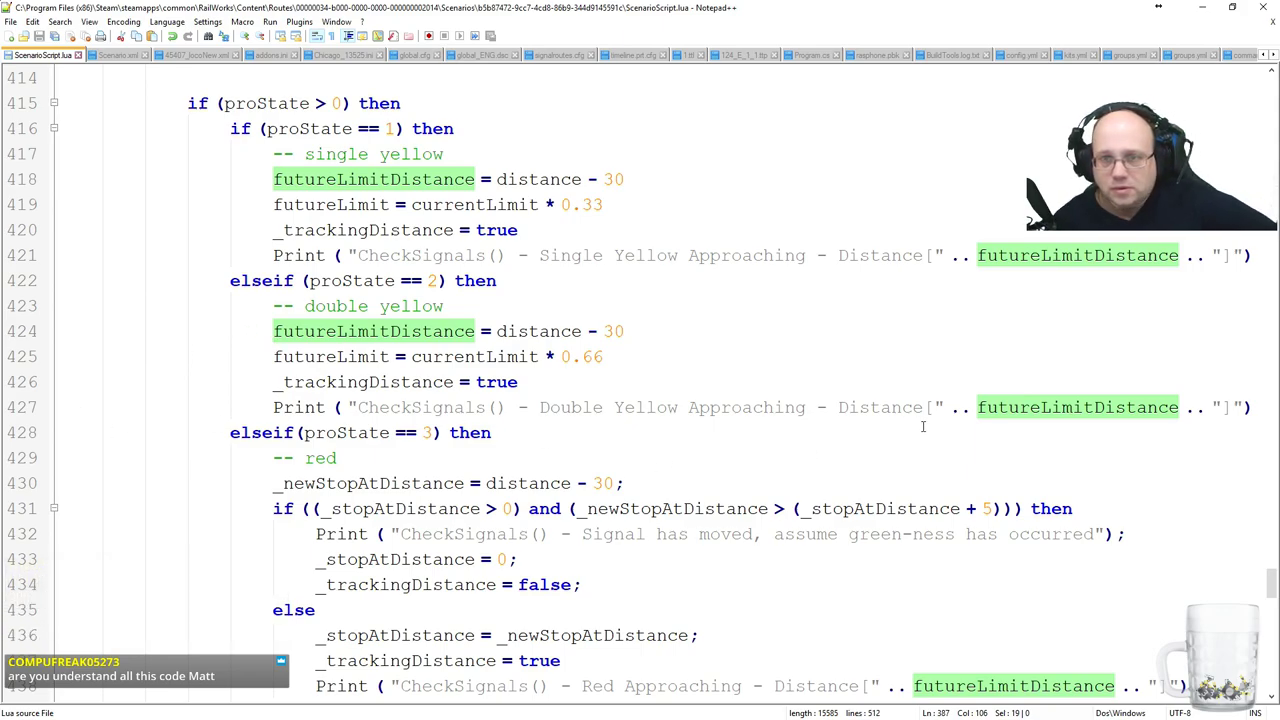
scroll(923, 426, down, 3)
Replace futureLimitDistance with _newStopAtDistance in the red-signal Print on line 438.
click(996, 457)
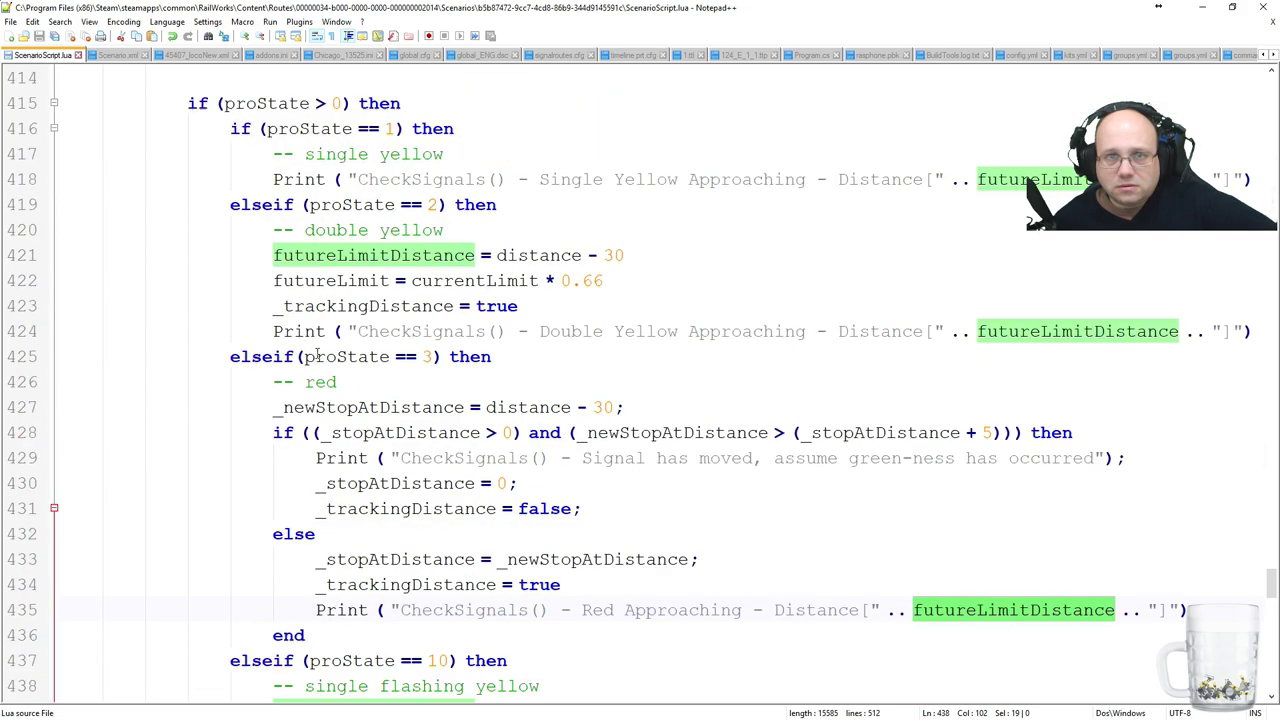
scroll(359, 362, up, 3)
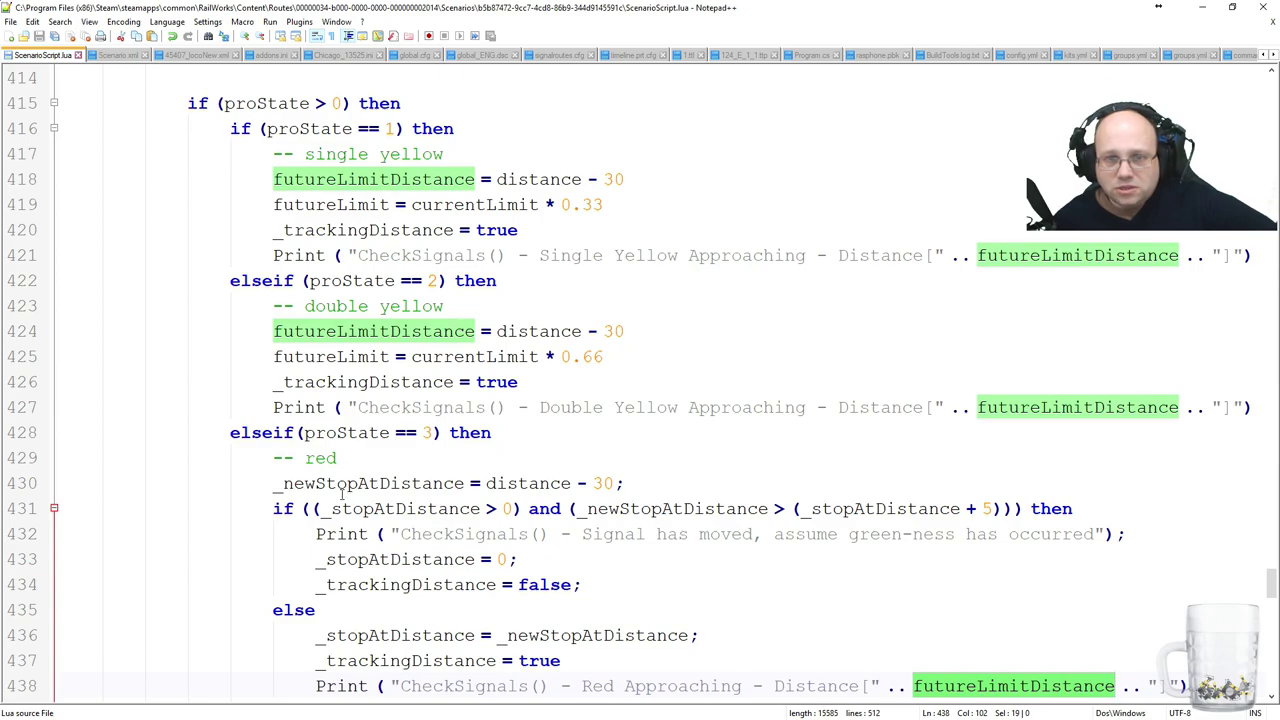
double_click(415, 488)
key(ctrl+c)
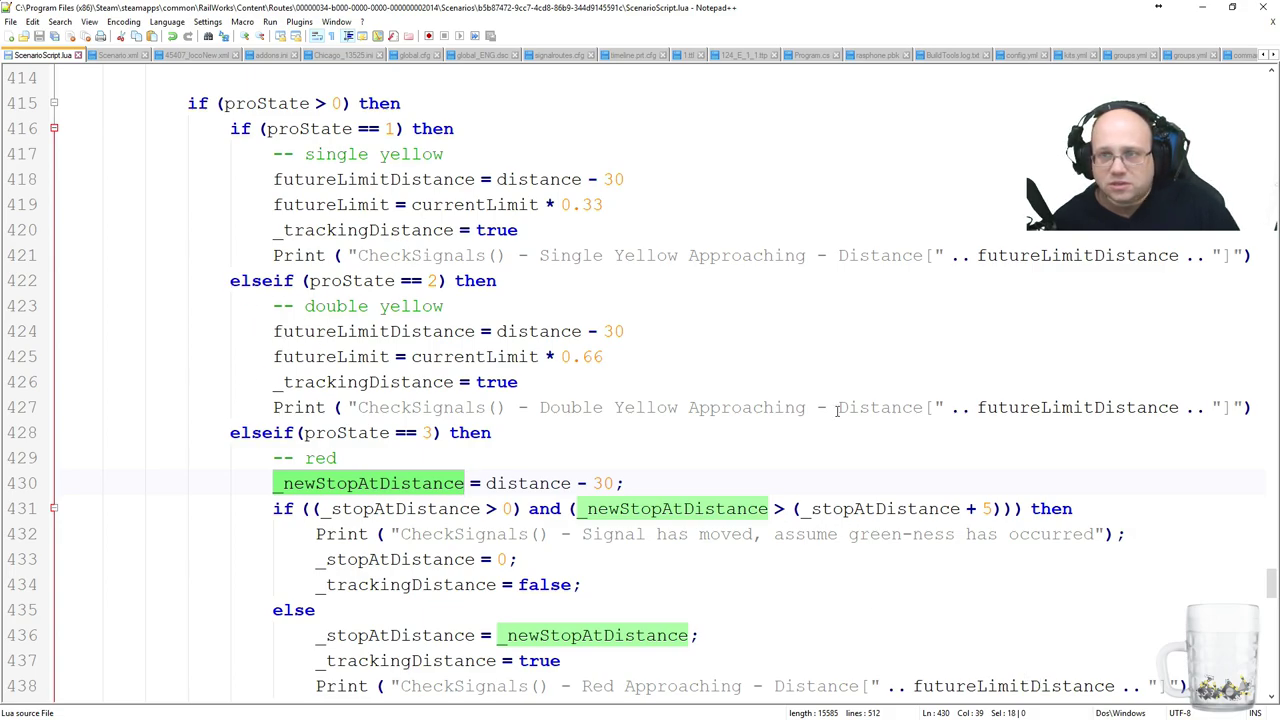
scroll(860, 412, down, 3)
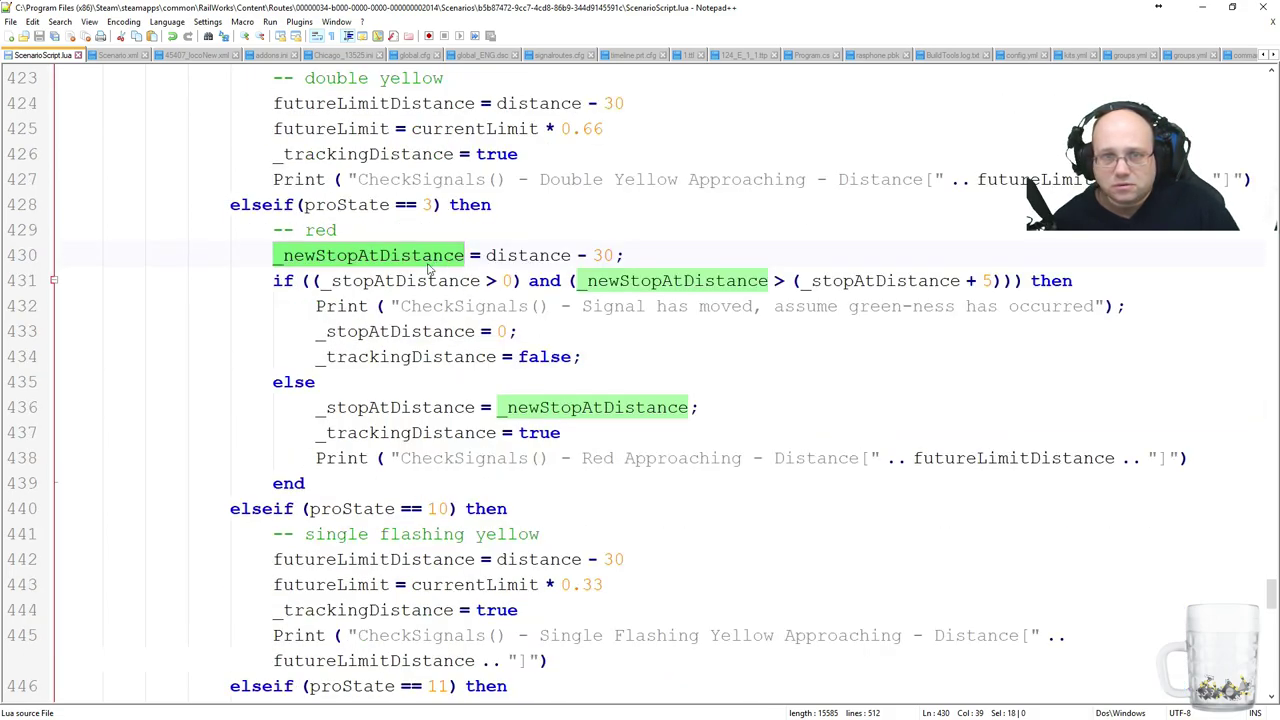
double_click(941, 457)
key(ctrl+v)
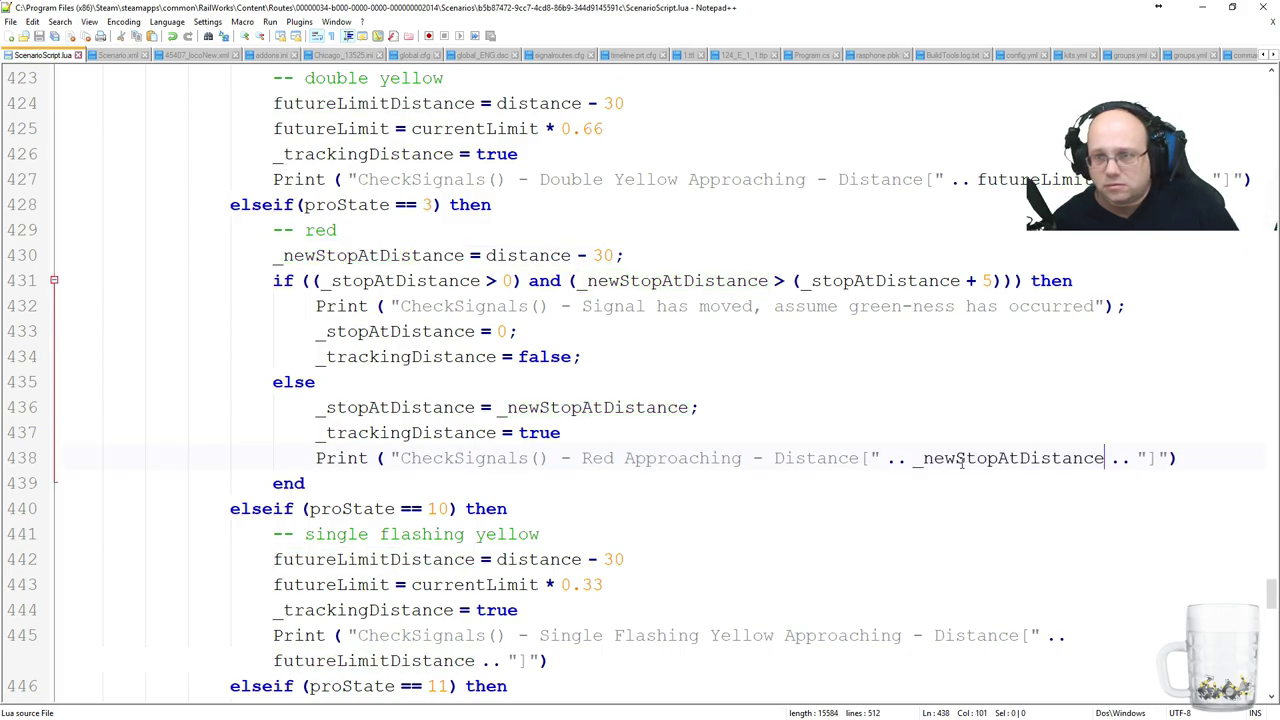
Replace futureLimitDistance with _stopAtDistance in the non-pro red-signal Print on line 464.
scroll(862, 452, down, 4)
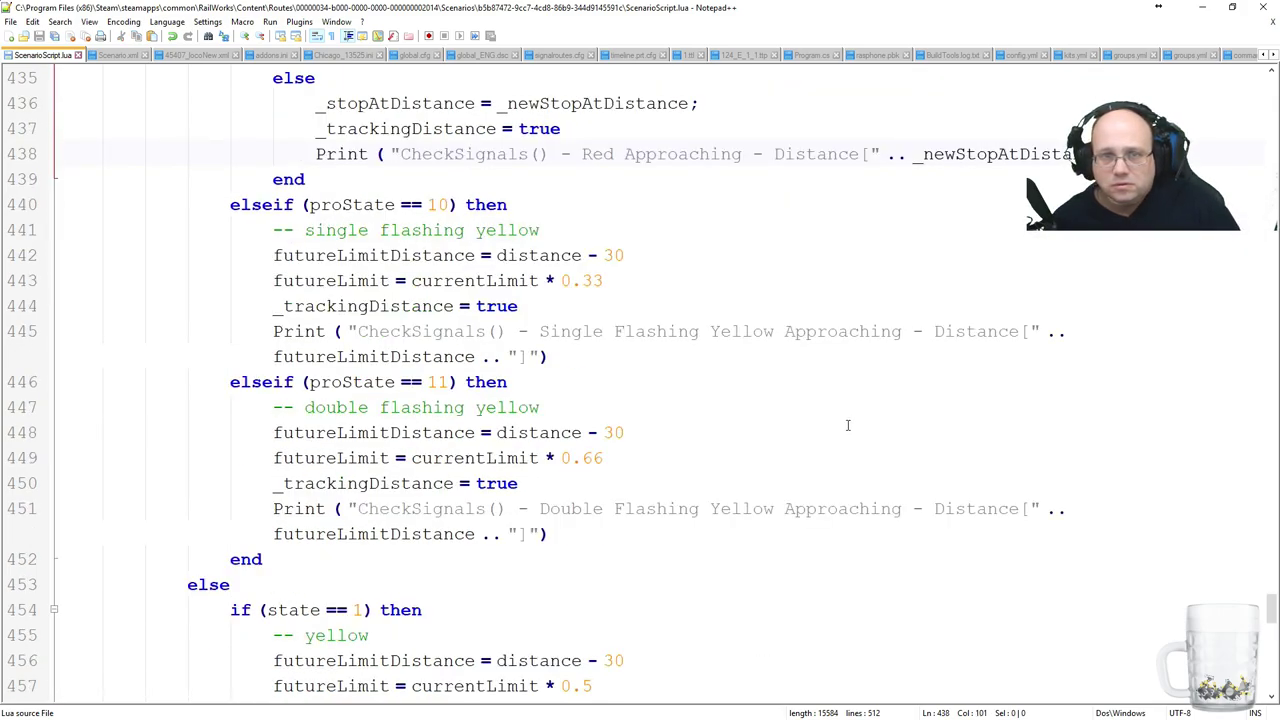
double_click(395, 534)
scroll(450, 400, down, 4)
scroll(600, 410, down, 1)
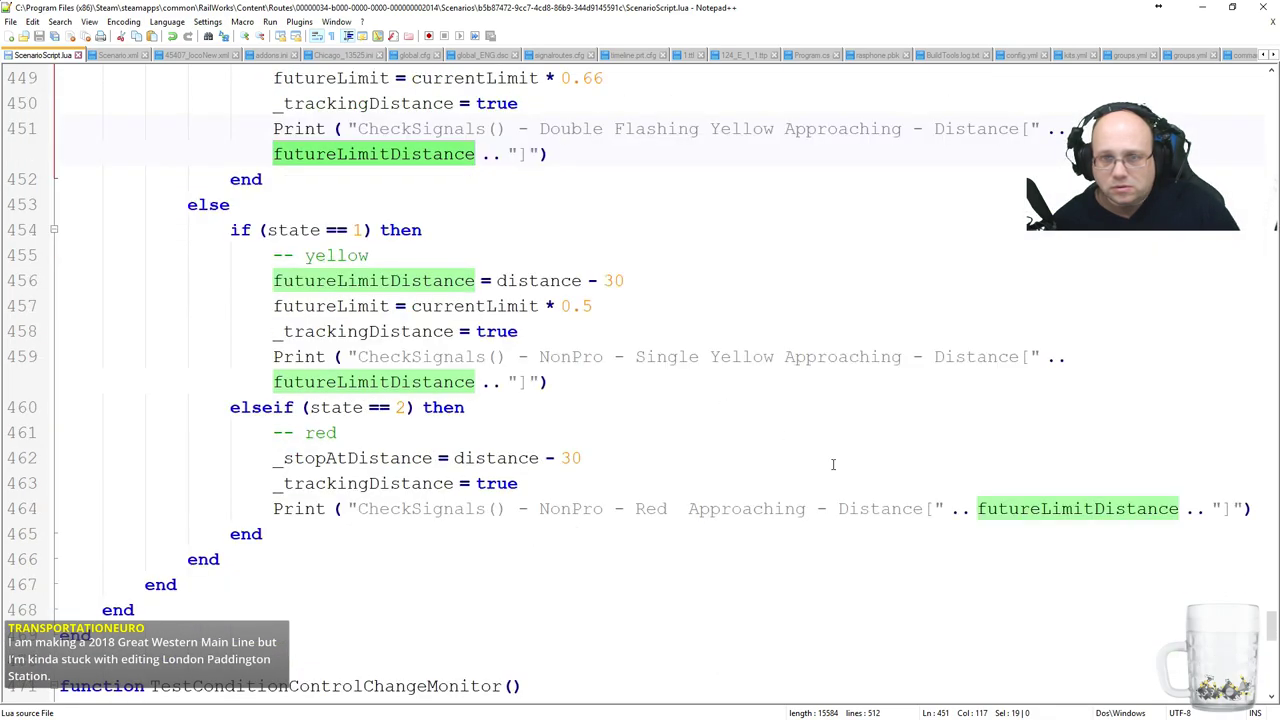
double_click(352, 460)
key(ctrl+c)
double_click(1095, 509)
key(ctrl+v)
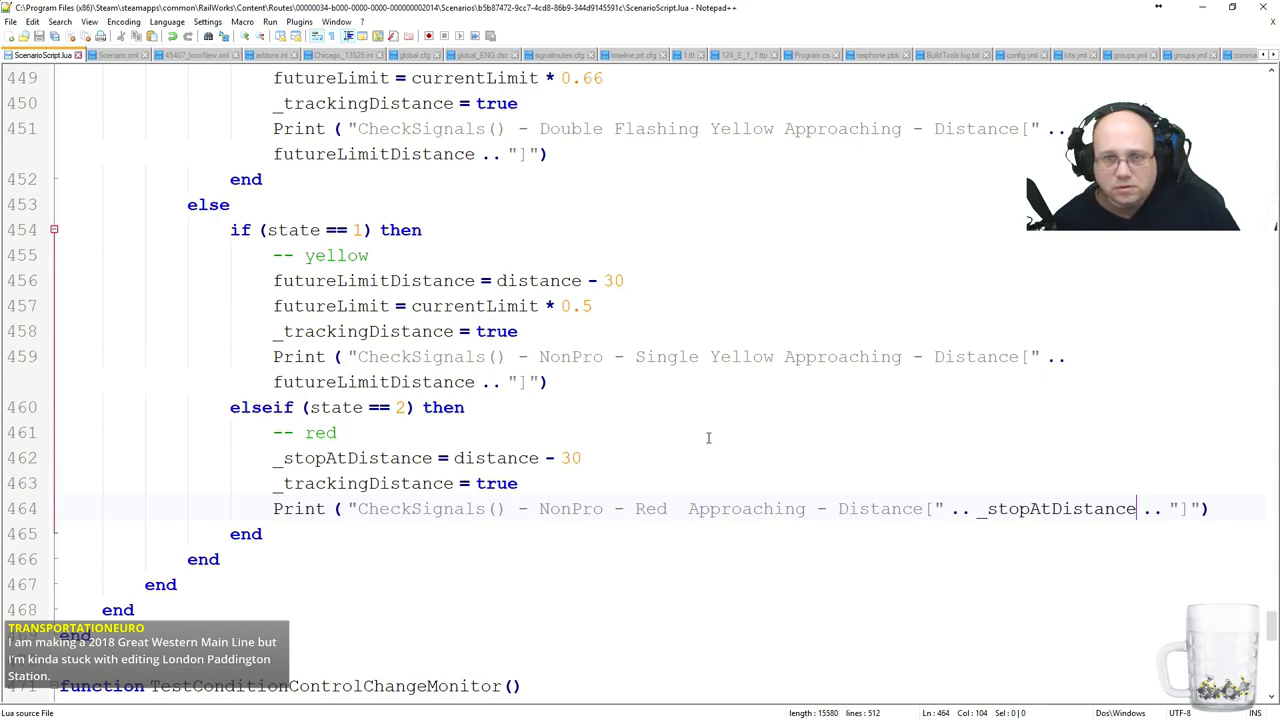
scroll(627, 463, up, 8)
scroll(627, 463, up, 2)
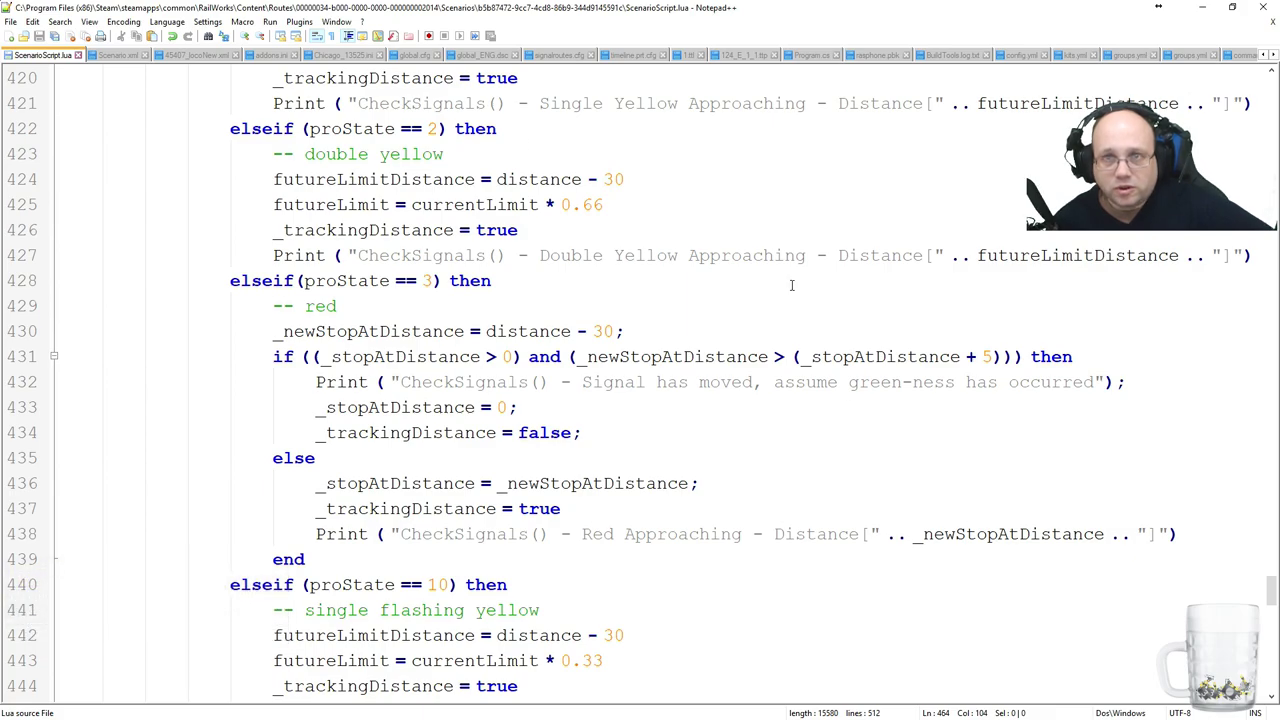
Leave the drive for the World Editor, accepting loss of the current driving session.
key(alt+Tab)
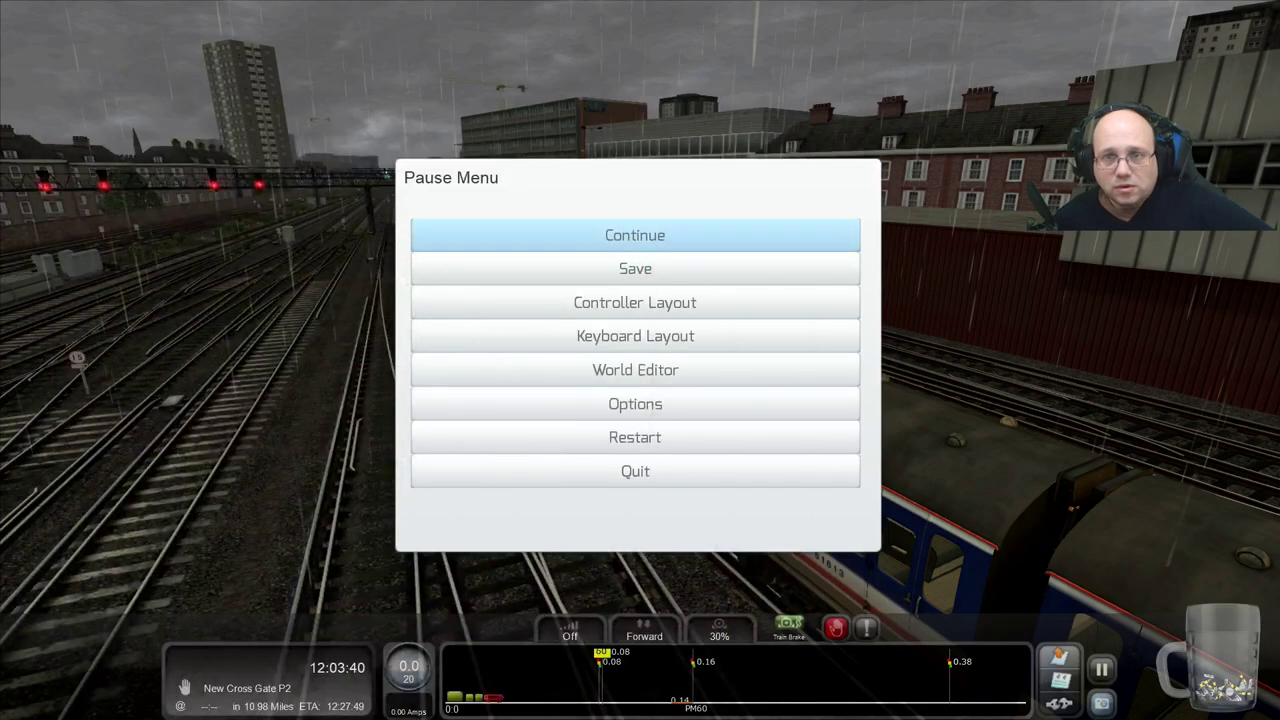
click(620, 380)
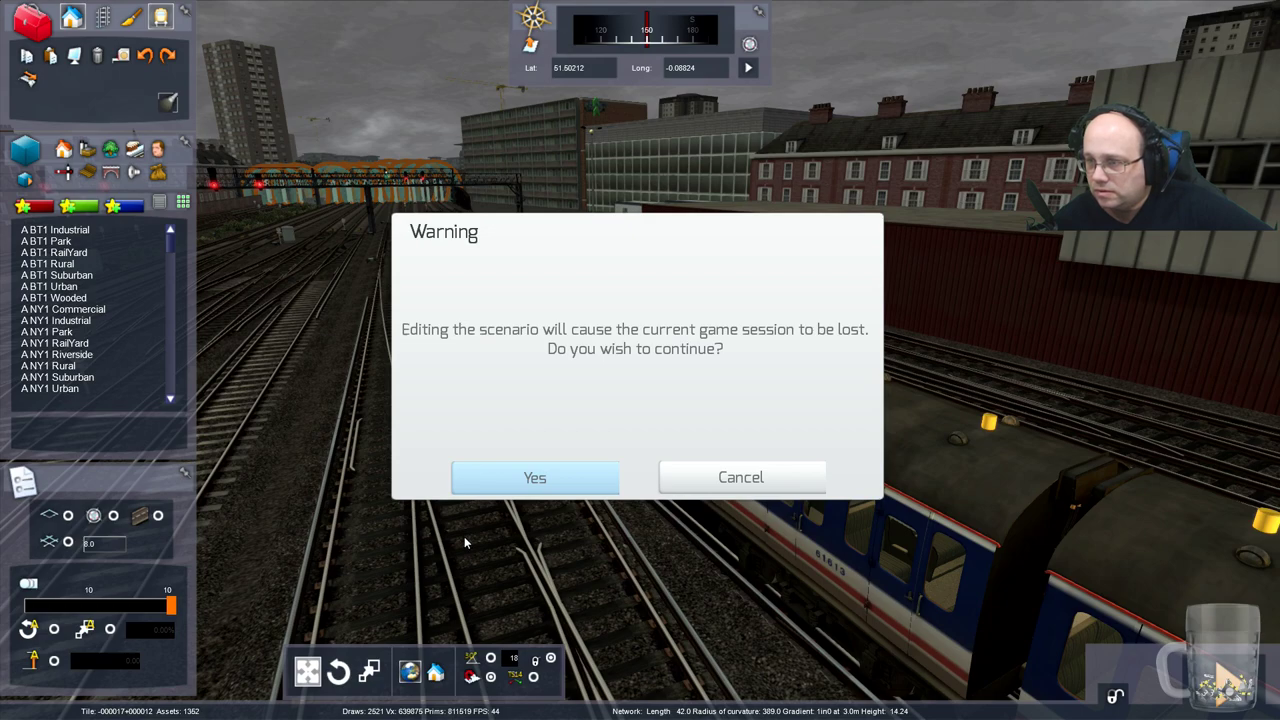
click(478, 488)
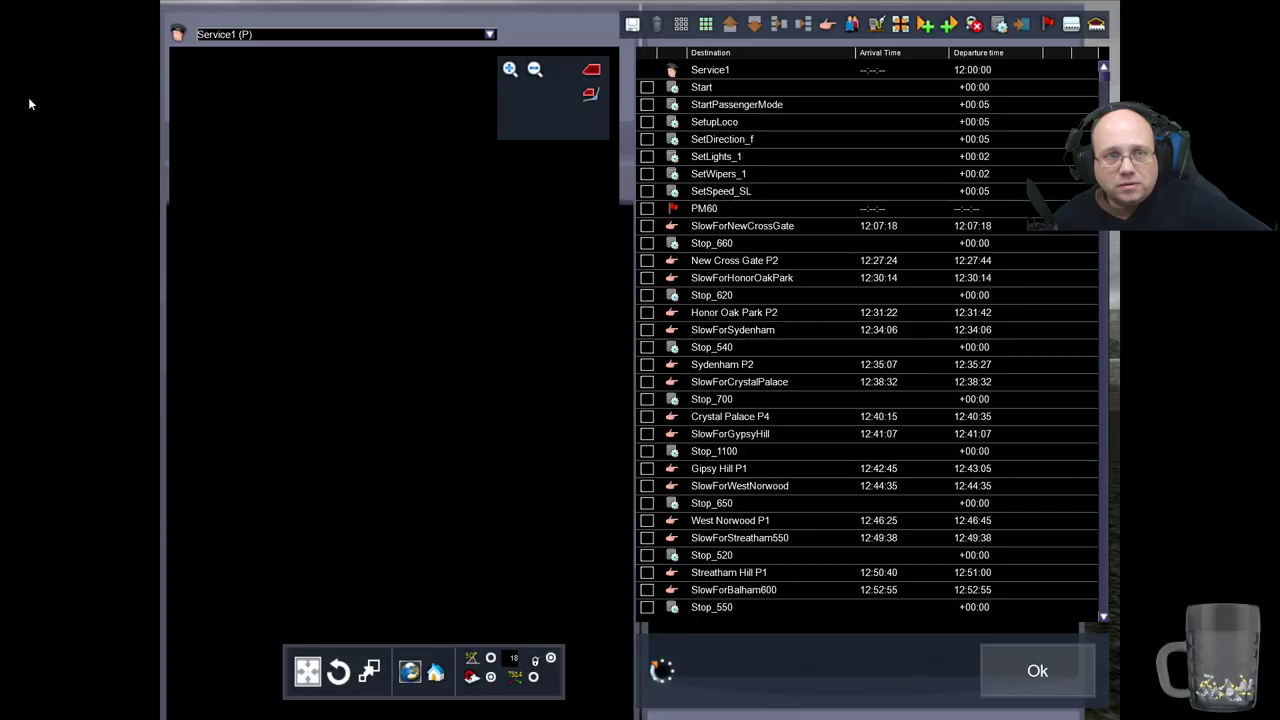
Check the scenario's script settings, then confirm the timetable to relaunch the scenario.
click(1071, 24)
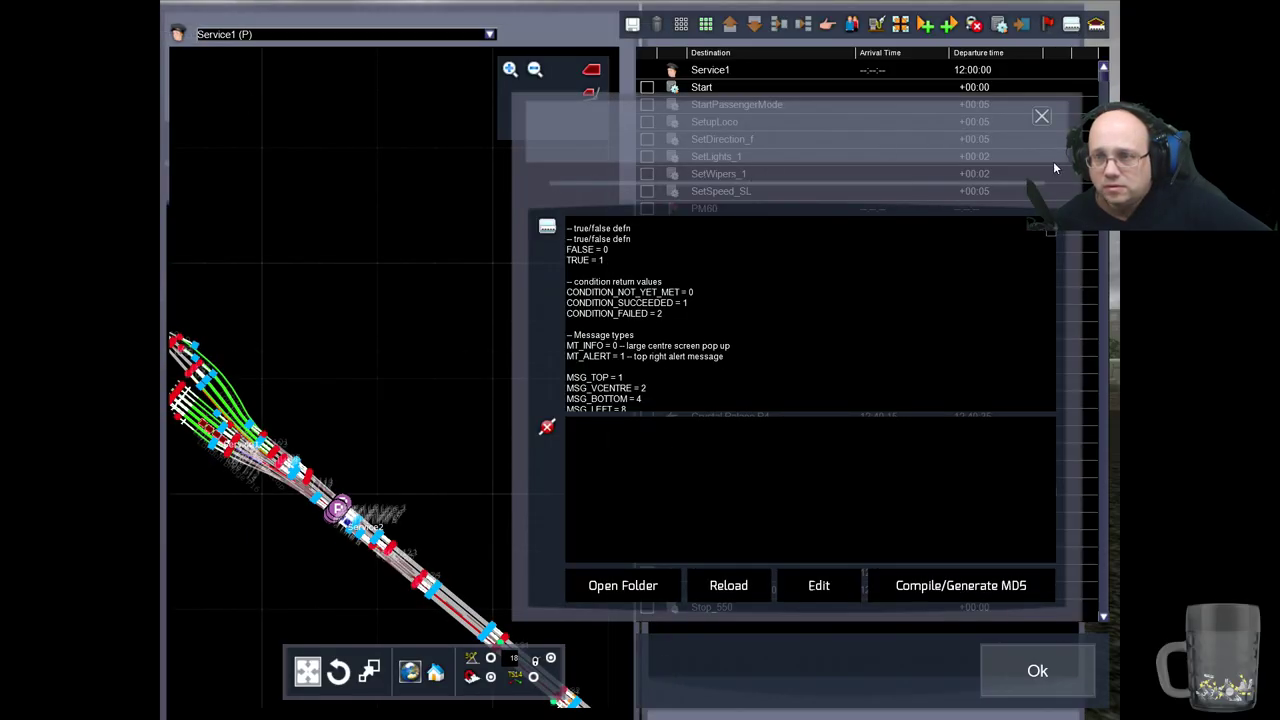
click(1041, 116)
click(1037, 671)
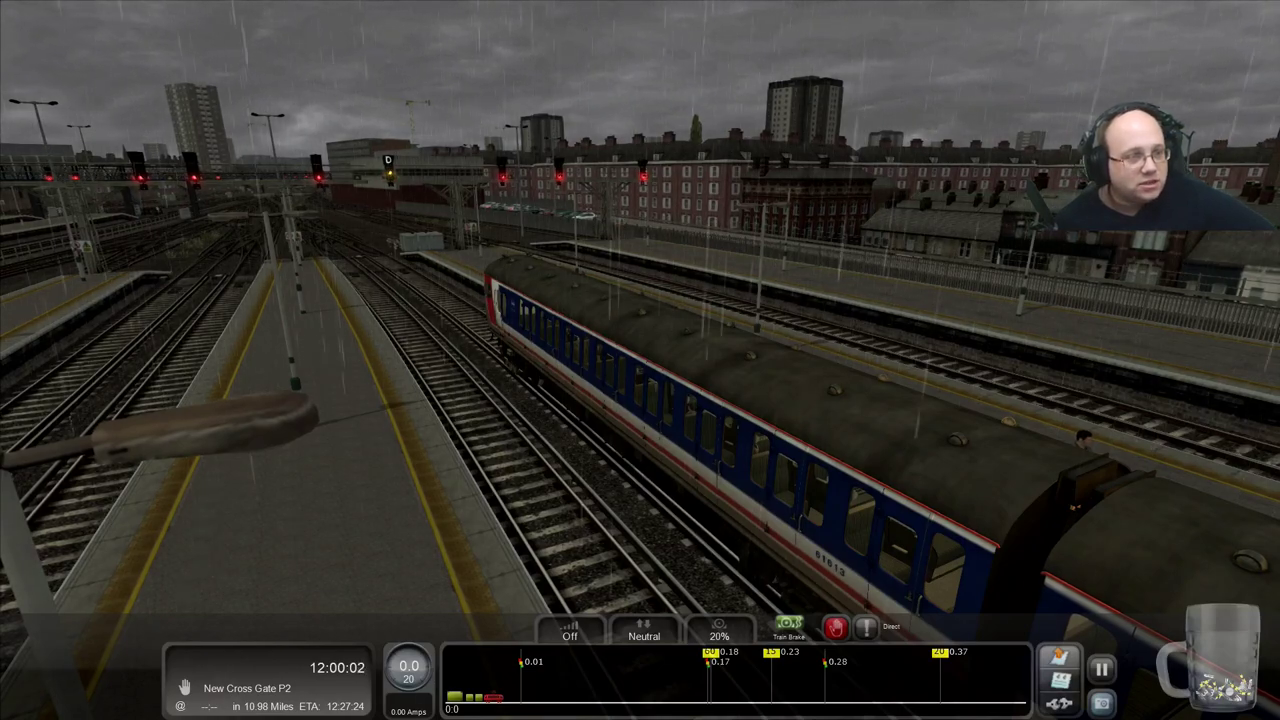
Raise the train brake to 30%, set the reverser to Forward and notch power to Series.
key(a)
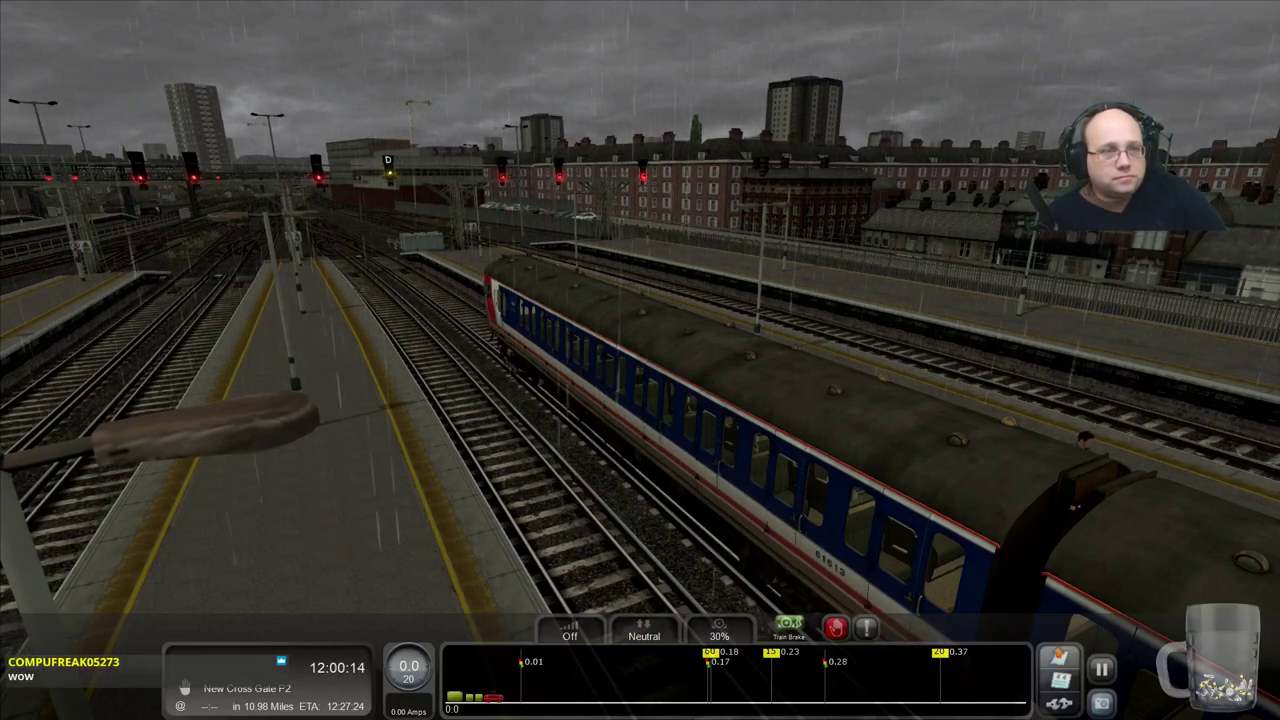
key(w)
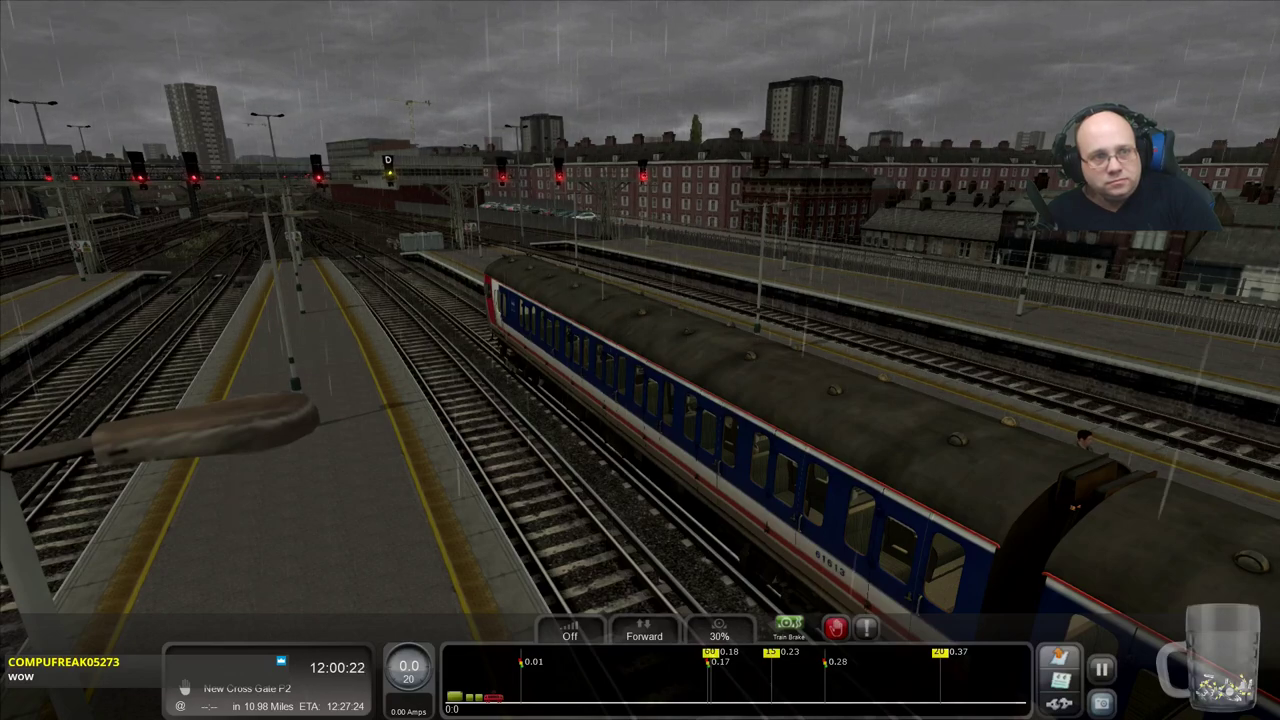
key(semicolon)
Release the train brake to 0% to drive the train out of the platform.
key(a)
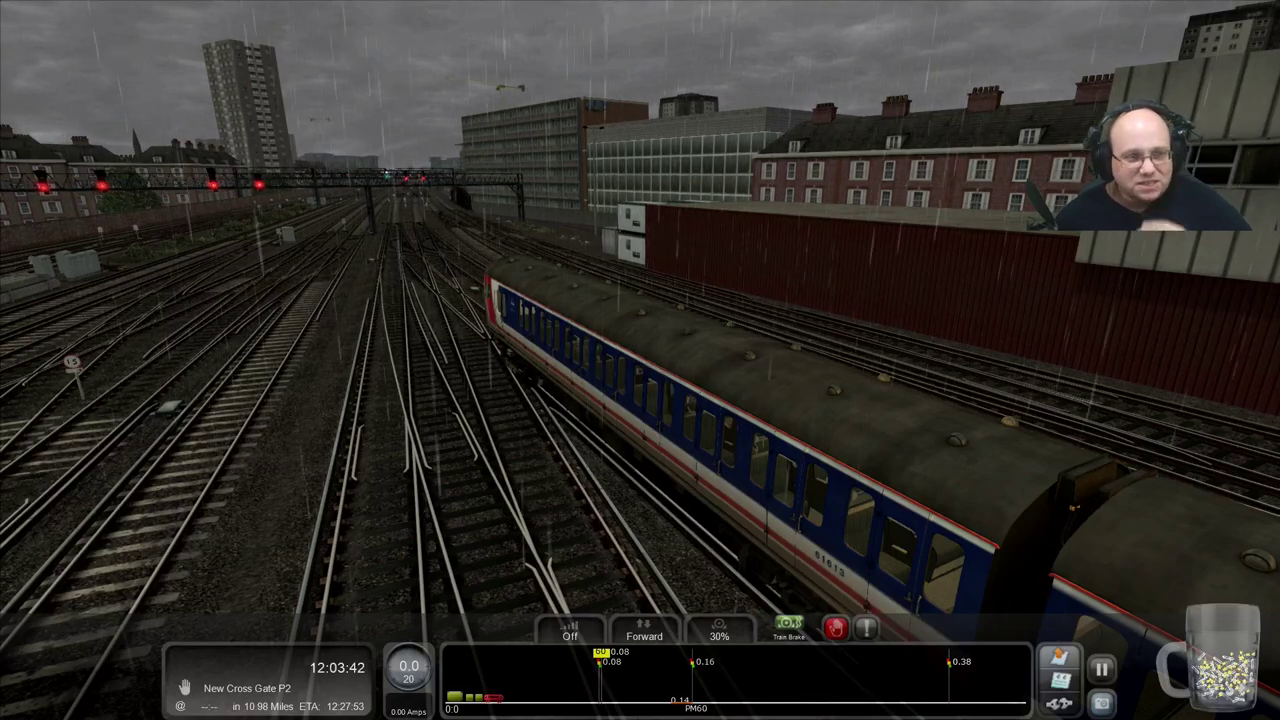
Pause the scenario and reopen it in the World Editor, discarding the game session.
drag(708, 542, 440, 470)
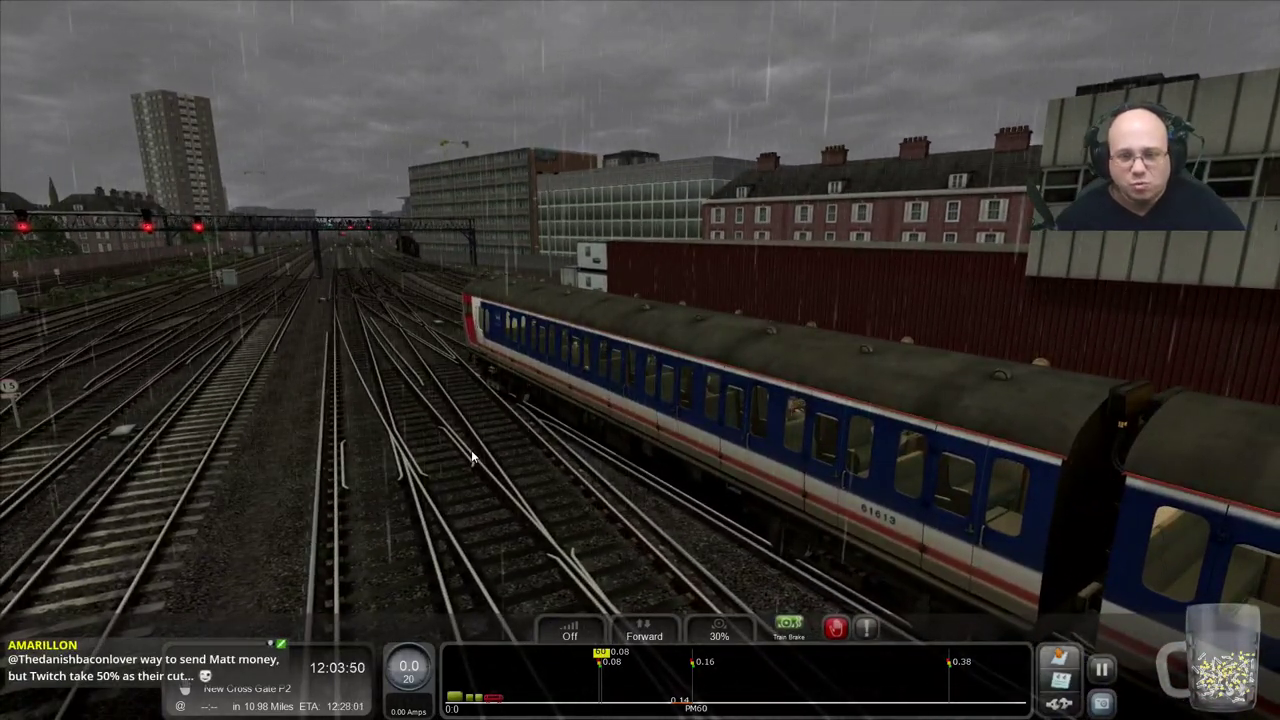
key(Escape)
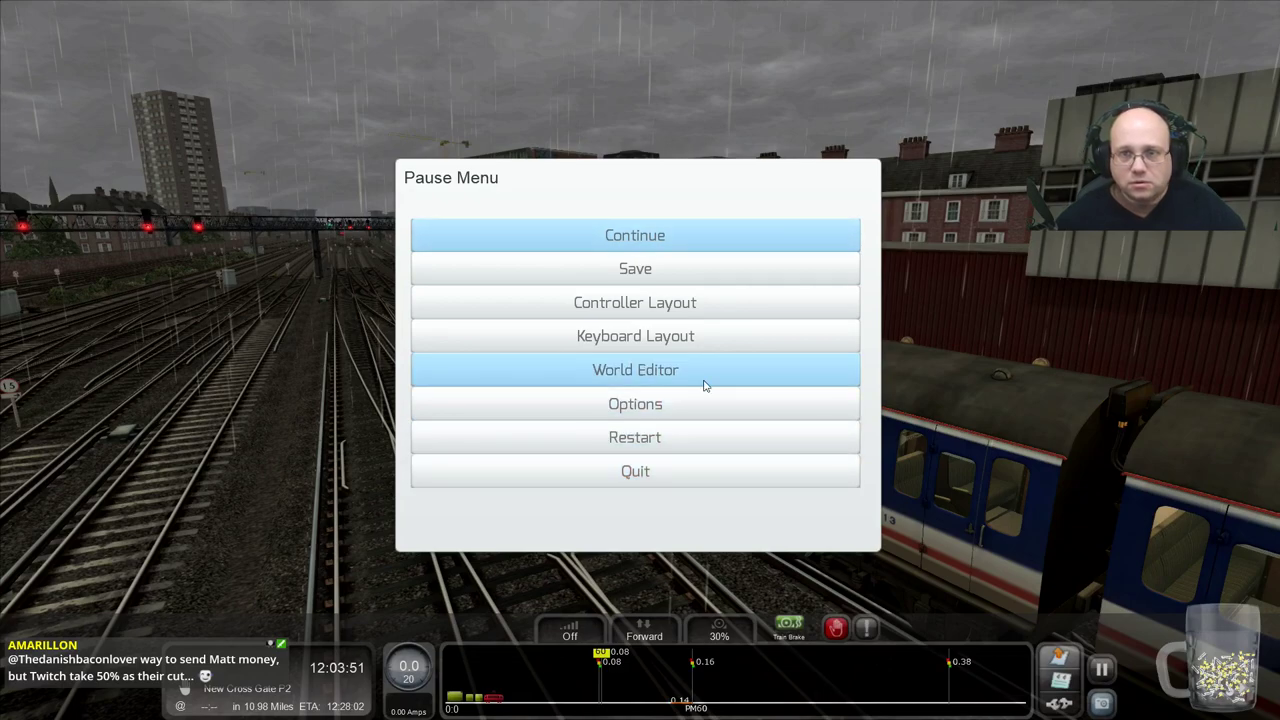
click(703, 385)
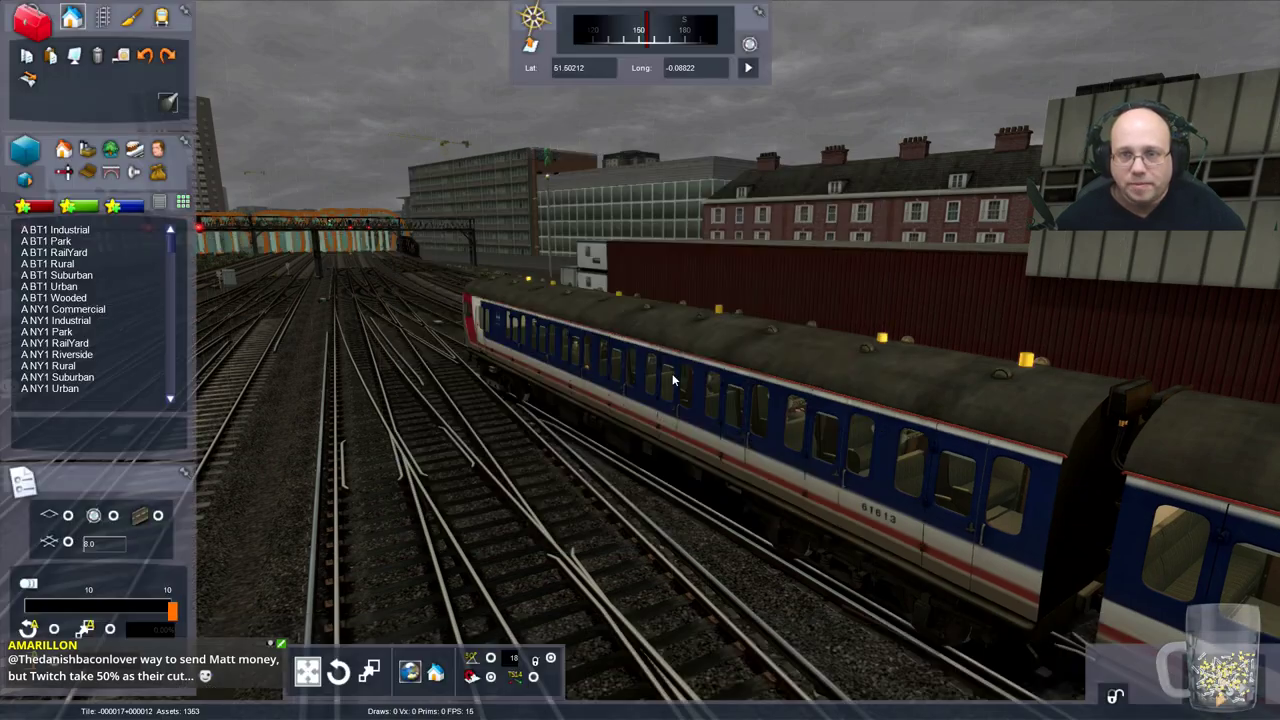
click(162, 18)
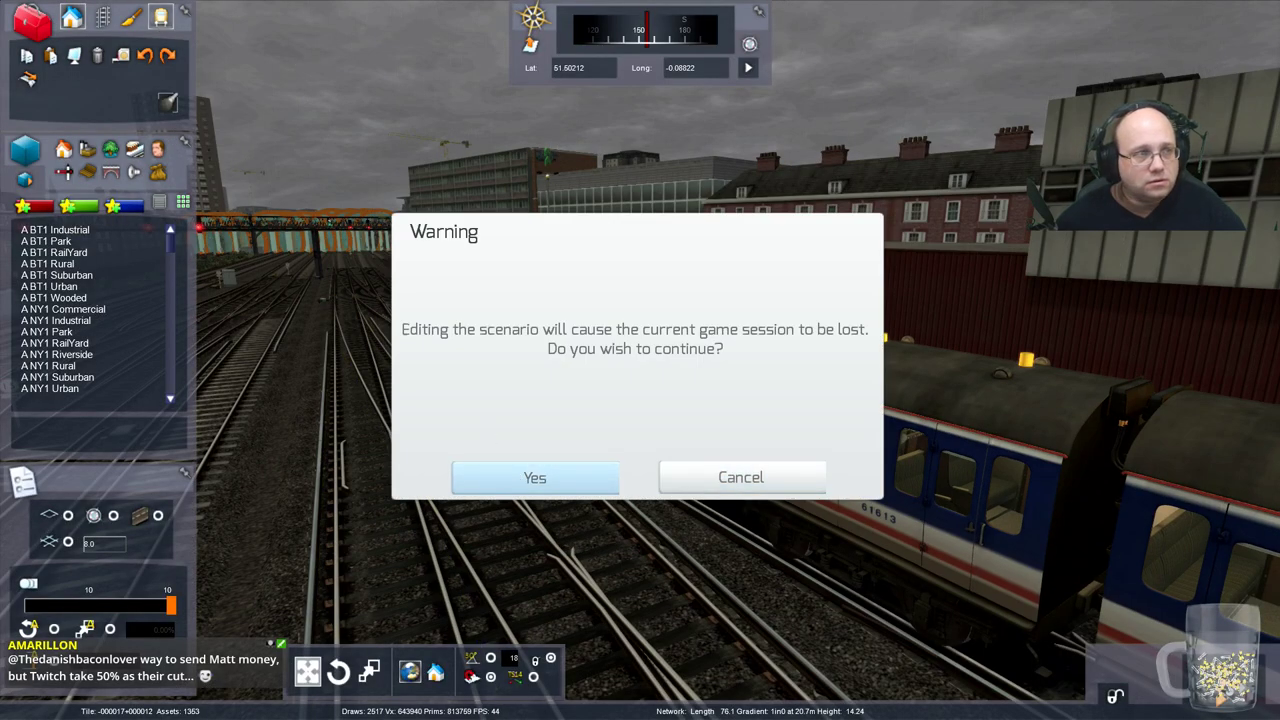
click(535, 477)
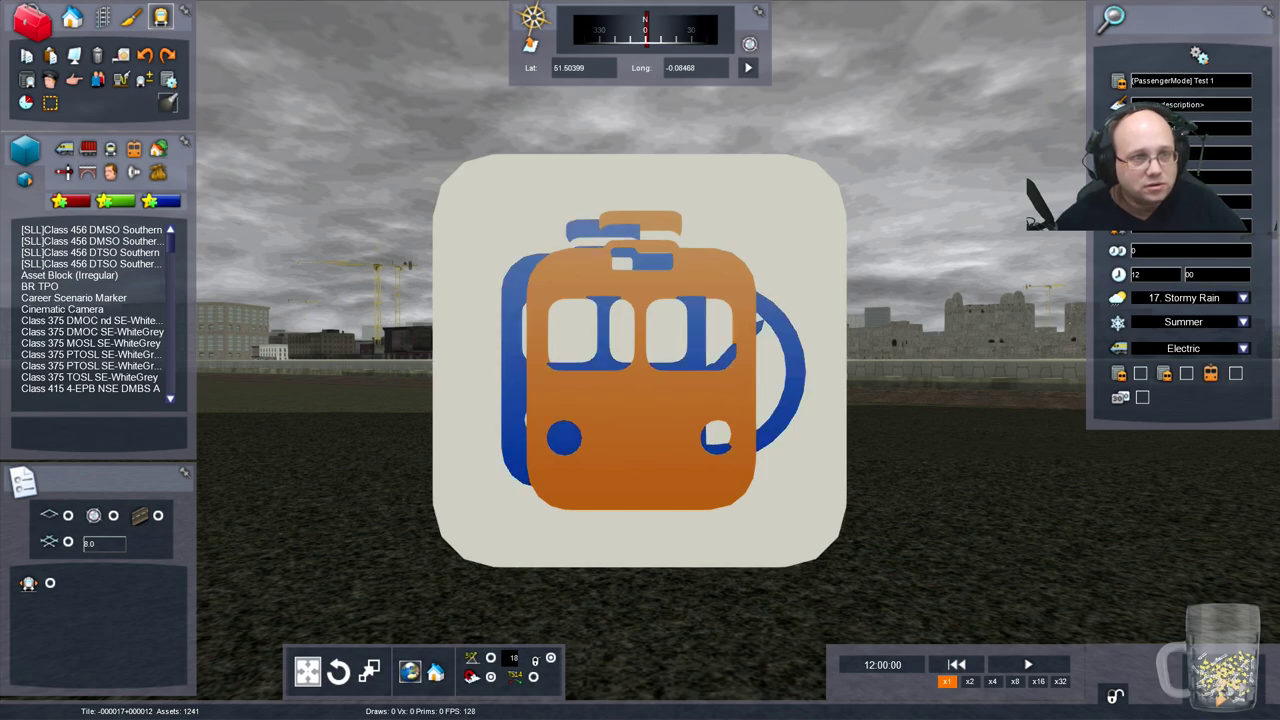
key(alt+Tab)
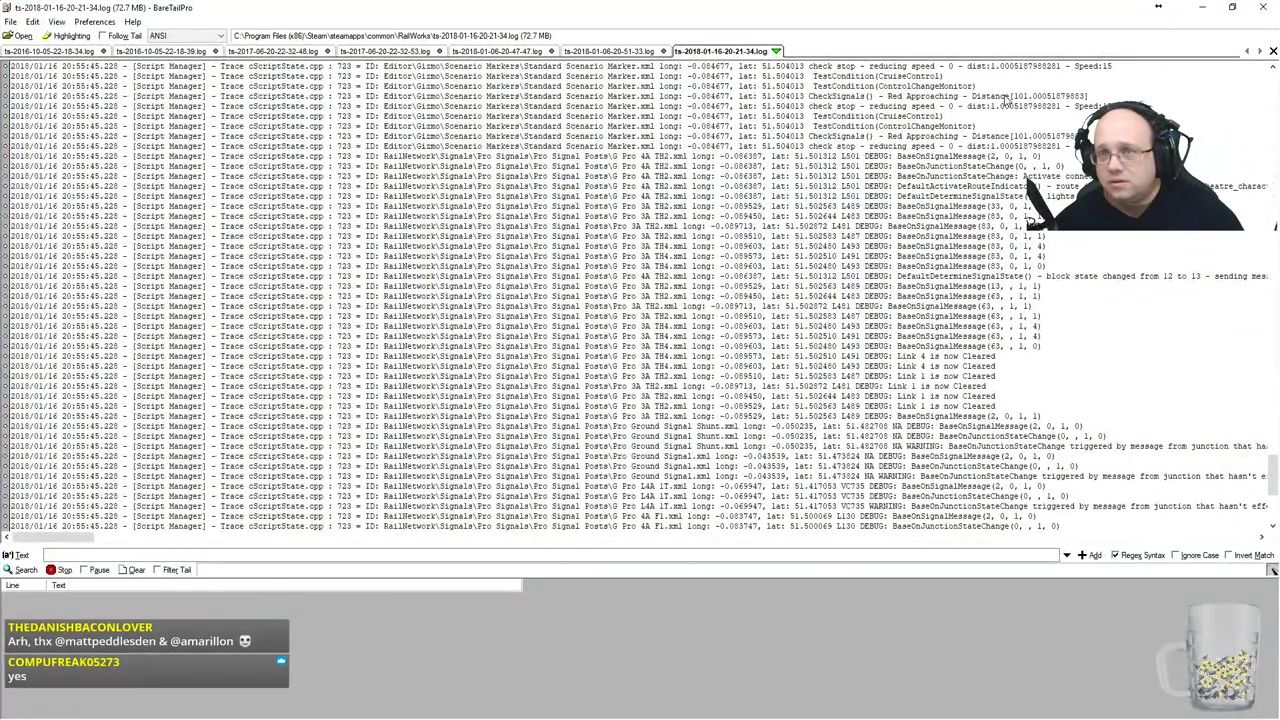
click(1010, 97)
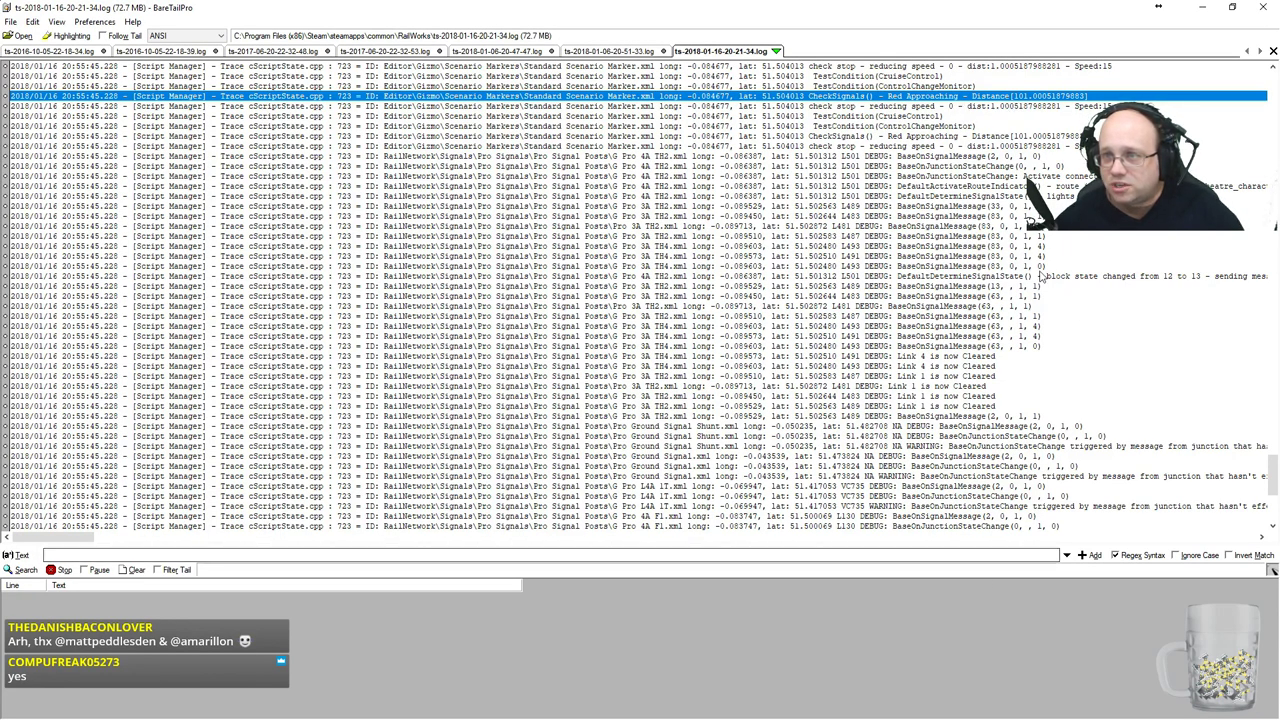
scroll(1052, 275, down, 2)
scroll(1060, 258, down, 6)
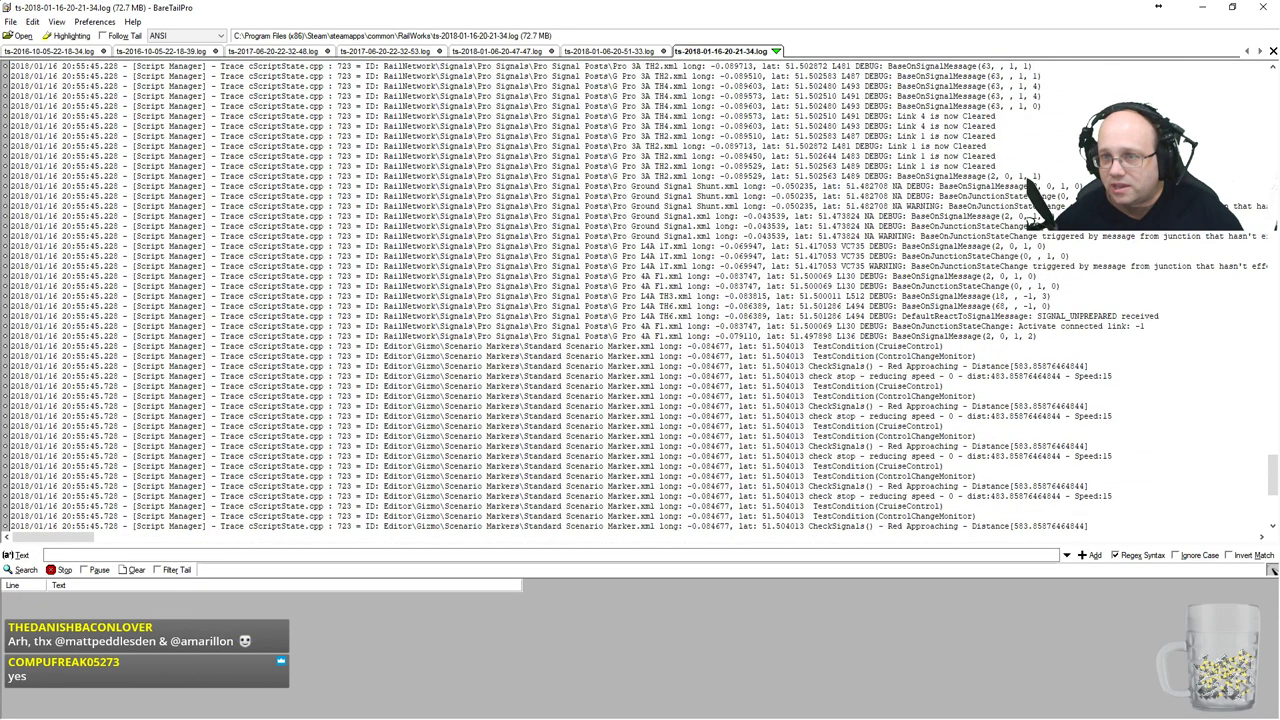
click(1018, 366)
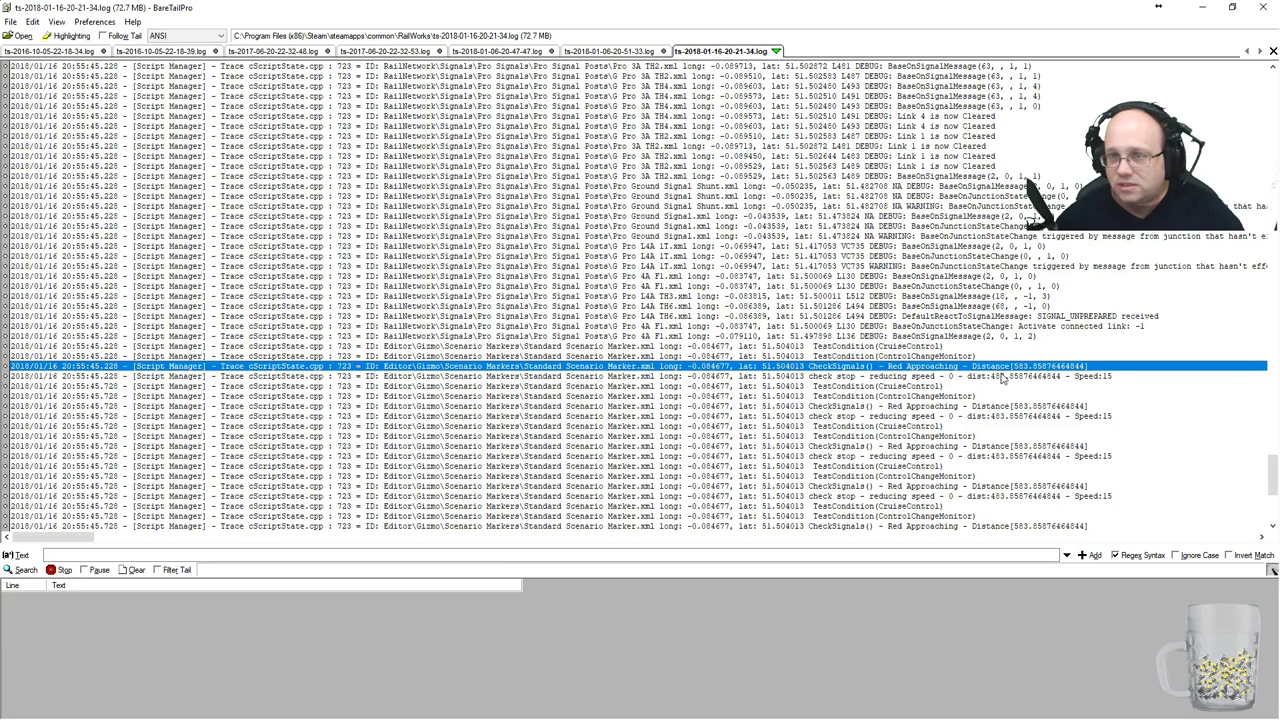
click(996, 377)
click(956, 369)
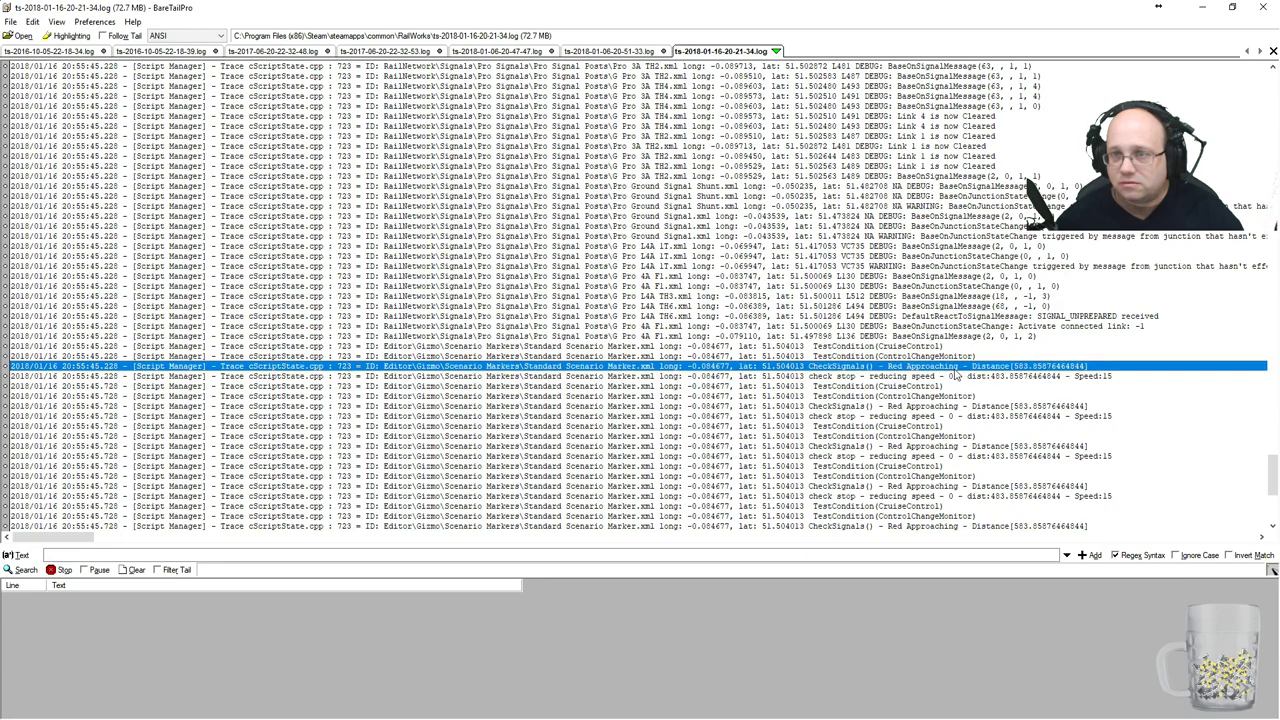
key(alt+Tab)
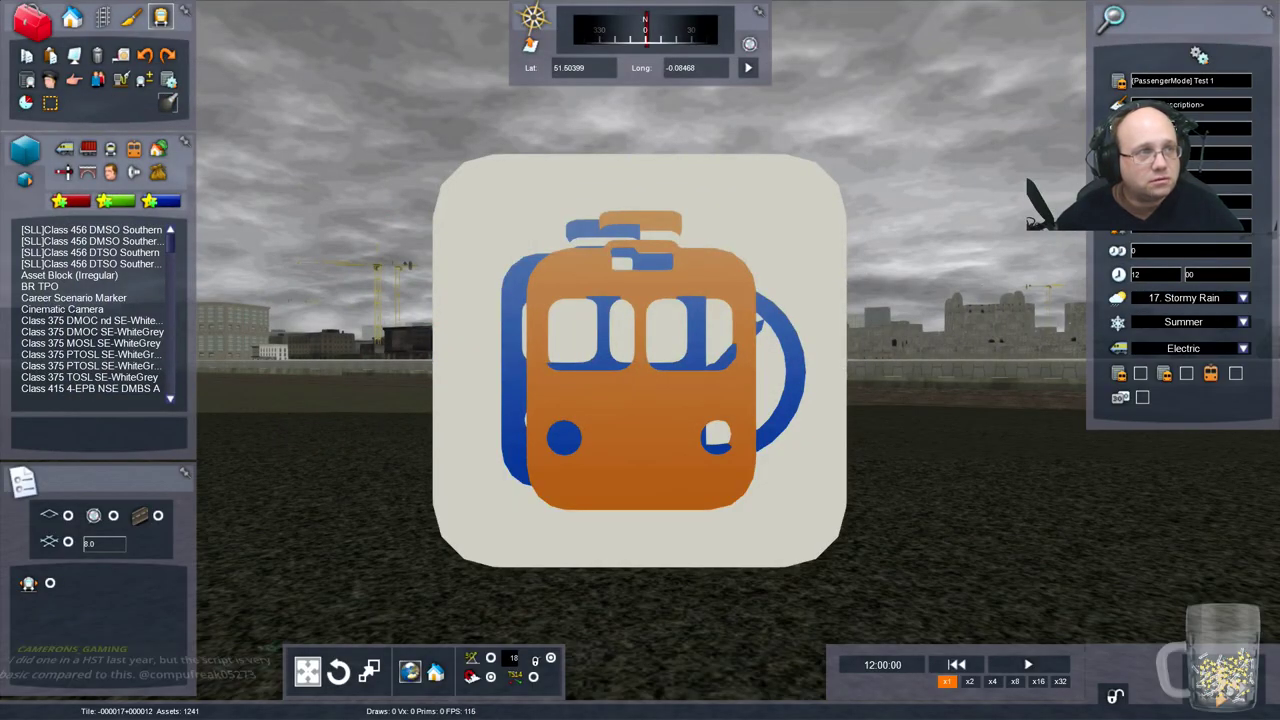
Switch from Train Simulator to ScenarioScript.lua in Notepad++.
key(alt+Tab)
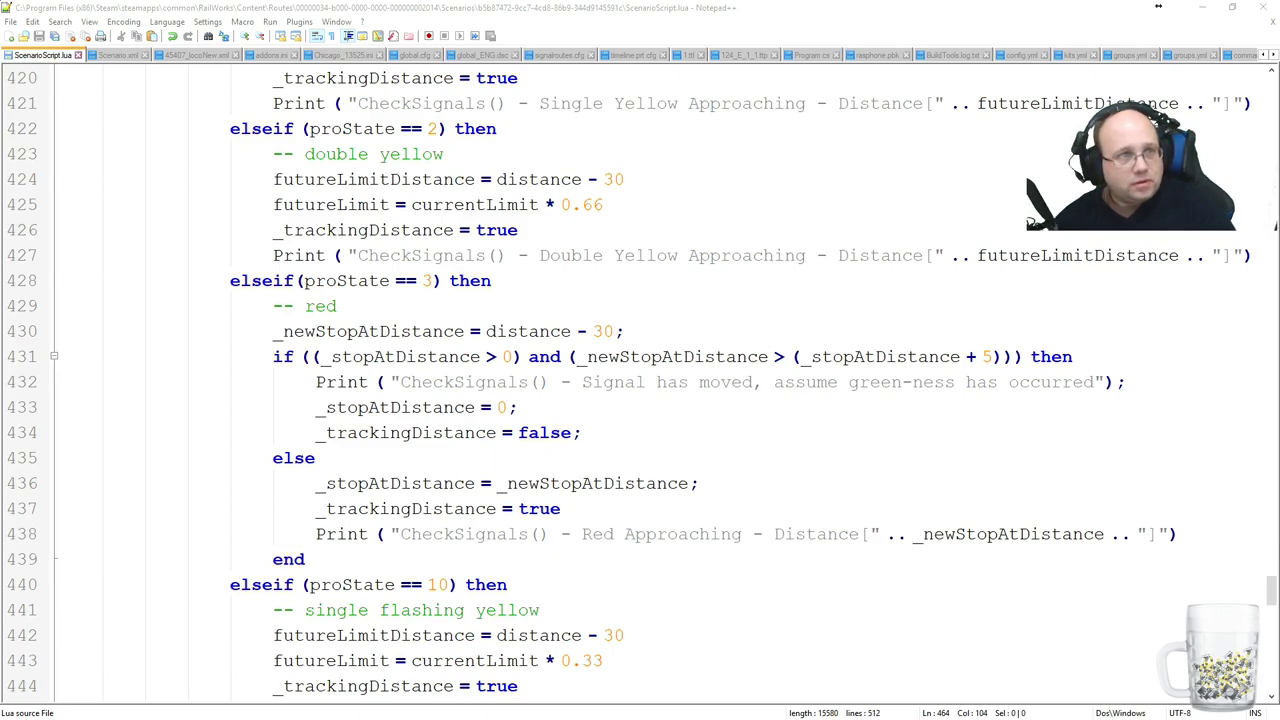
scroll(160, 277, up, 6)
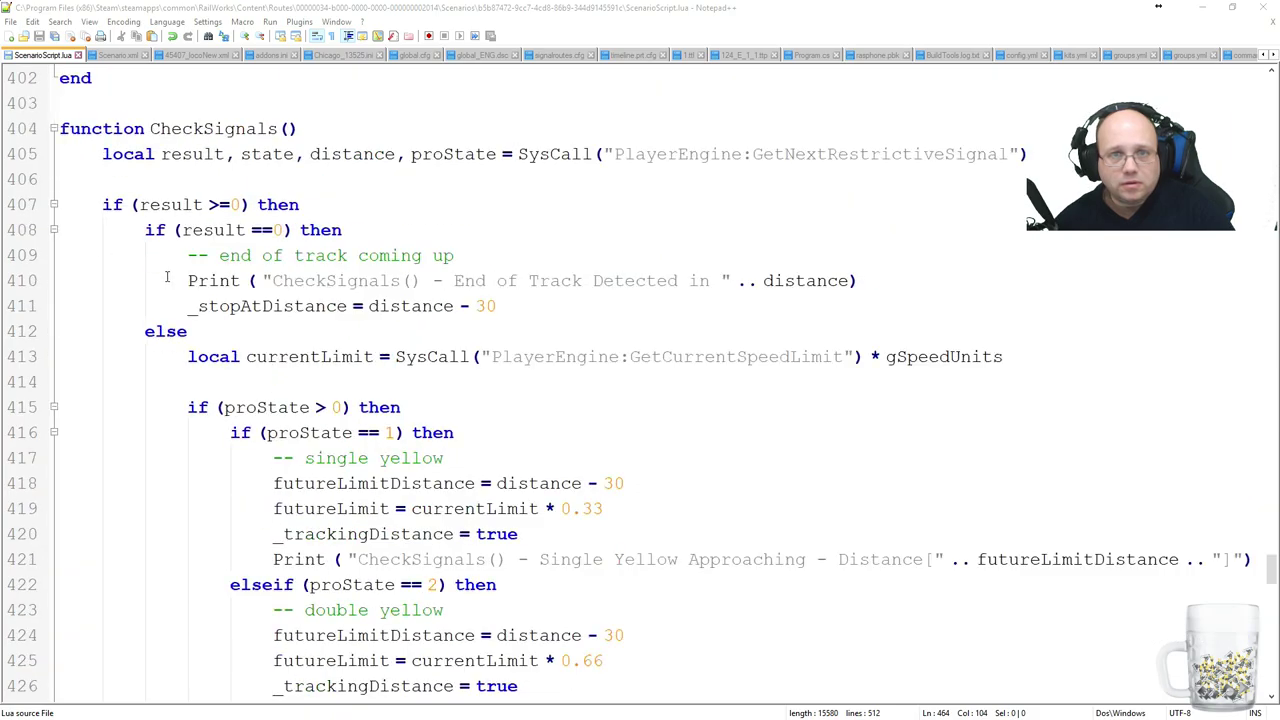
scroll(150, 275, down, 5)
scroll(224, 309, down, 2)
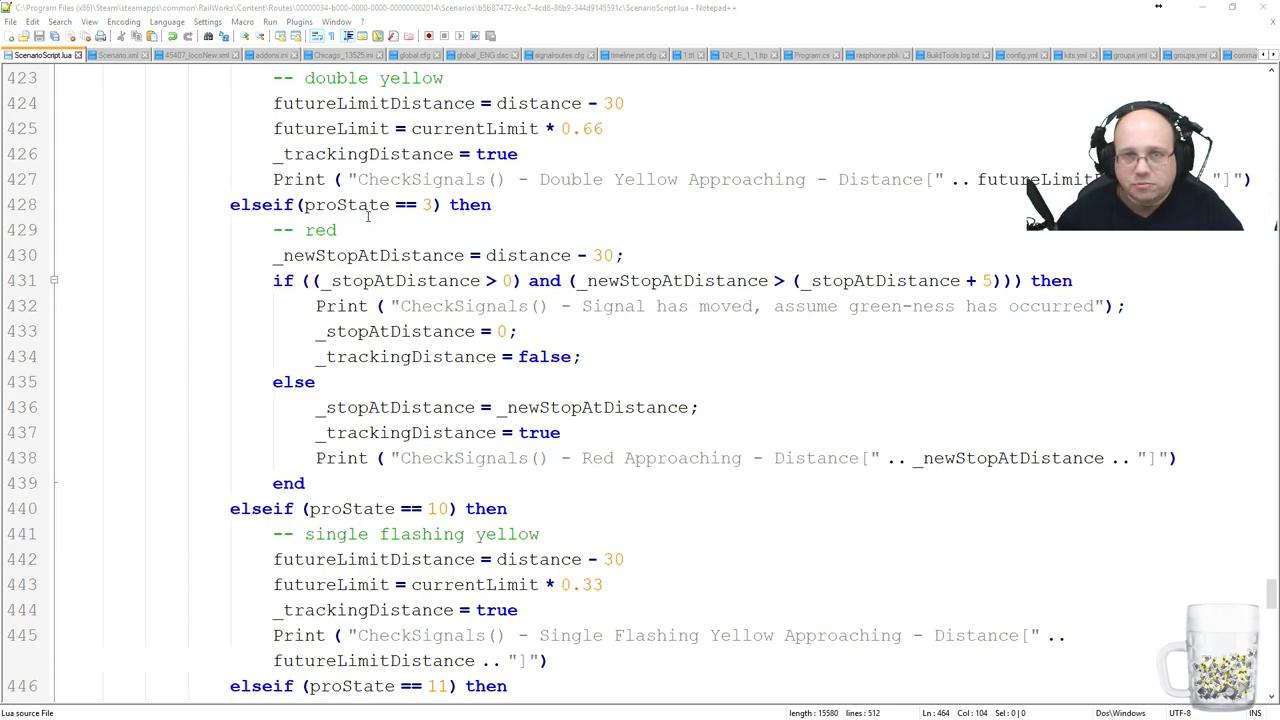
drag(336, 205, 491, 205)
drag(292, 256, 722, 251)
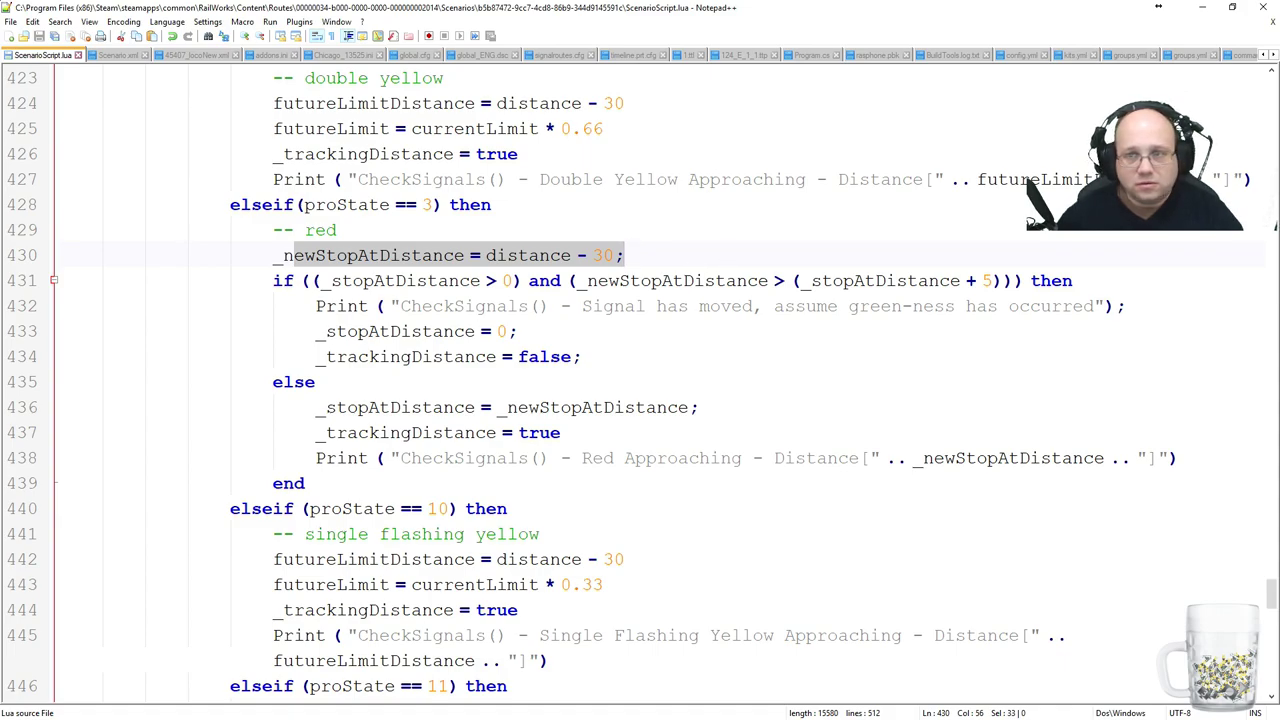
double_click(1021, 458)
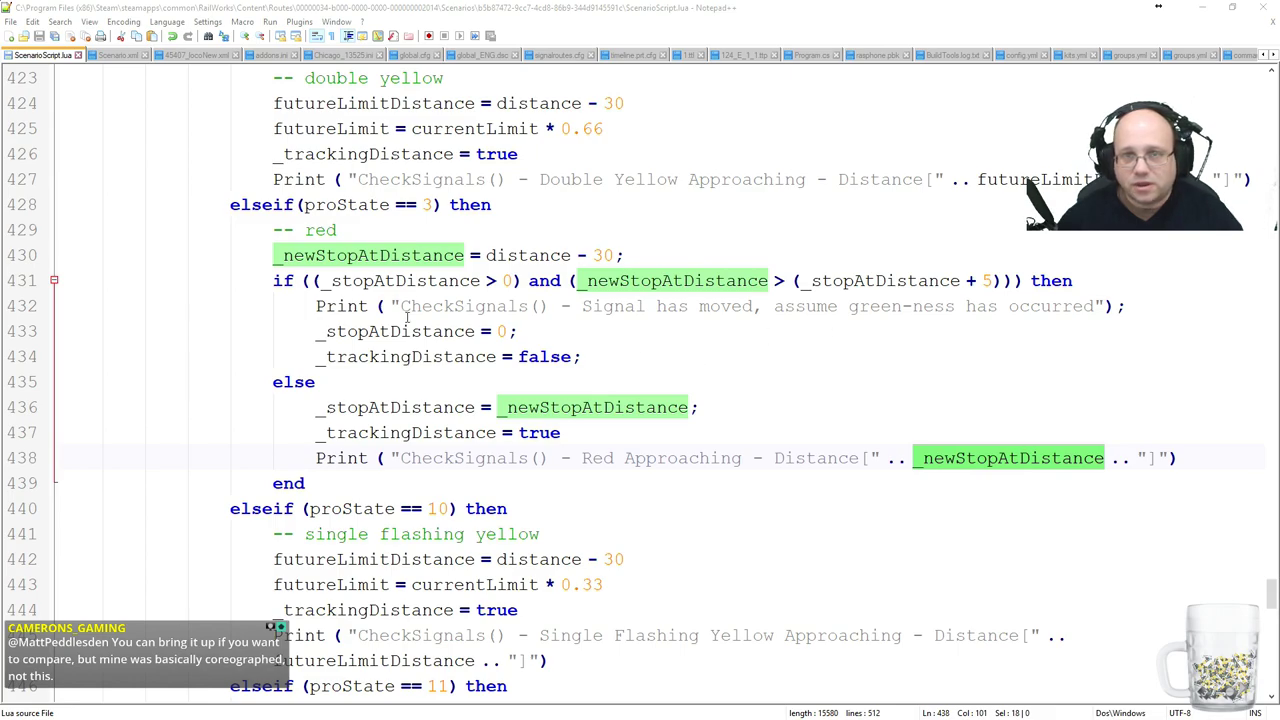
scroll(420, 315, up, 7)
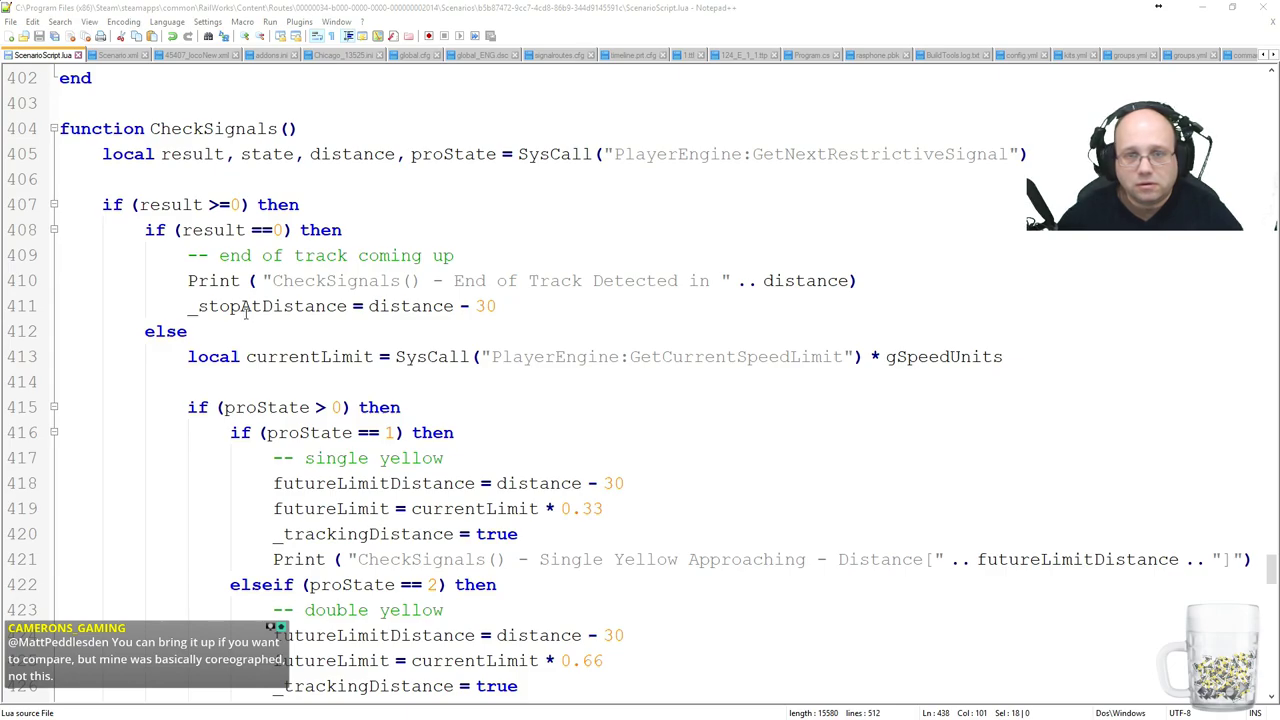
scroll(245, 312, down, 6)
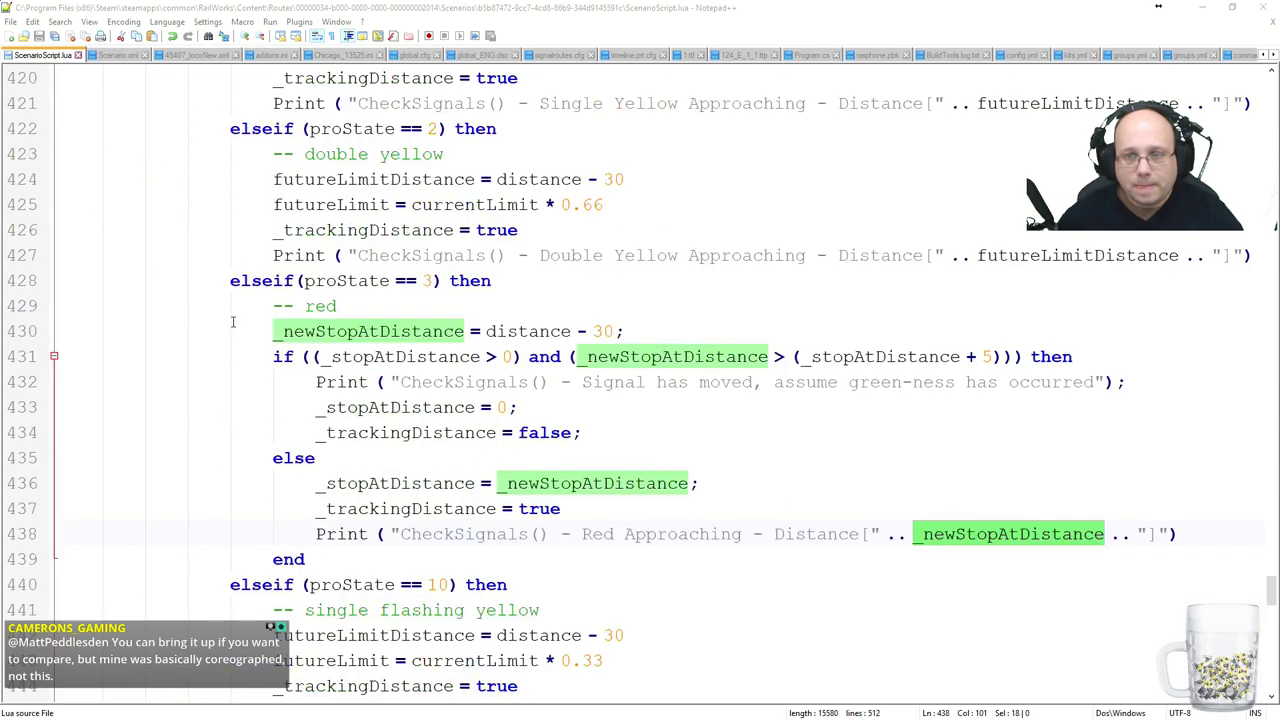
Append StopAtDistance[".. _stopAtDistance .."] to the red-approaching Print line in CheckSignals.
double_click(872, 357)
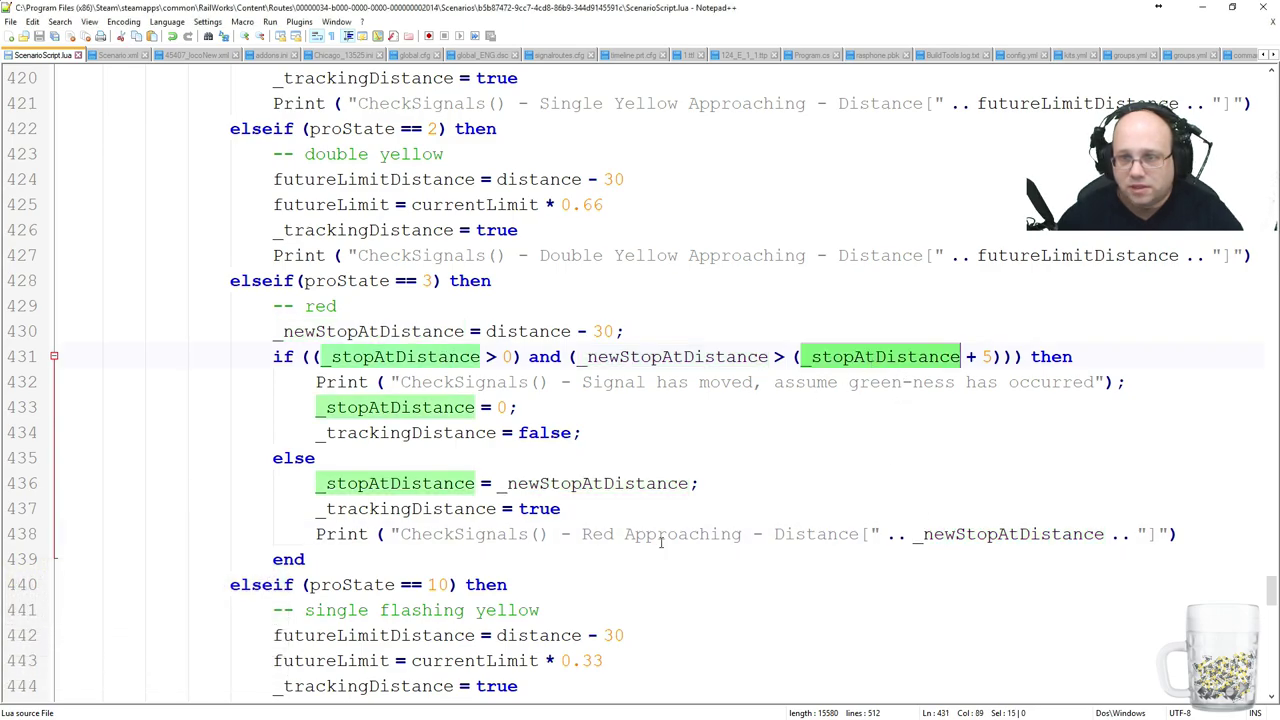
click(810, 531)
click(1120, 534)
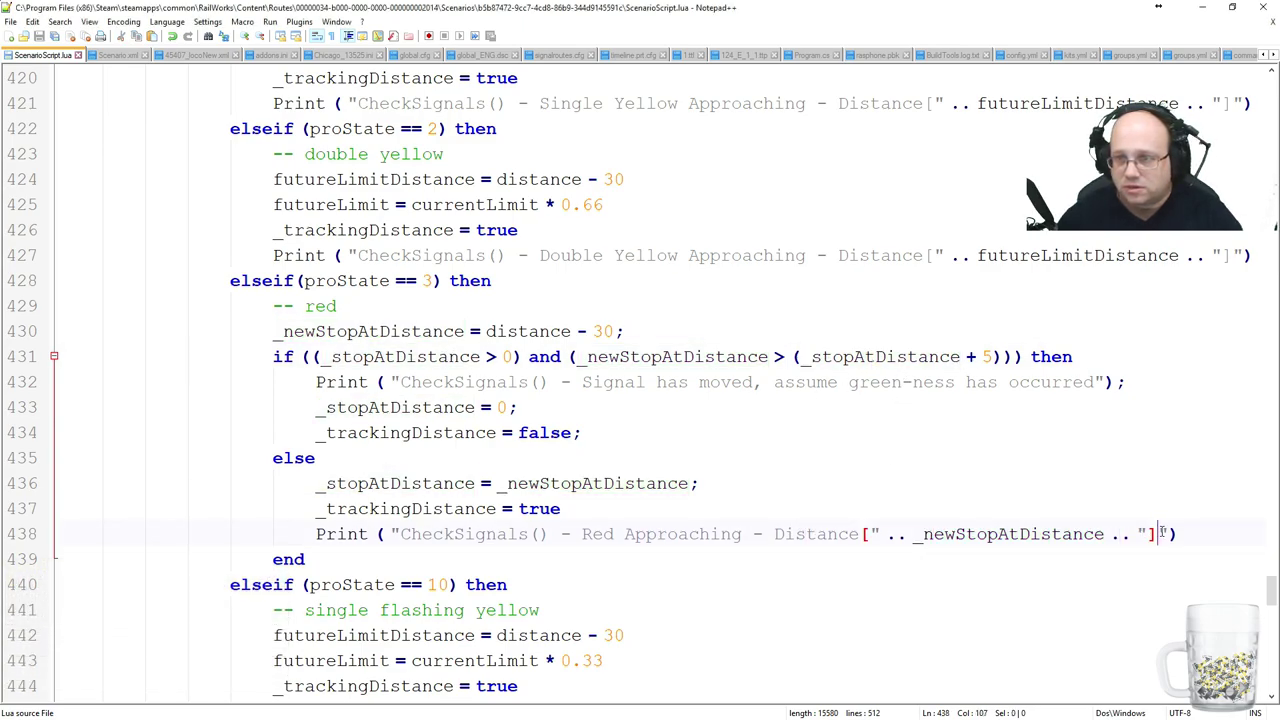
text(StopAtDistance)
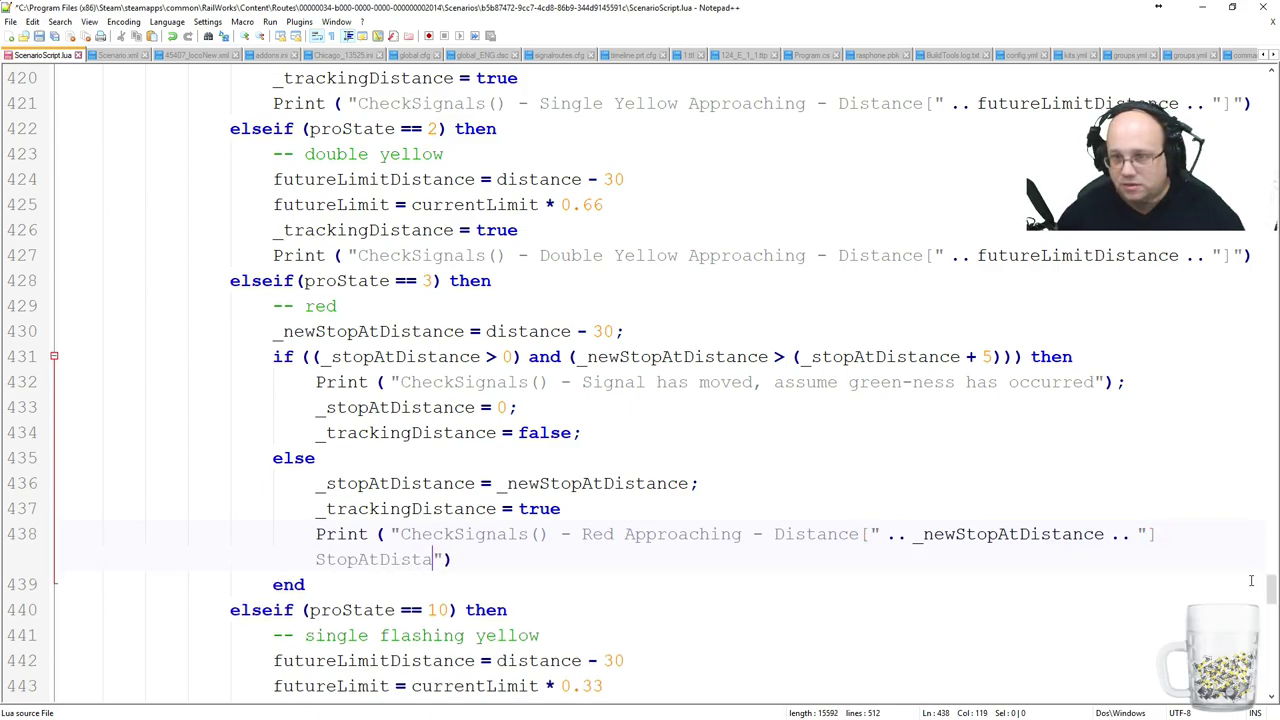
text([")
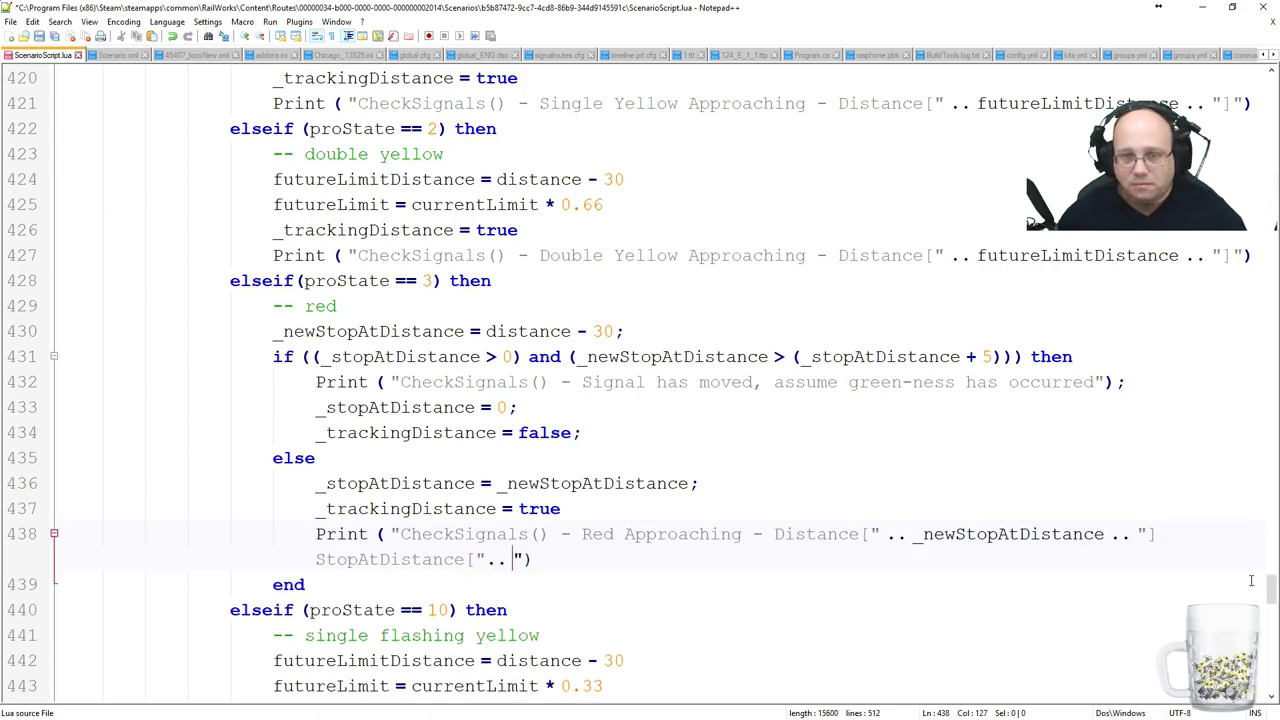
text(.. _stopAt)
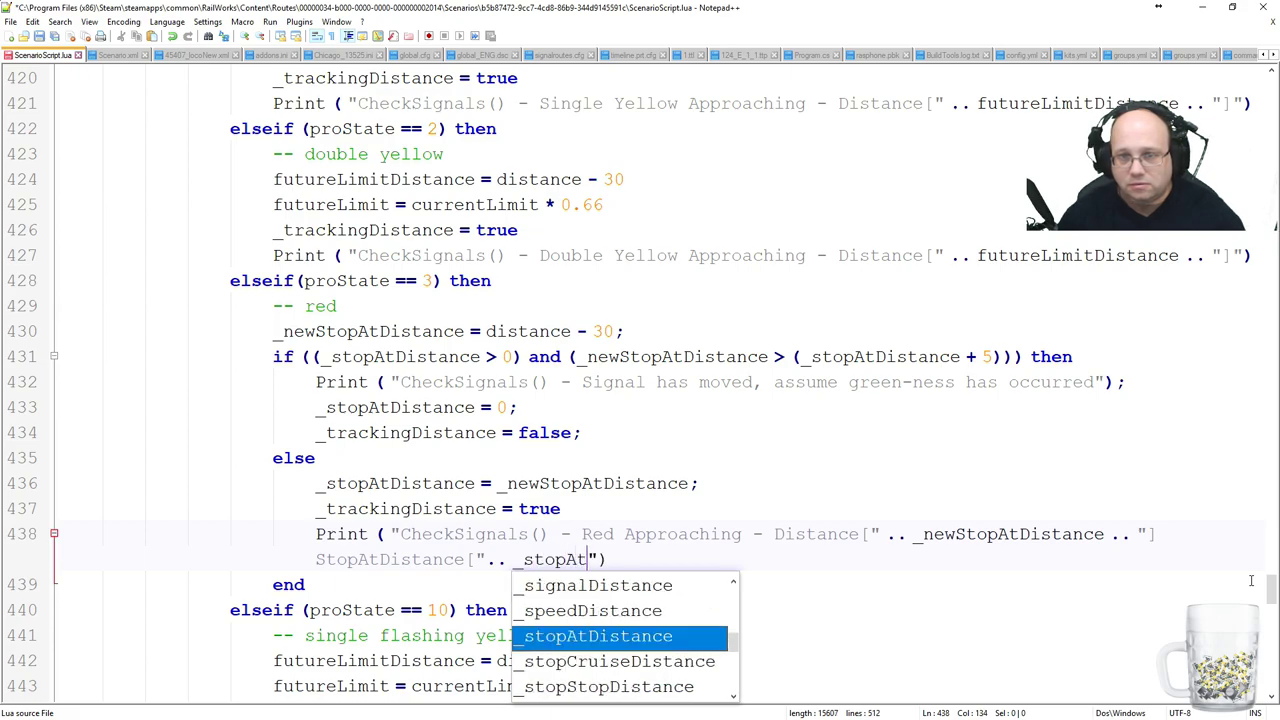
text(Dista)
key(Return)
text(.)
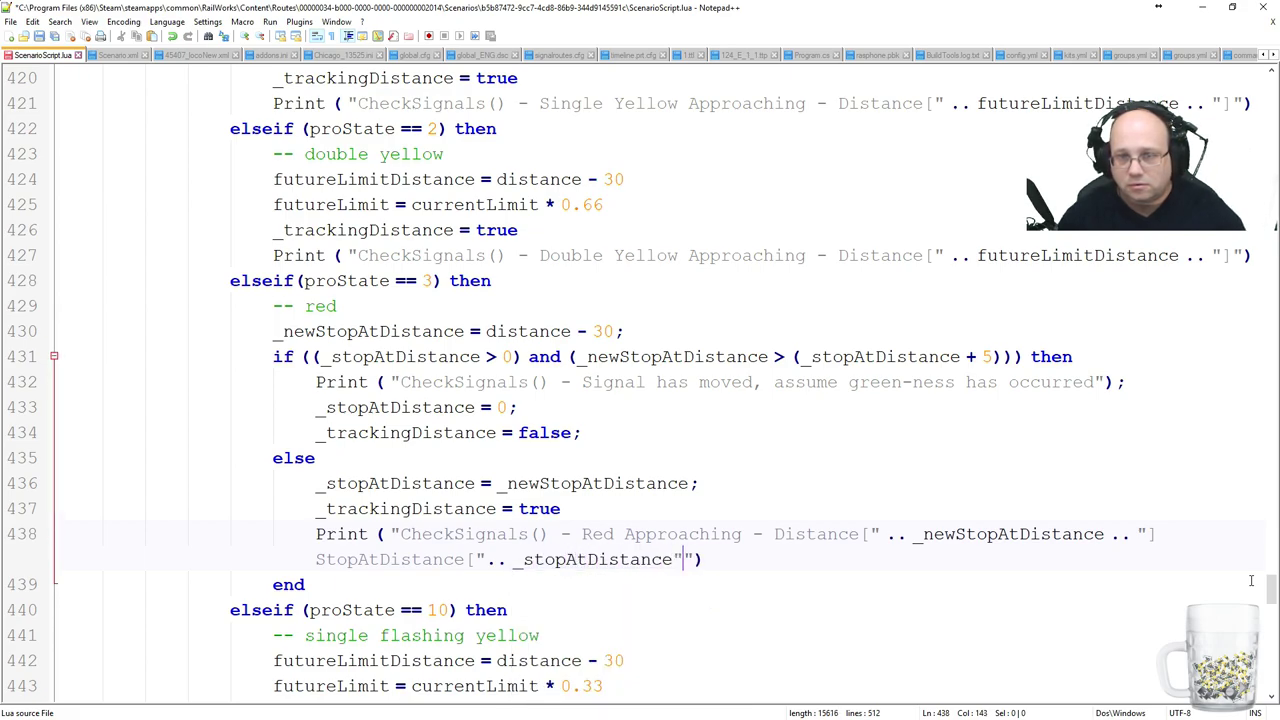
text(. "])
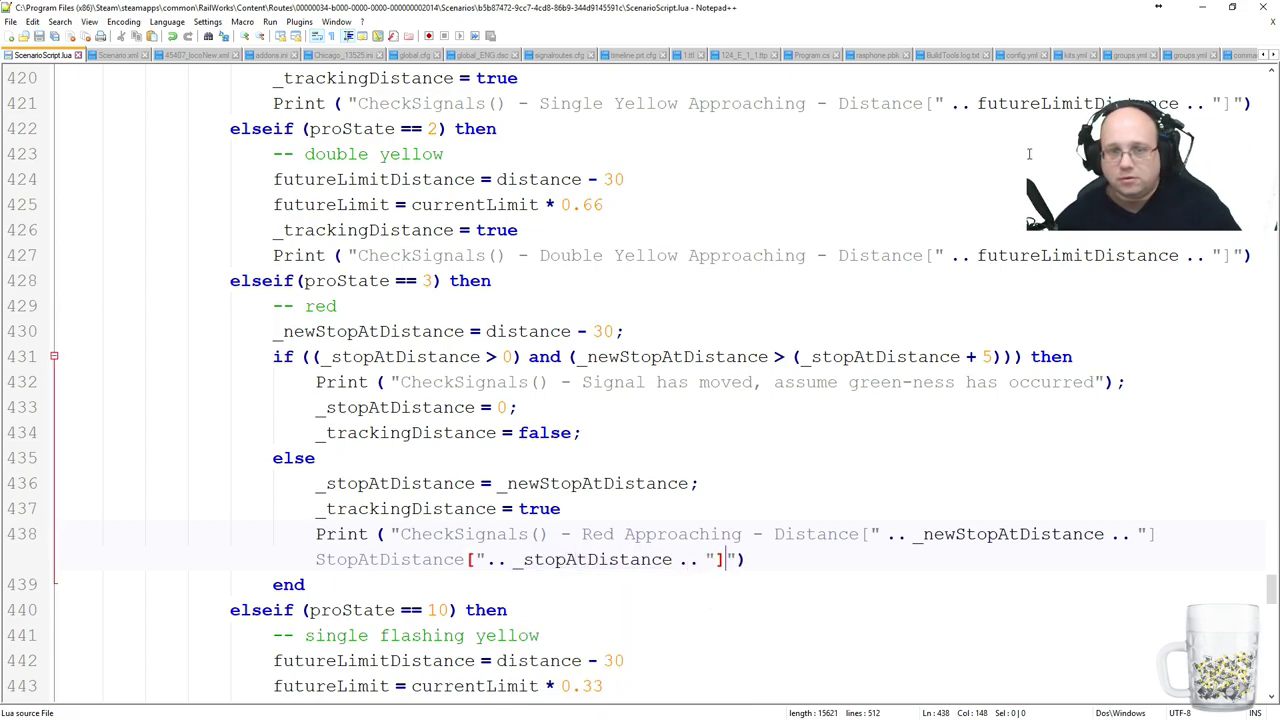
scroll(1043, 244, down, 2)
Tidy the Print statement on line 438, save the script, and return to Train Simulator.
click(1104, 296)
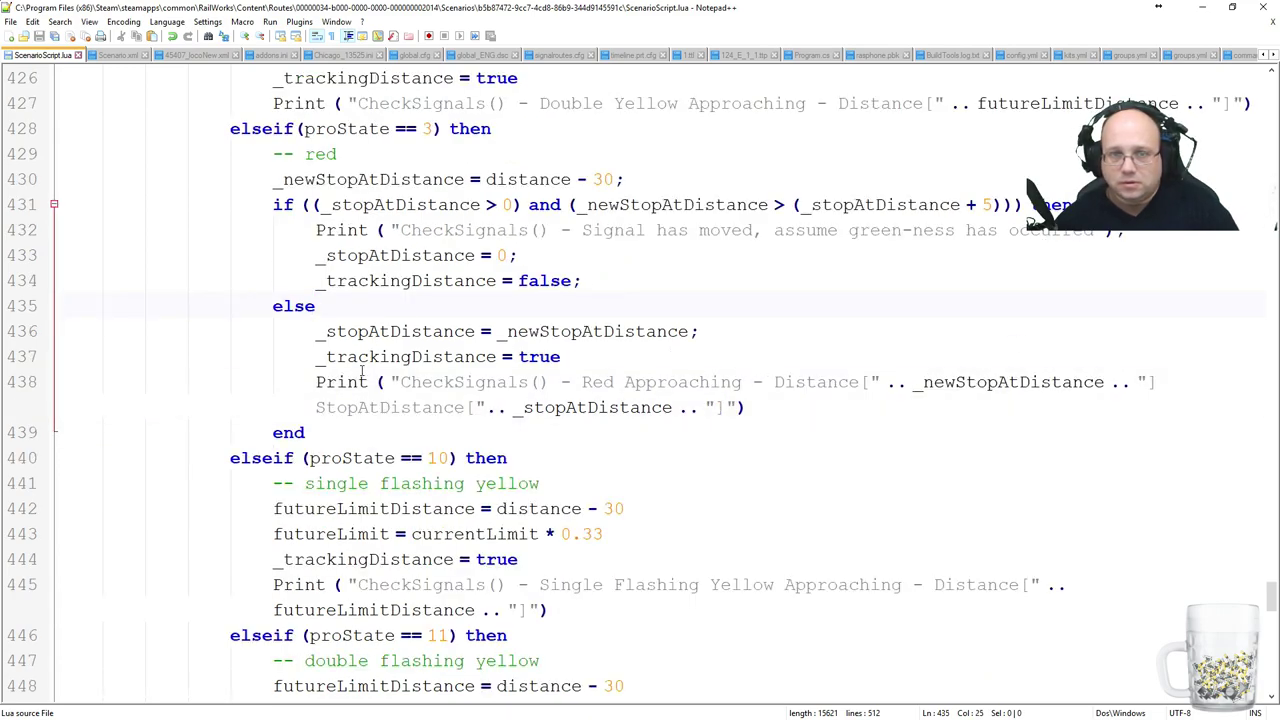
key(shift+Up)
key(shift+Down)
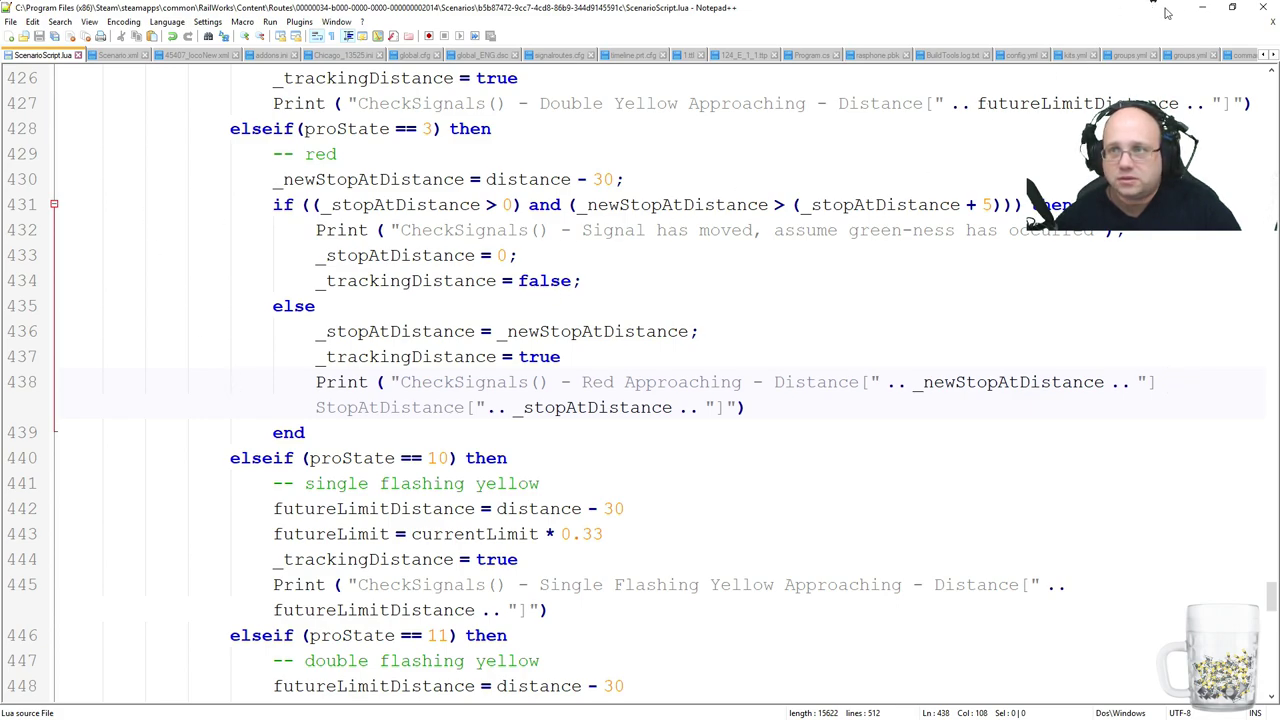
key(alt+Tab)
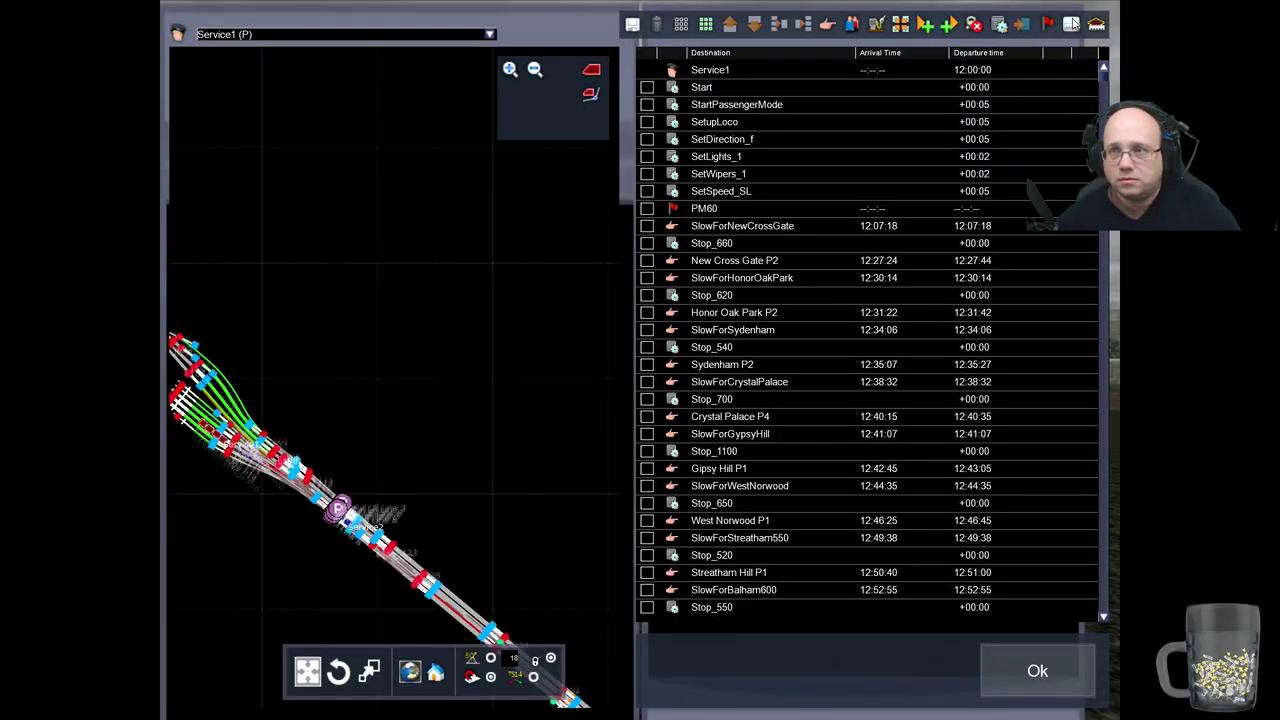
Open the scenario script options and recompile the edited script with Compile/Generate MD5.
click(1071, 24)
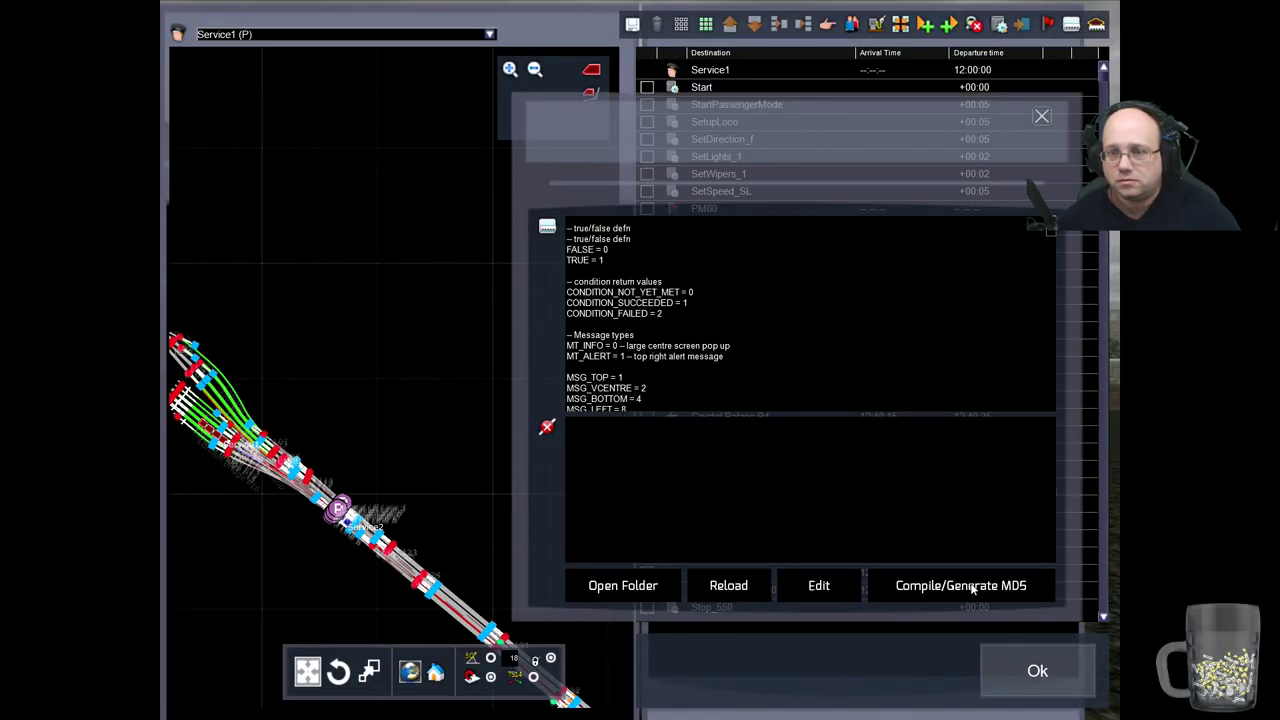
click(1037, 670)
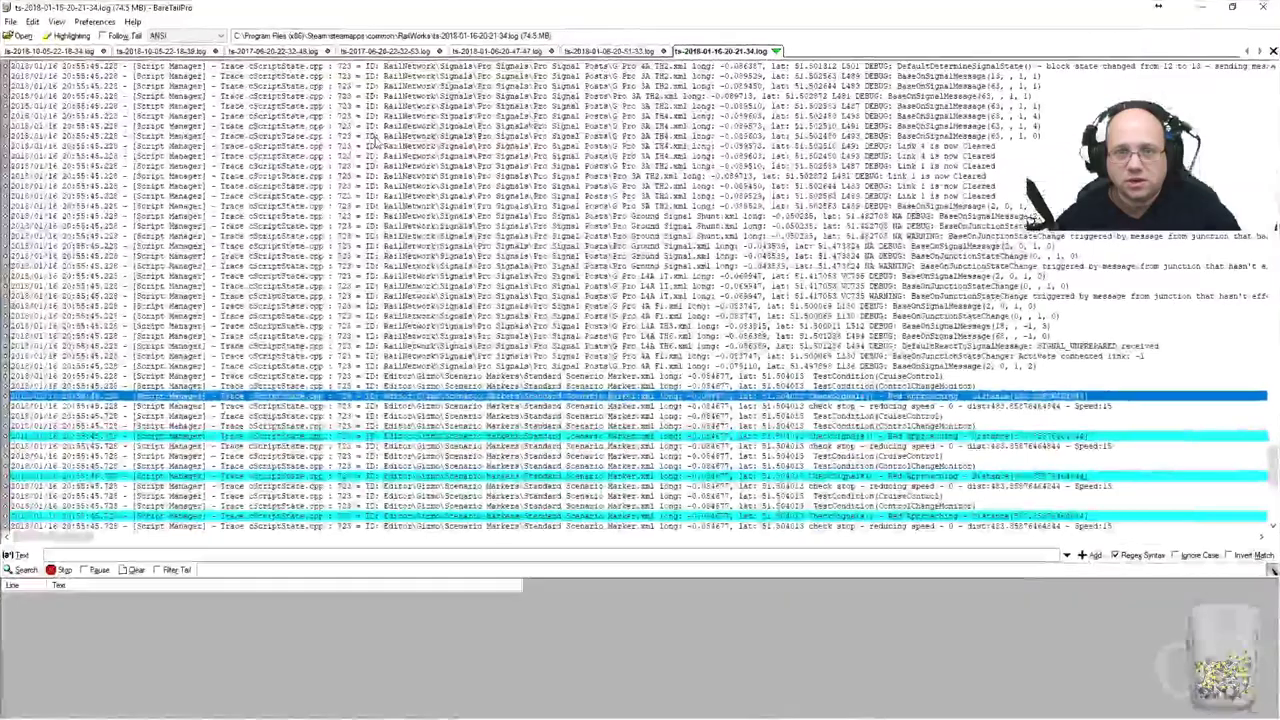
Drag the BareTailPro log window down so the game shows above it.
drag(310, 8, 271, 424)
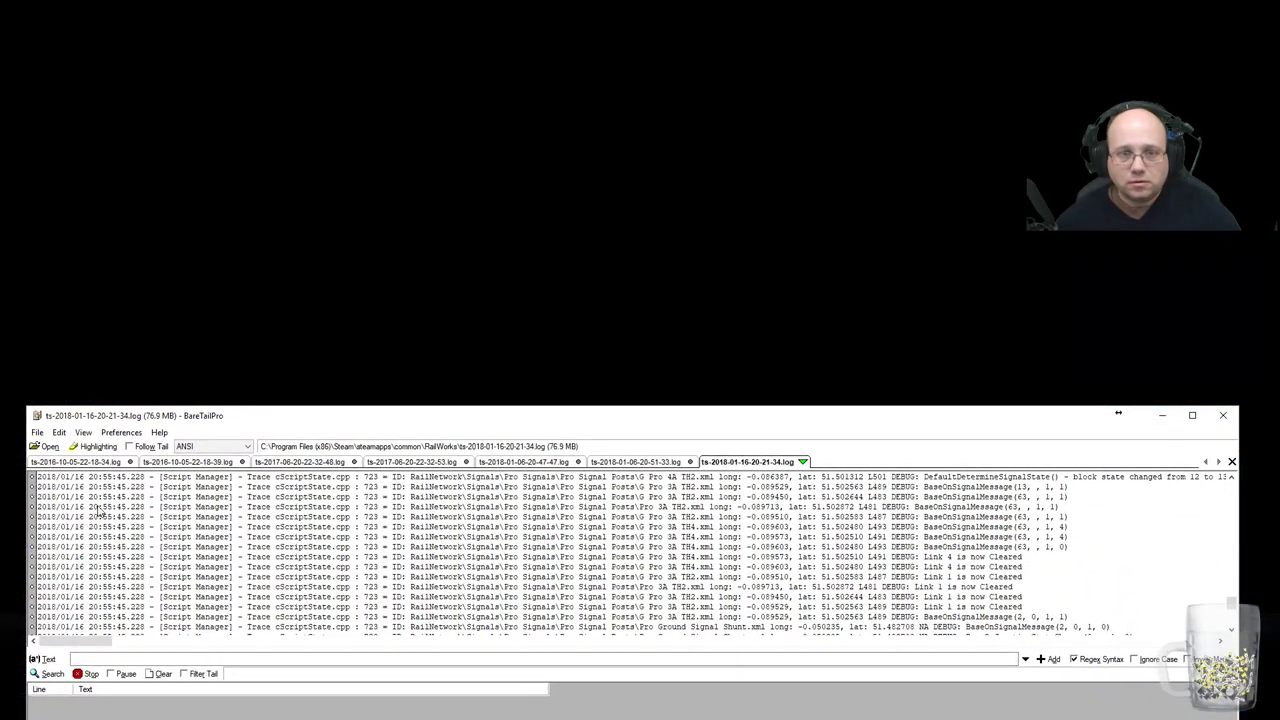